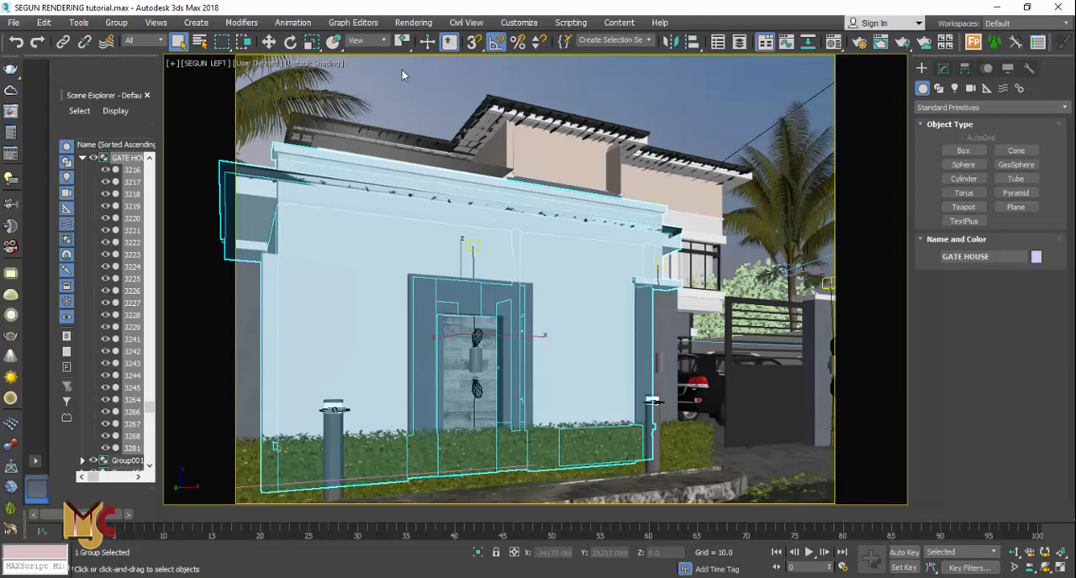
# End isolation so the whole house scene shows again in the camera viewport
pyautogui.rightClick(401, 70)
pyautogui.click(429, 89)
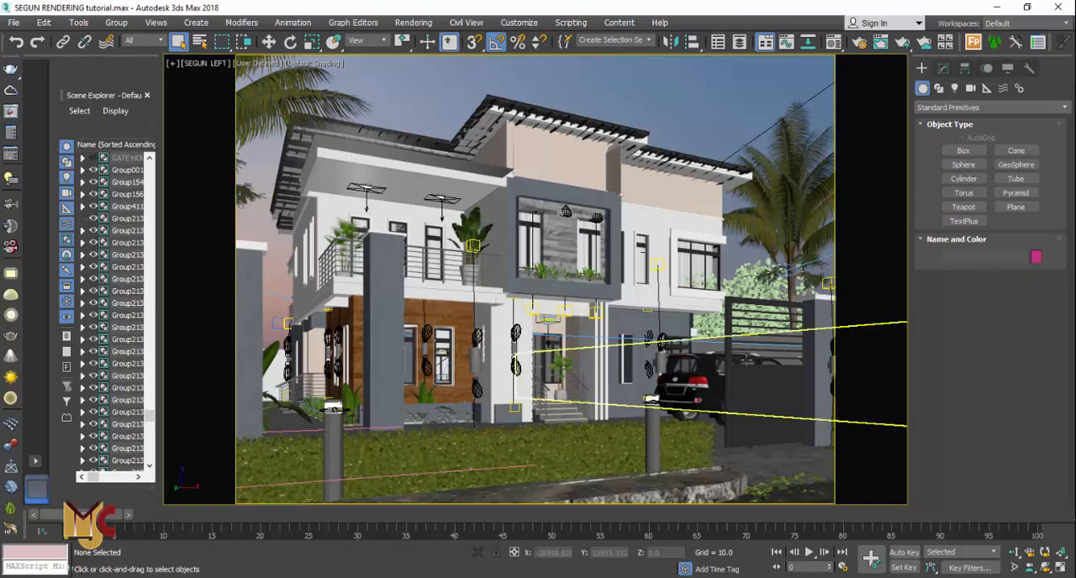
# Select the foliage beside the gate, switch to the top view and zoom out to survey the whole site
pyautogui.click(579, 441)
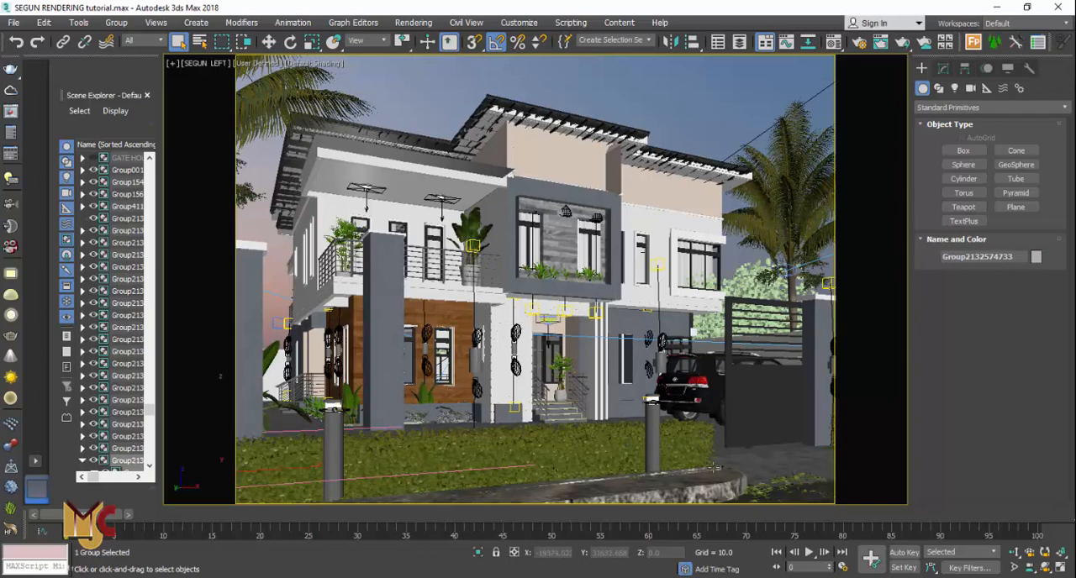
pyautogui.click(761, 494)
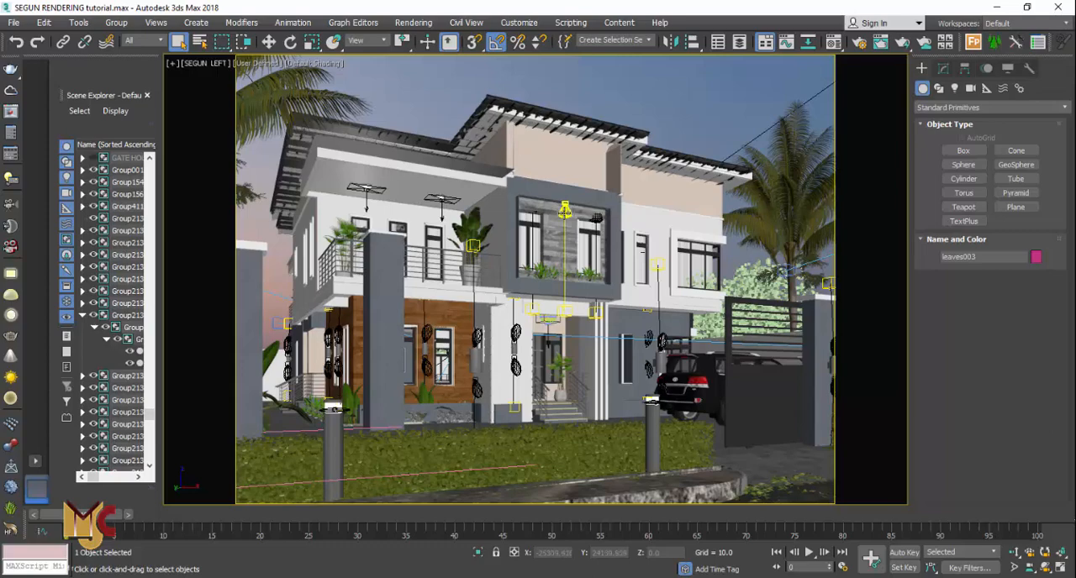
pyautogui.press('t')
pyautogui.scroll(-5, 523, 300)
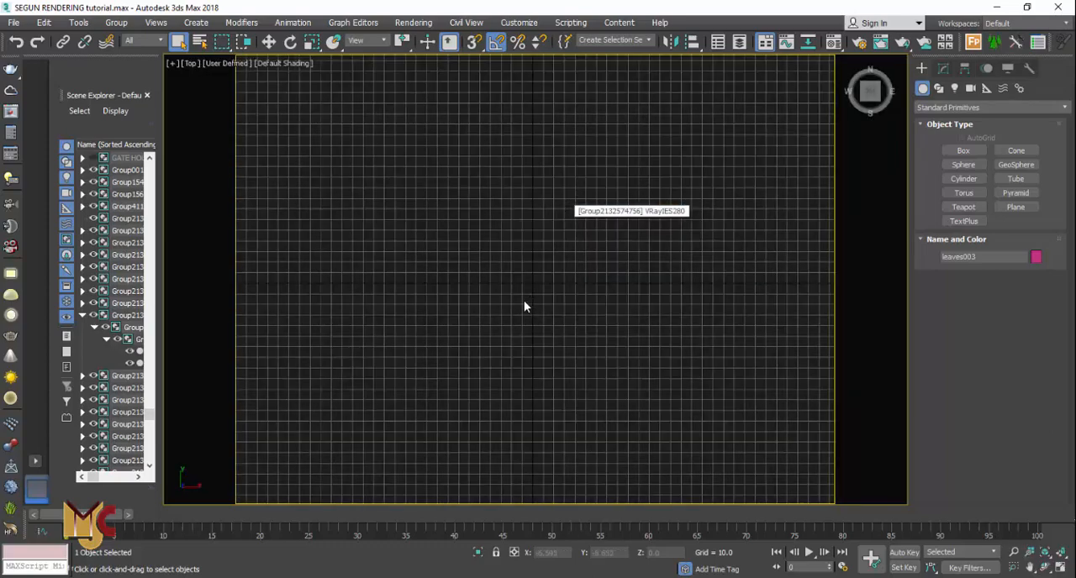
pyautogui.scroll(-3, 491, 314)
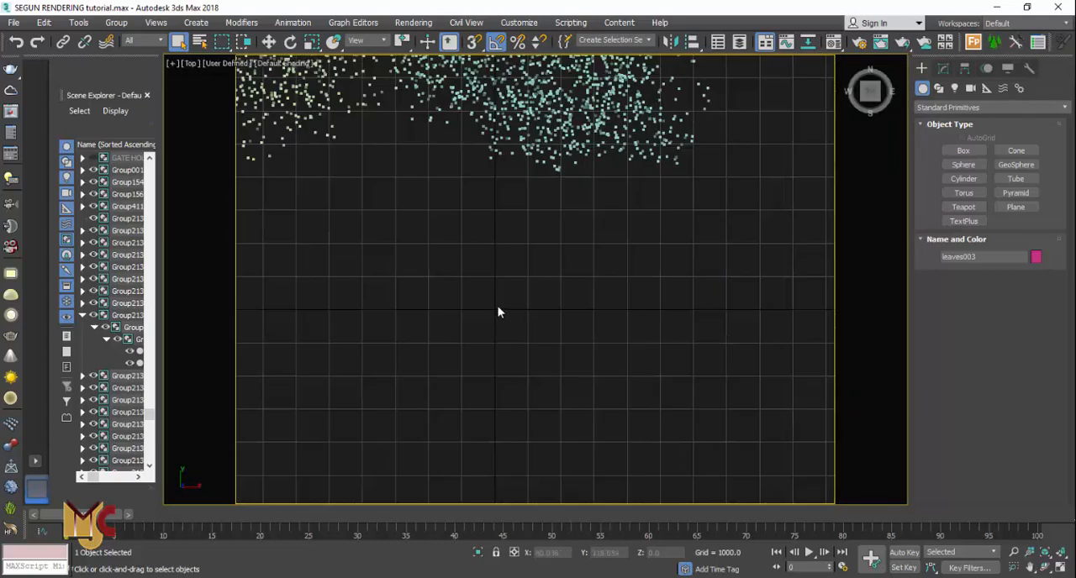
pyautogui.scroll(-3, 574, 333)
pyautogui.scroll(-4, 574, 333)
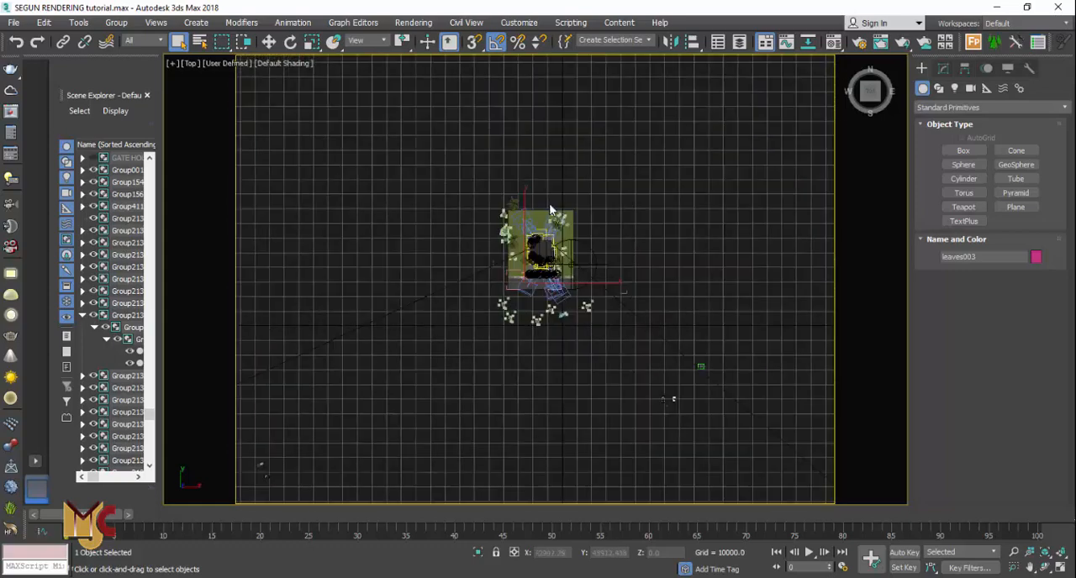
pyautogui.scroll(6, 553, 246)
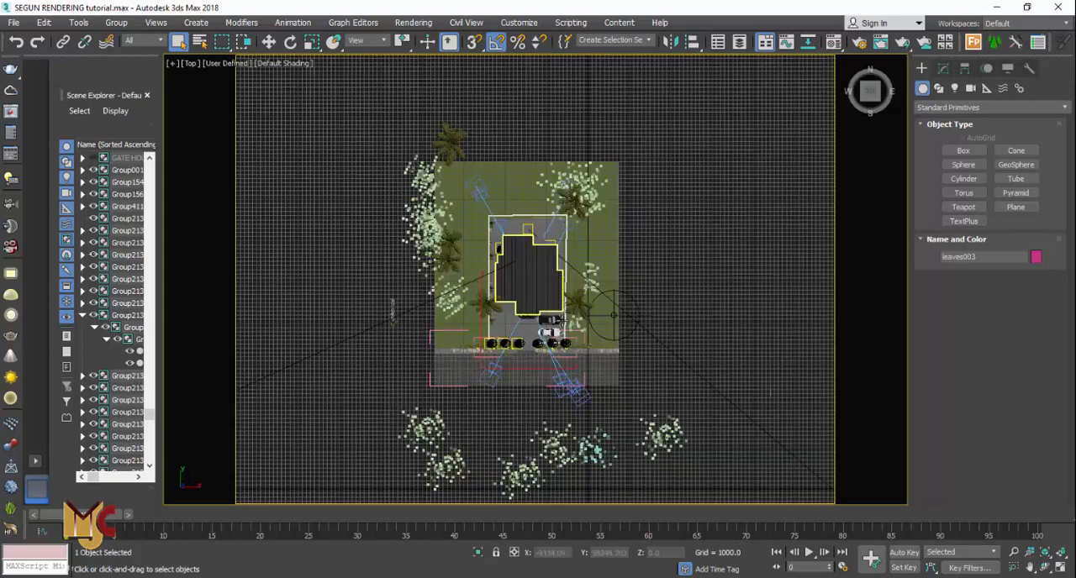
pyautogui.scroll(-1, 548, 349)
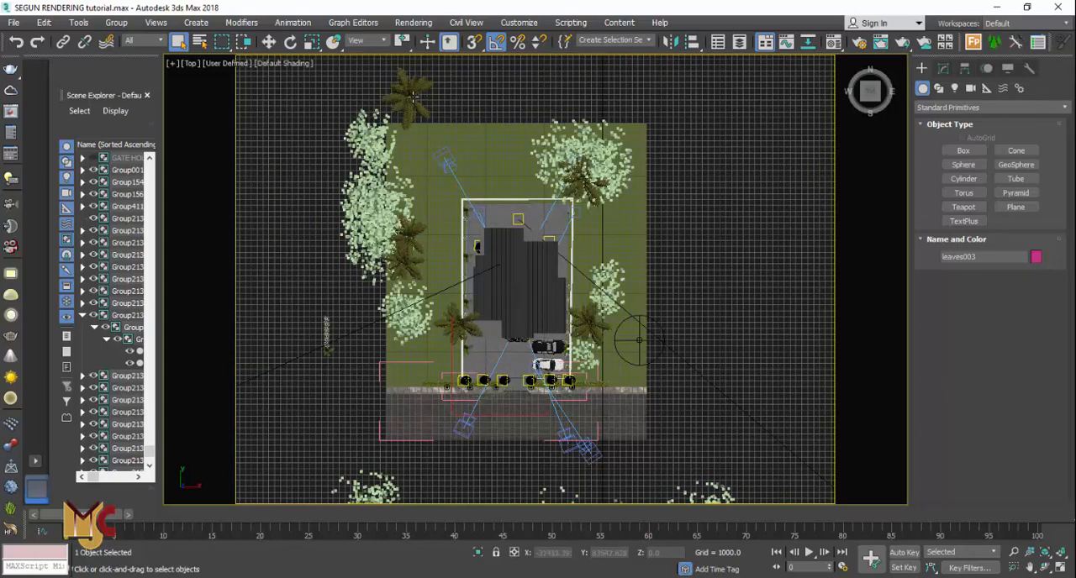
# Select a palm tree in the top view and inspect the front driveway, lawn strips and gate lights
pyautogui.click(412, 96)
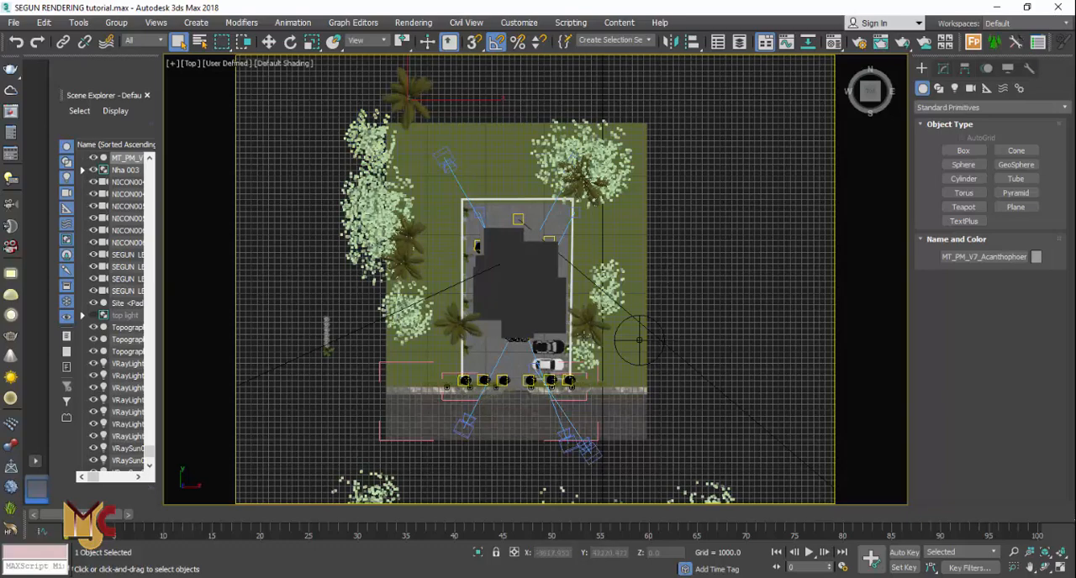
pyautogui.scroll(5, 589, 330)
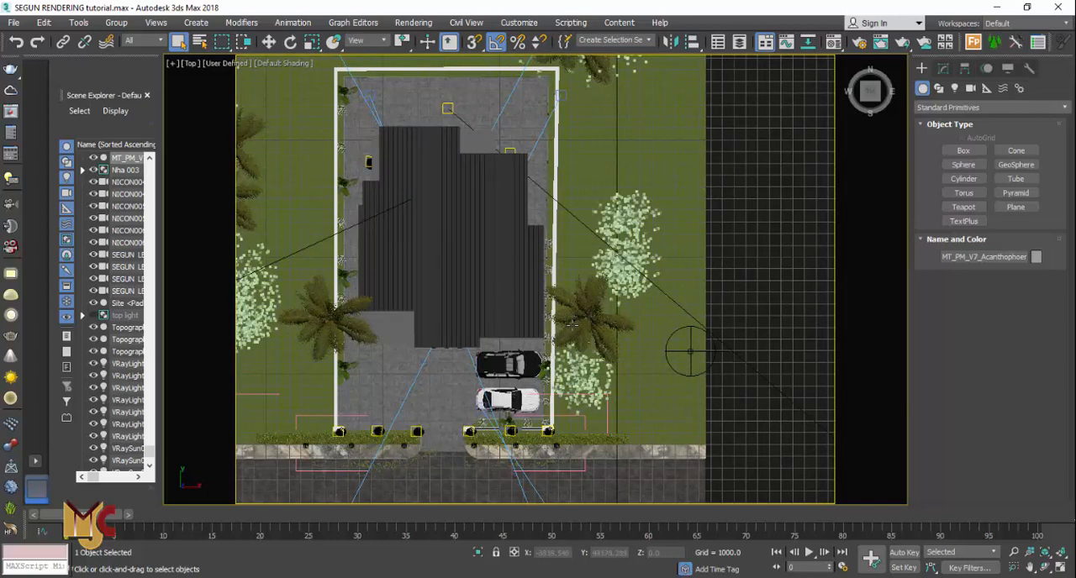
pyautogui.scroll(-2, 588, 267)
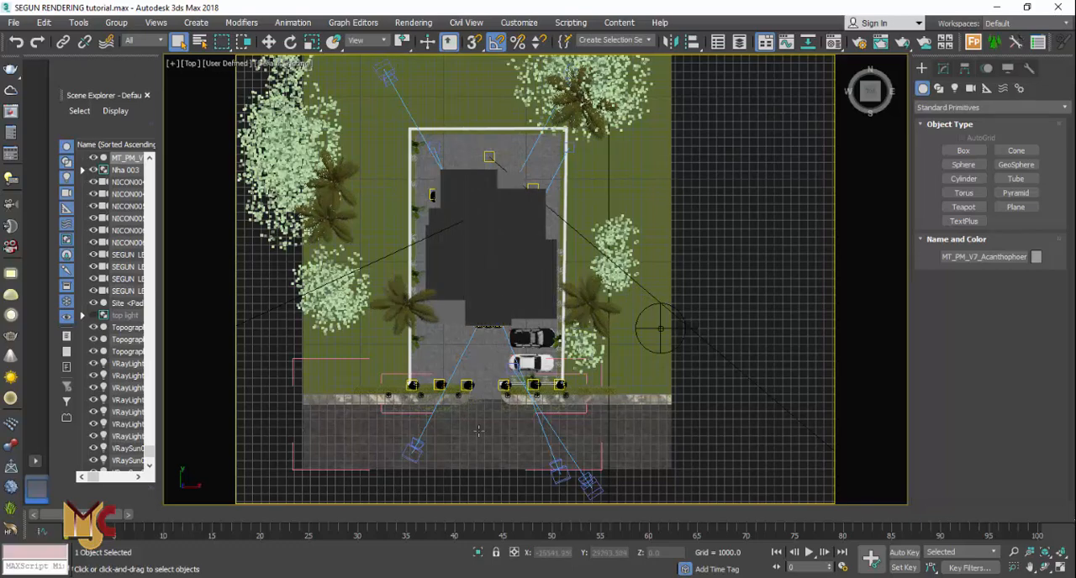
pyautogui.scroll(6, 479, 441)
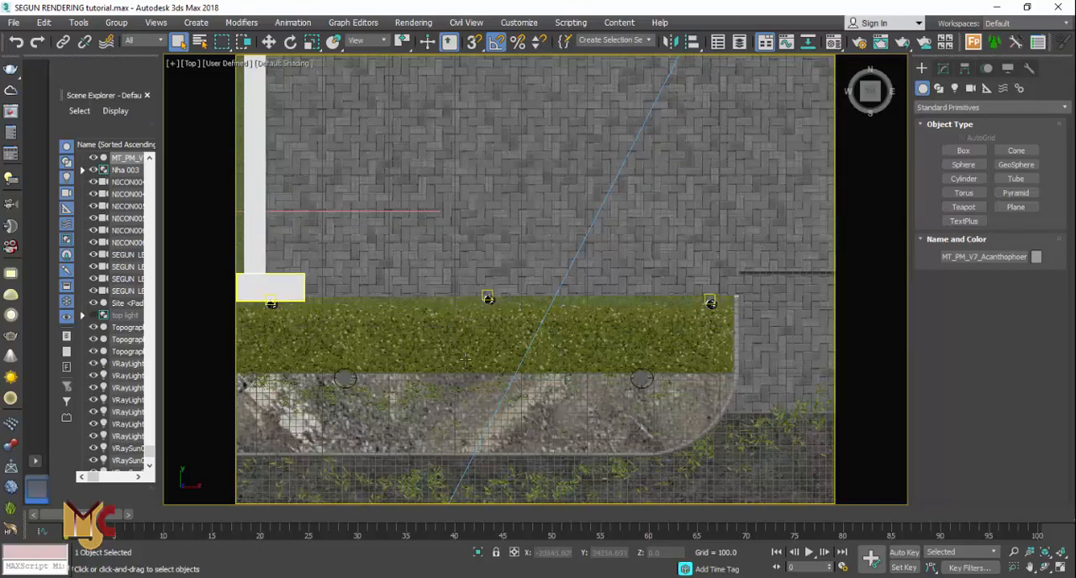
pyautogui.scroll(-3, 314, 317)
pyautogui.scroll(3, 644, 394)
pyautogui.scroll(2, 644, 394)
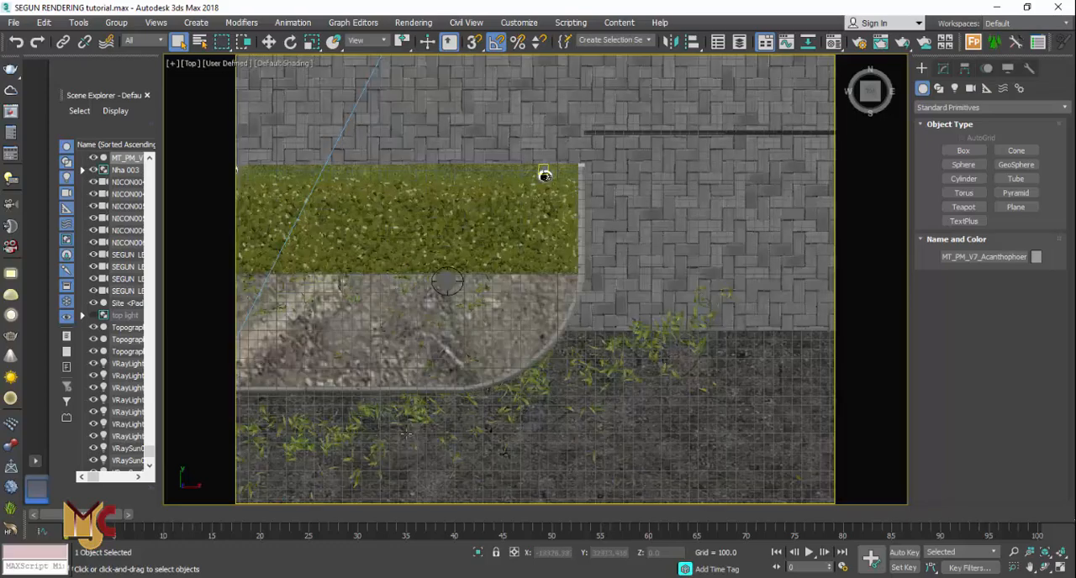
pyautogui.scroll(-4, 374, 435)
pyautogui.scroll(3, 756, 269)
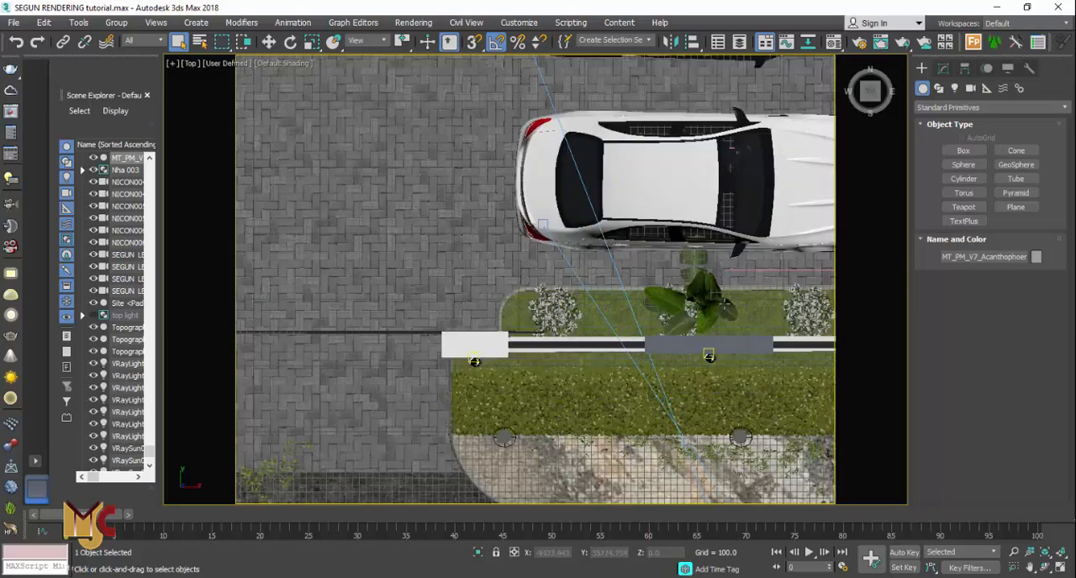
pyautogui.scroll(-3, 735, 267)
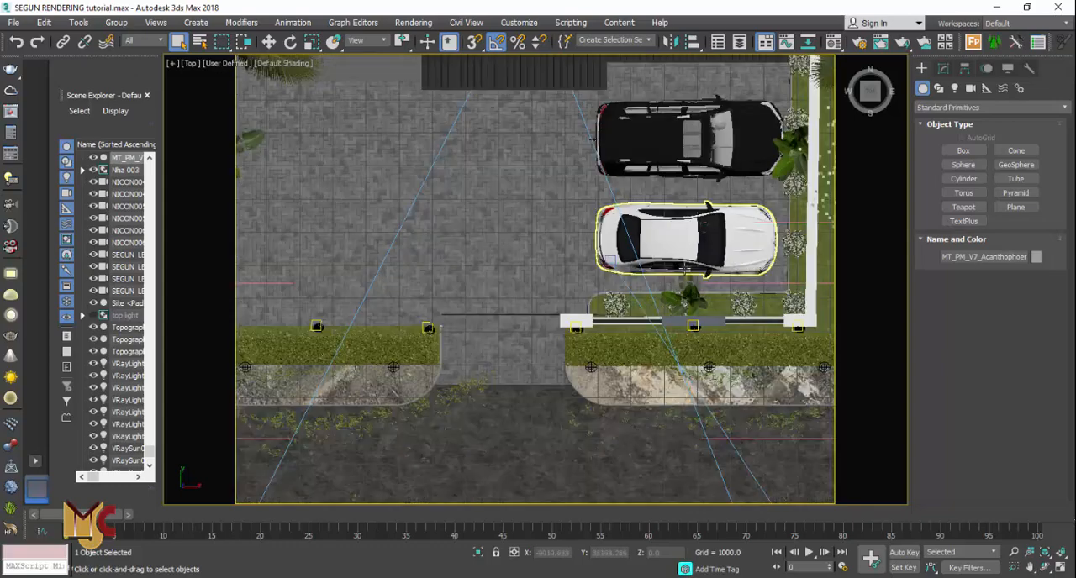
pyautogui.scroll(-3, 734, 267)
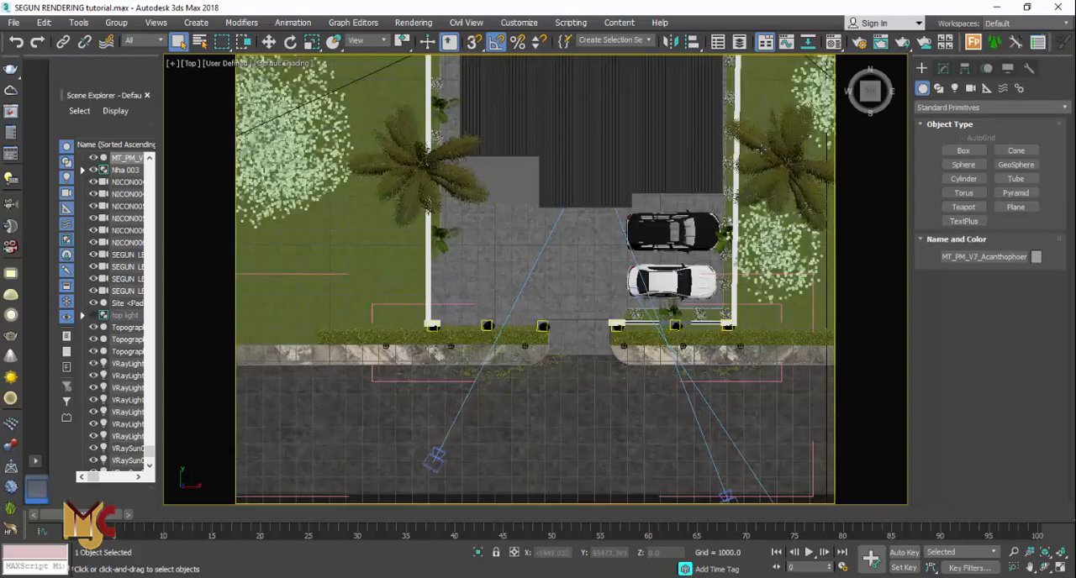
# Inspect the trees and shrubs along both sides of the house in the top view
pyautogui.moveTo(630, 178); pyautogui.dragTo(571, 284, button='middle')
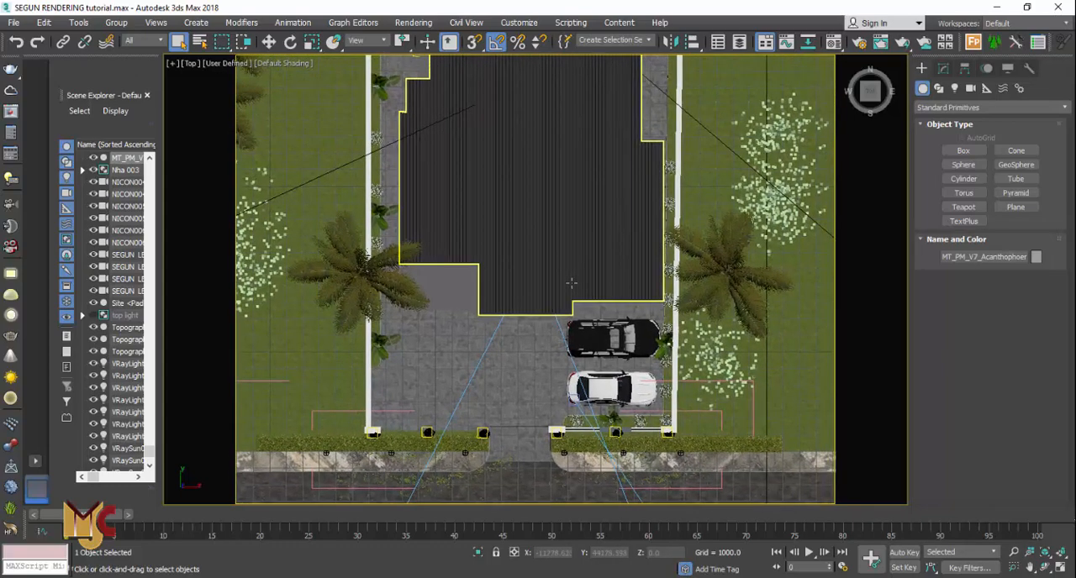
pyautogui.scroll(2, 783, 160)
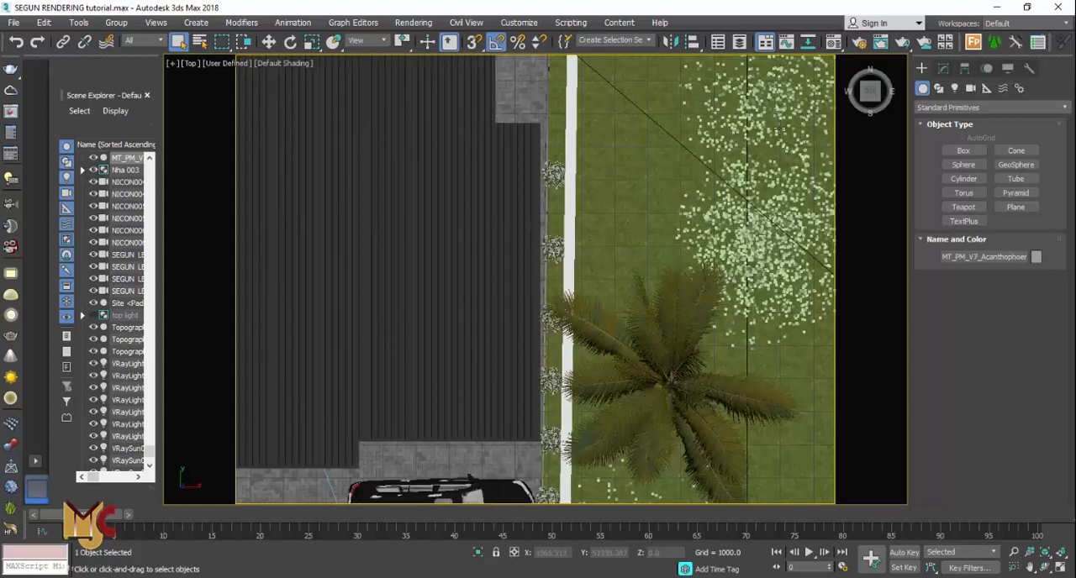
pyautogui.scroll(-2, 509, 233)
pyautogui.click(649, 172)
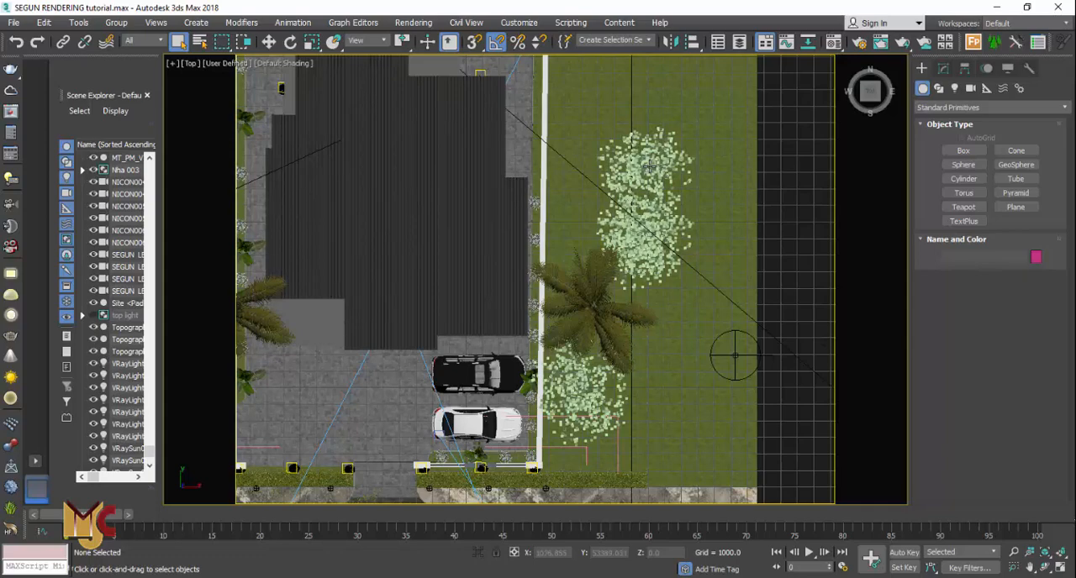
pyautogui.scroll(3, 649, 166)
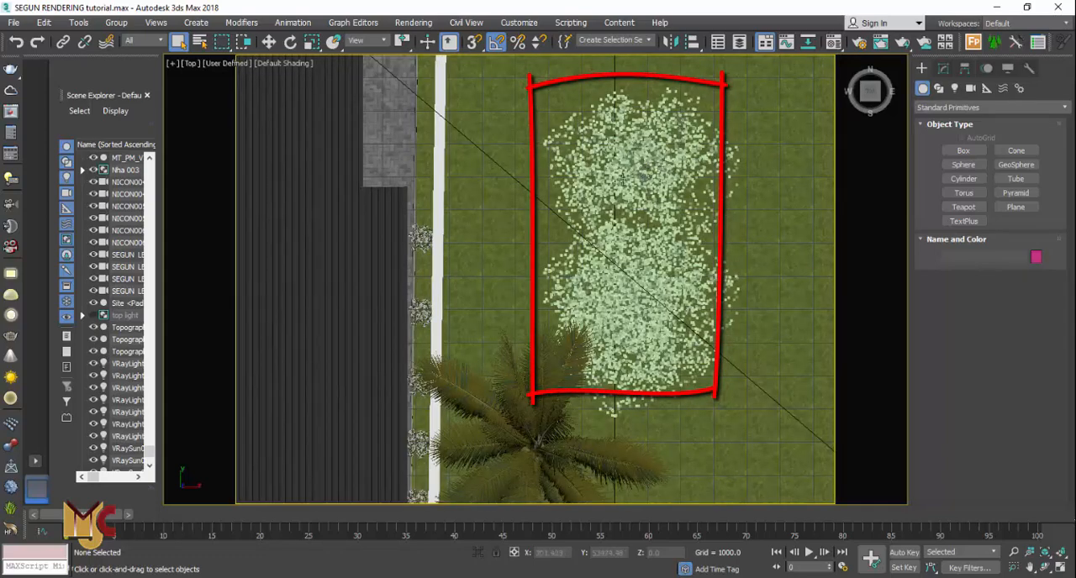
pyautogui.scroll(-6, 622, 179)
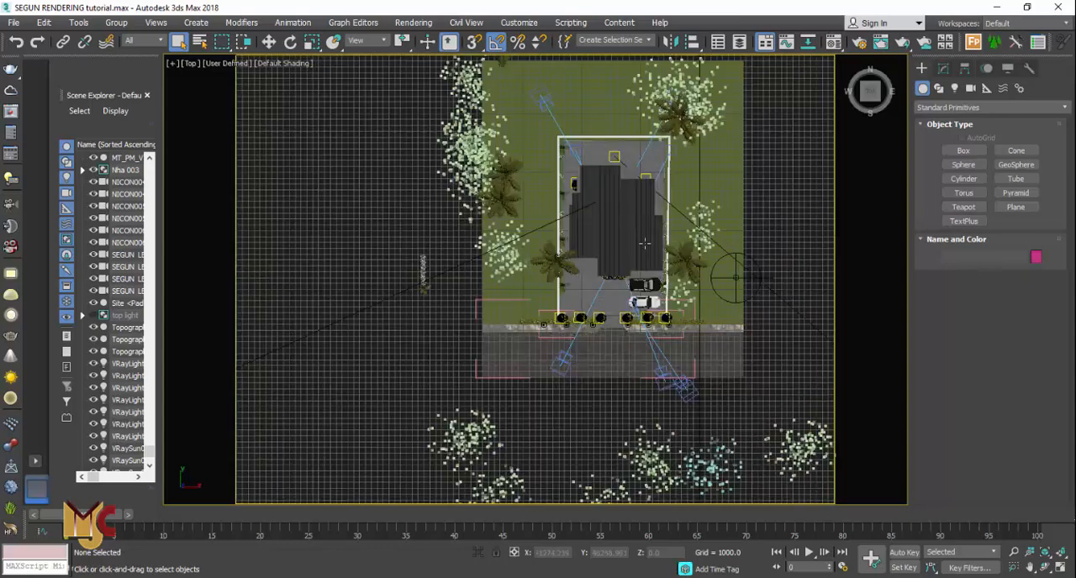
pyautogui.scroll(2, 710, 84)
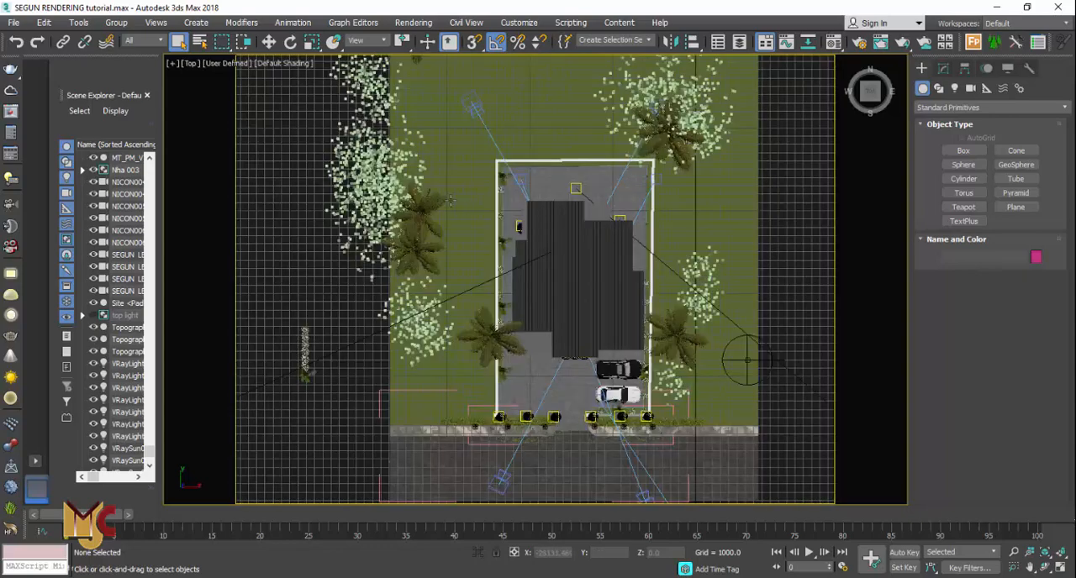
pyautogui.scroll(2, 406, 223)
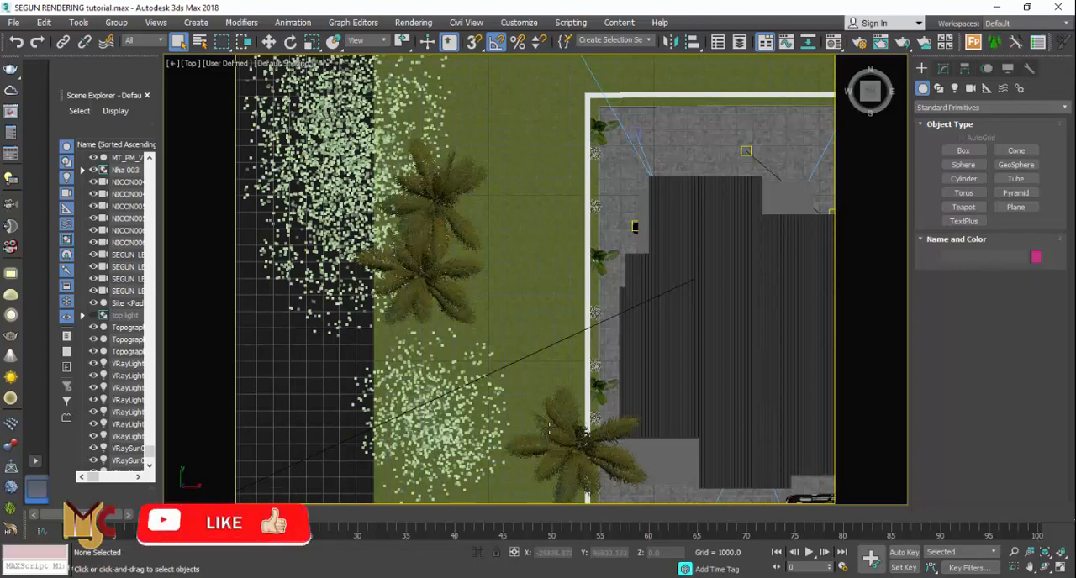
# Select the palm tree beside the house and toggle wireframe display on and off
pyautogui.click(550, 434)
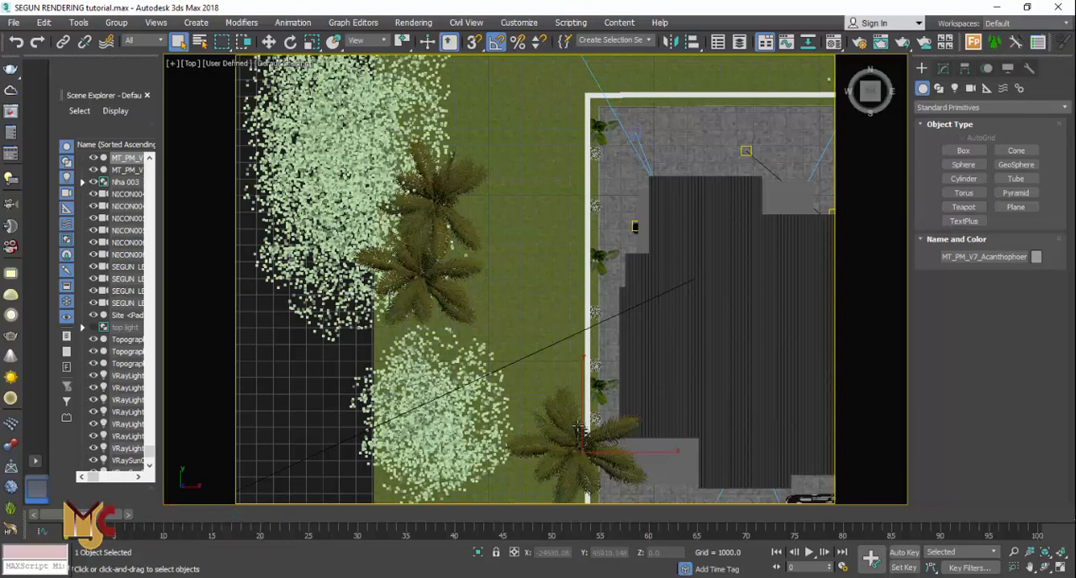
pyautogui.press('F3')
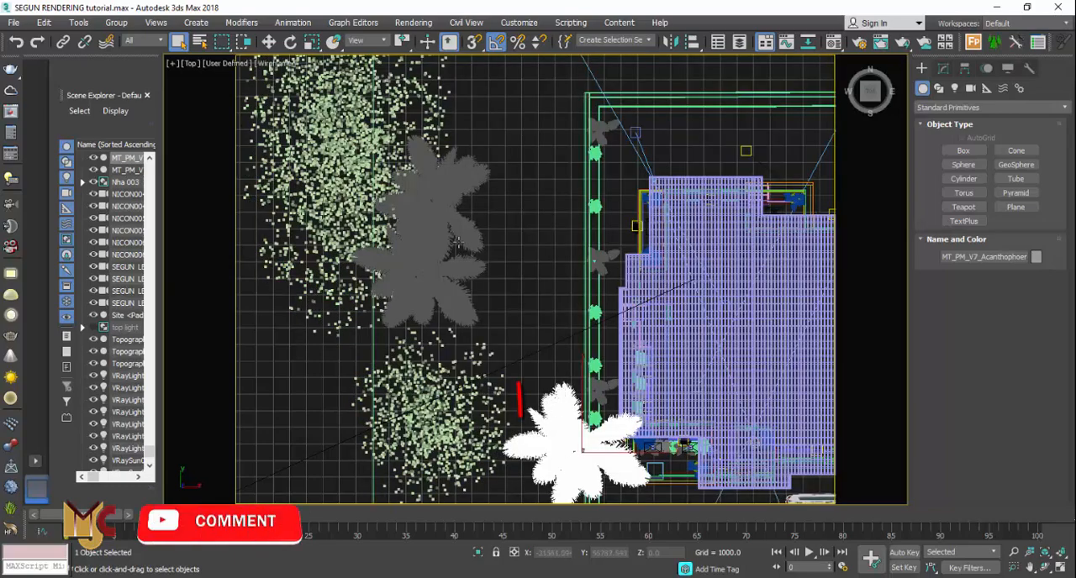
pyautogui.press('F3')
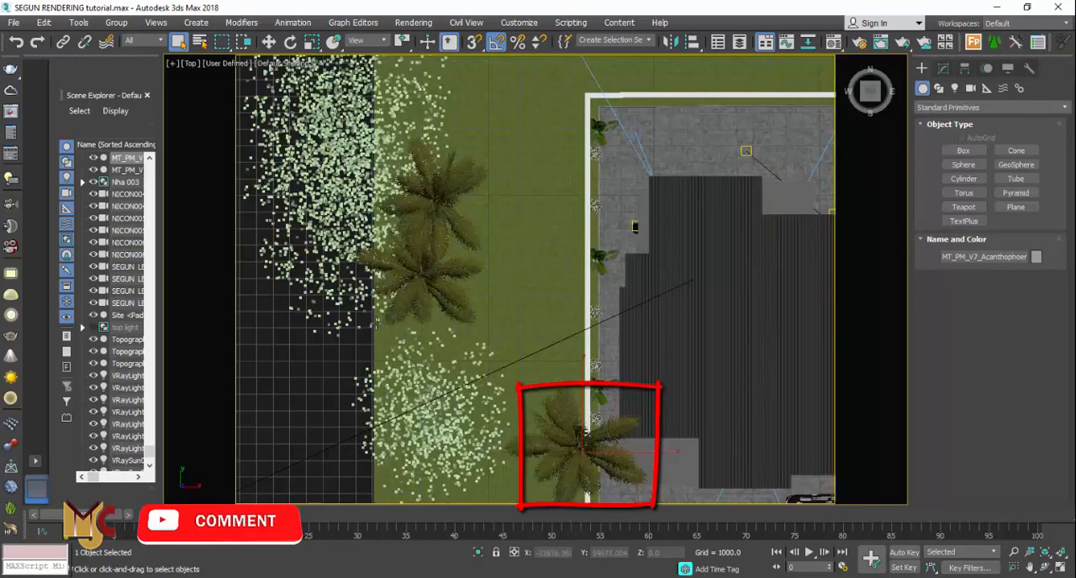
# Review the placement of trees and lights around the whole site plan
pyautogui.scroll(-5, 440, 290)
pyautogui.scroll(-3, 440, 296)
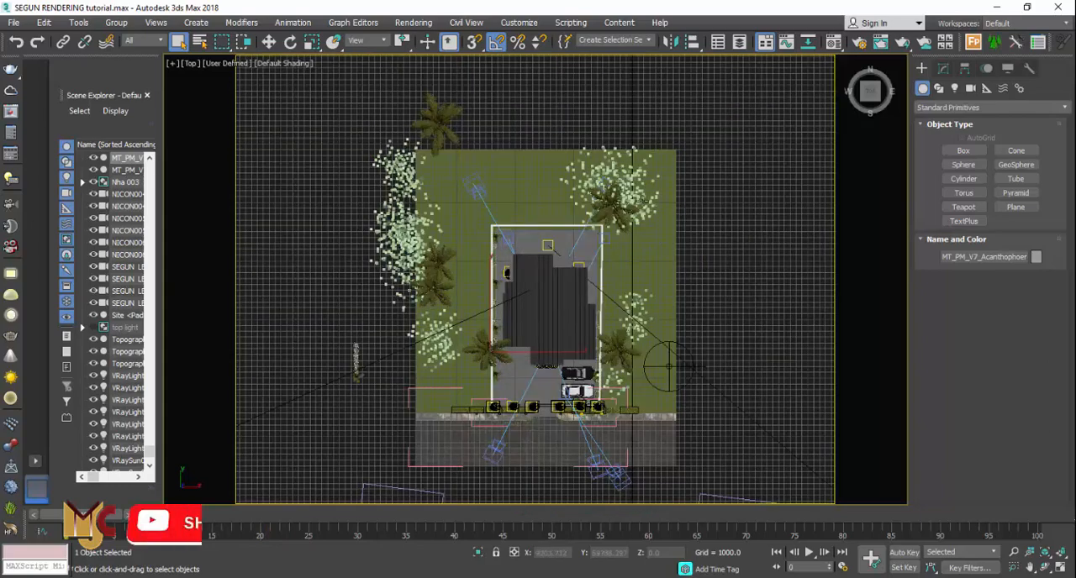
pyautogui.scroll(3, 456, 130)
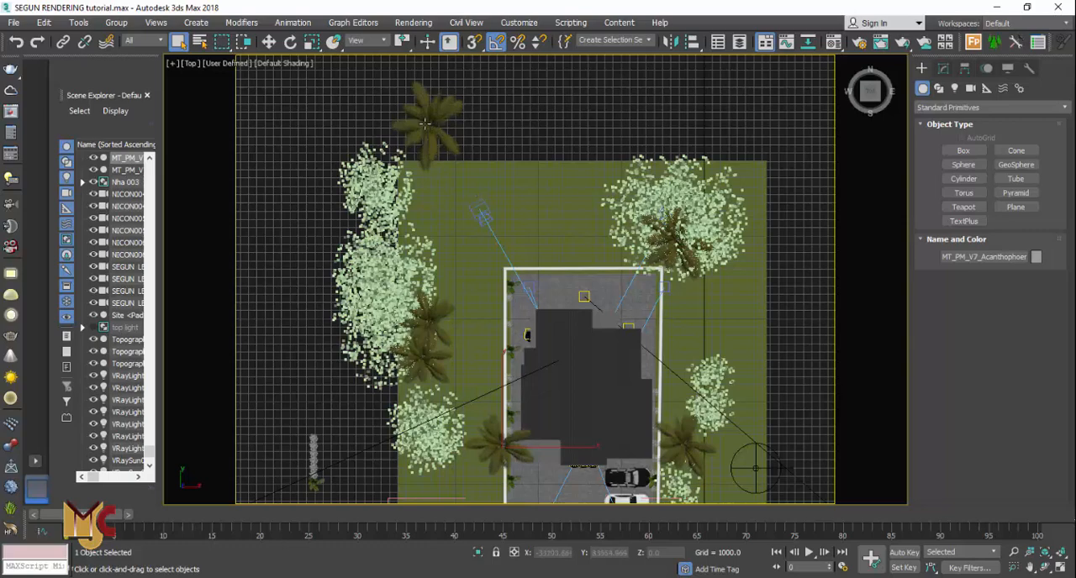
pyautogui.scroll(-2, 483, 151)
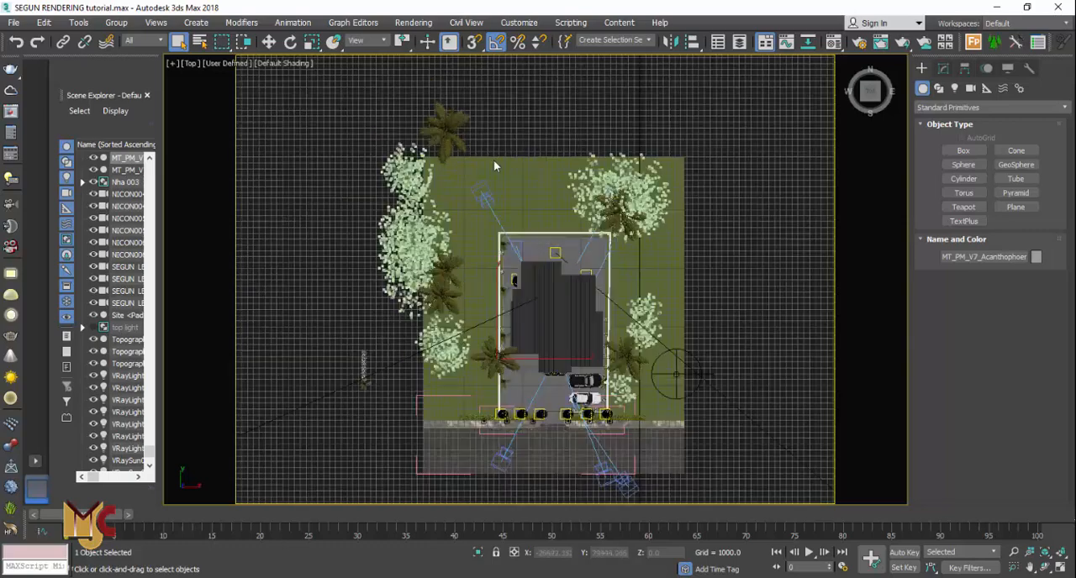
pyautogui.scroll(4, 583, 395)
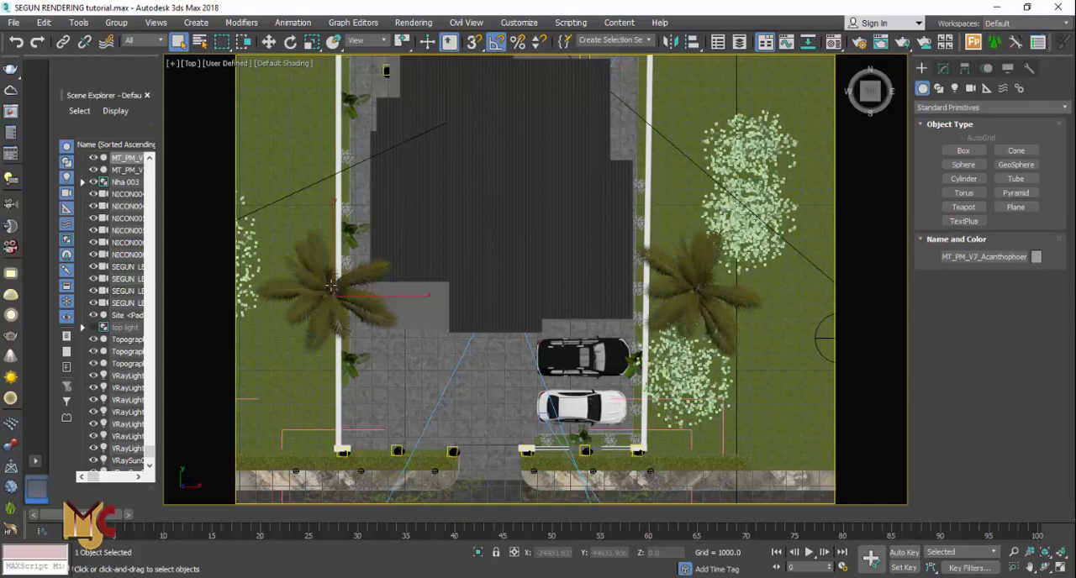
pyautogui.scroll(-4, 332, 288)
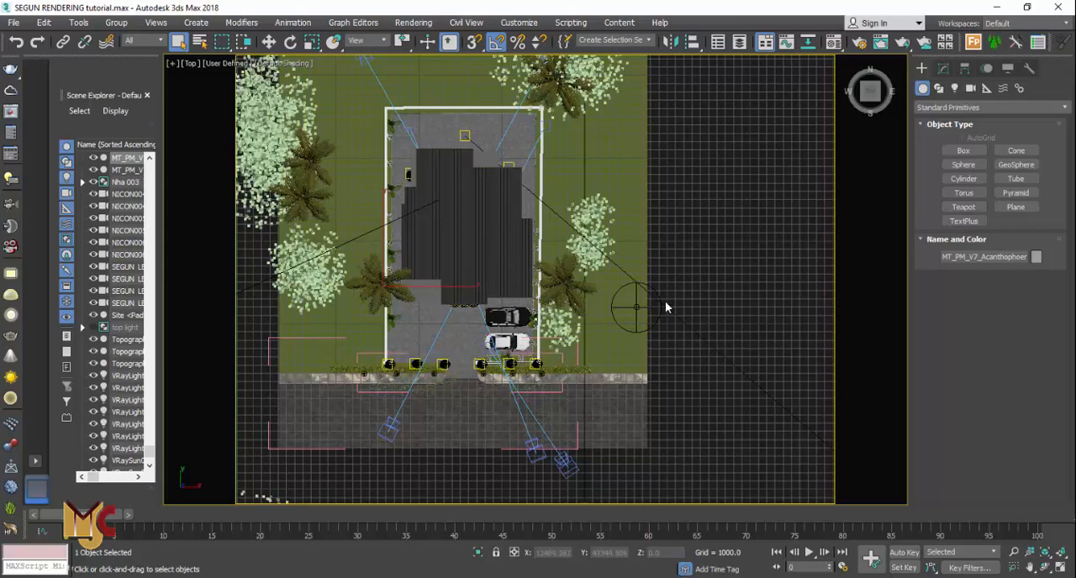
pyautogui.scroll(-2, 630, 293)
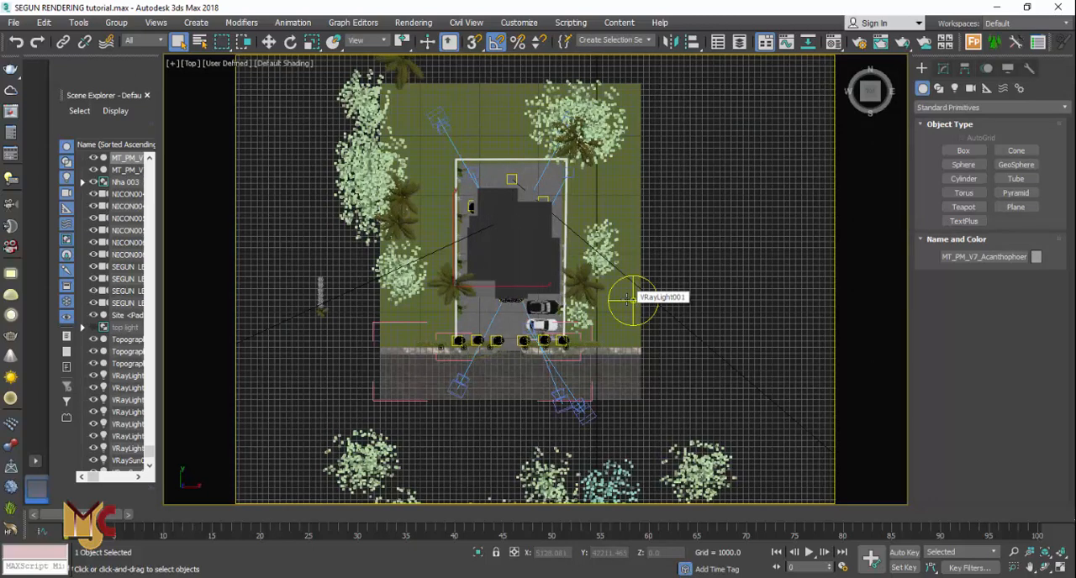
# Return to the SEGUN LEFT camera view and open Render Setup on the V-Ray tab
pyautogui.press('c')
pyautogui.doubleClick(496, 225)
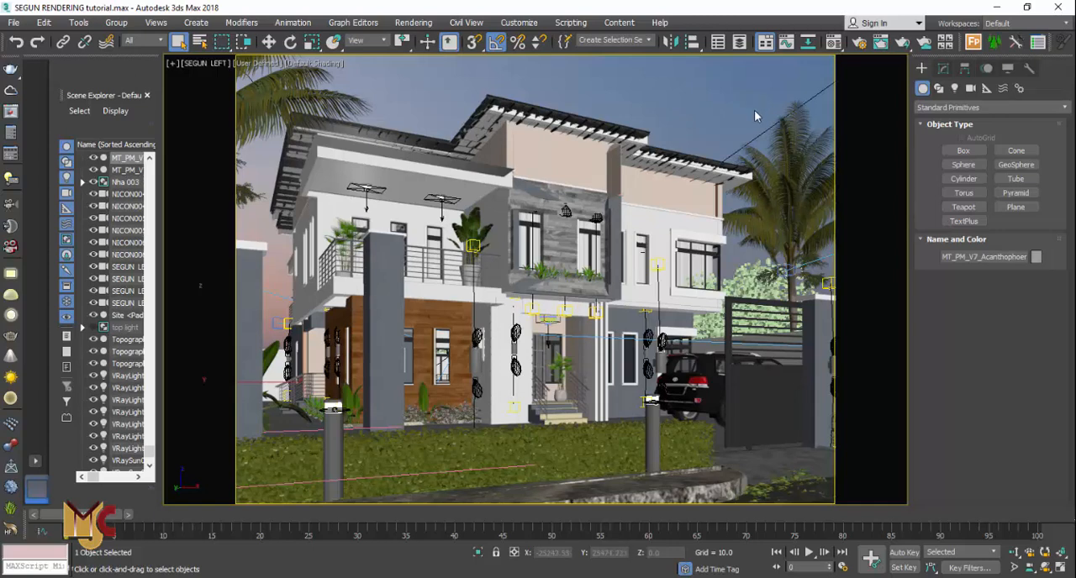
pyautogui.click(859, 44)
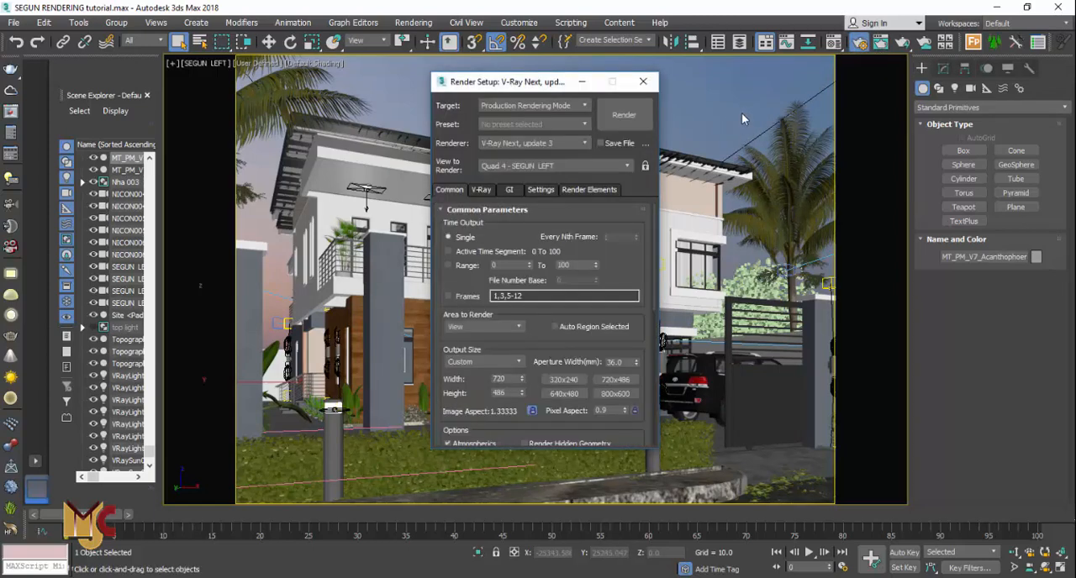
pyautogui.click(480, 191)
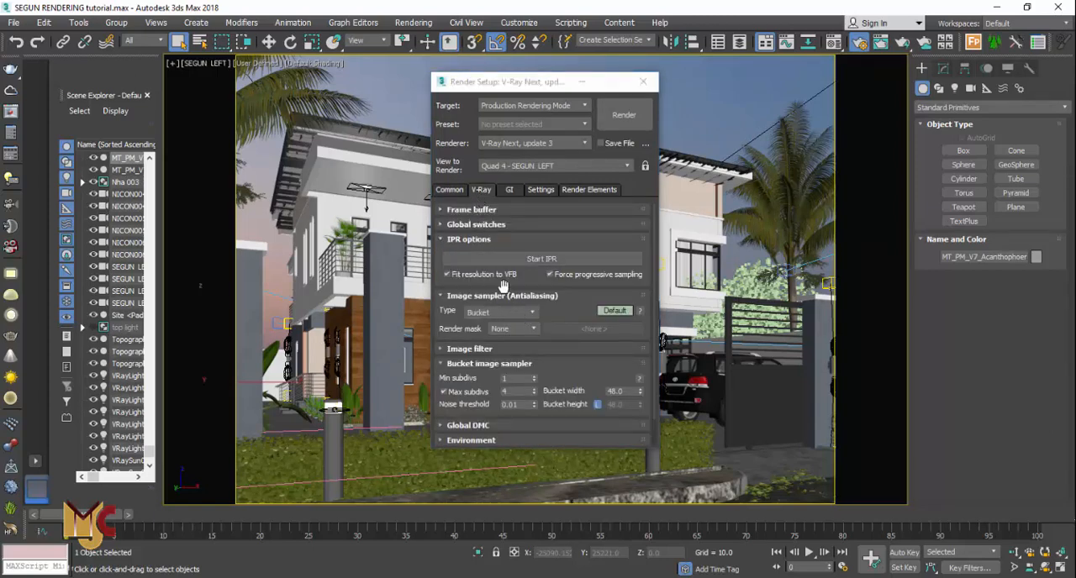
# Open the V-Ray frame buffer, close Render Setup and render the SEGUN LEFT camera view
pyautogui.click(471, 211)
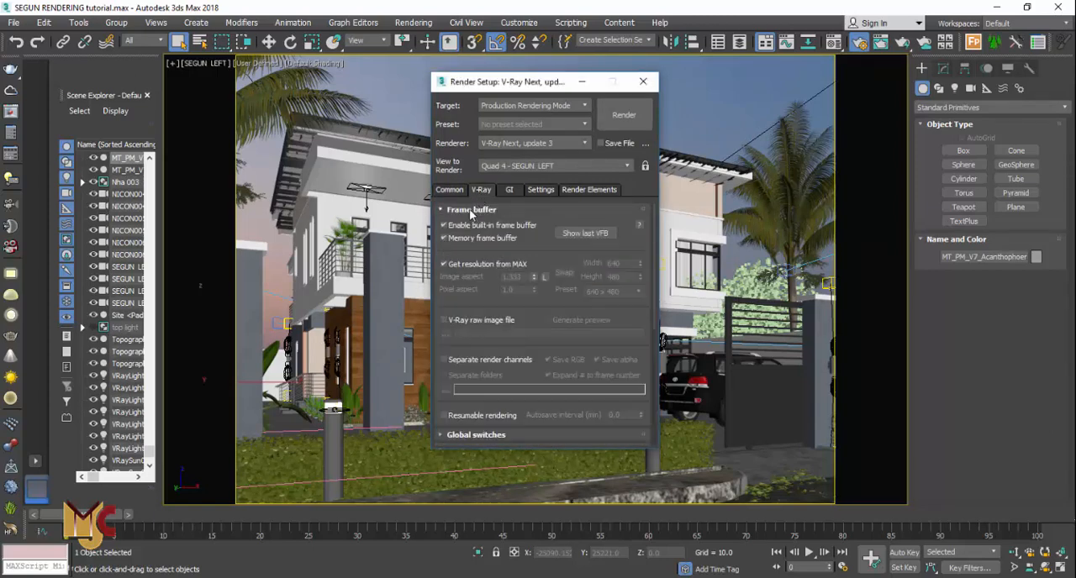
pyautogui.click(573, 234)
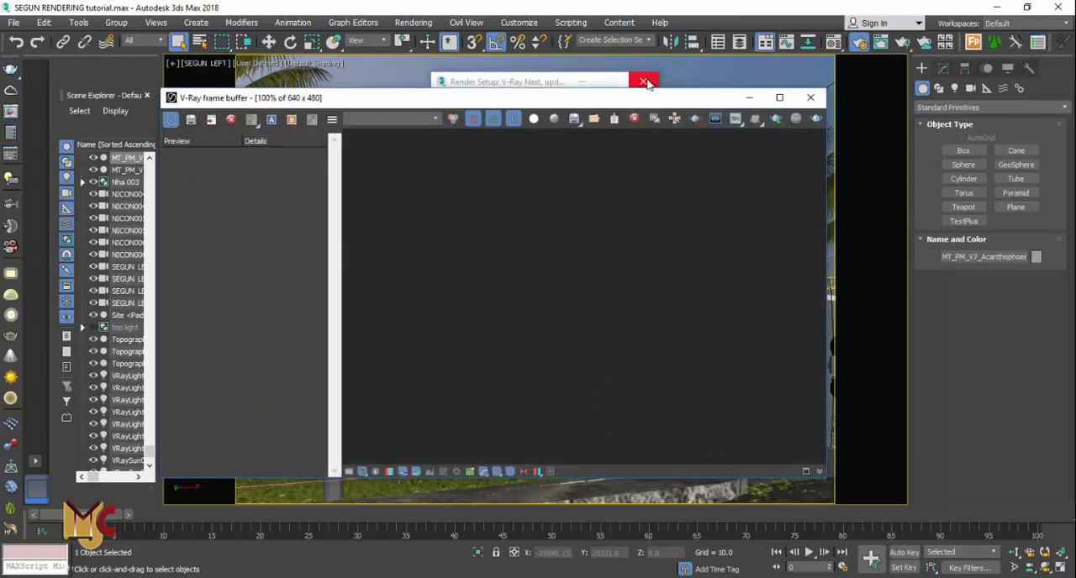
pyautogui.click(643, 80)
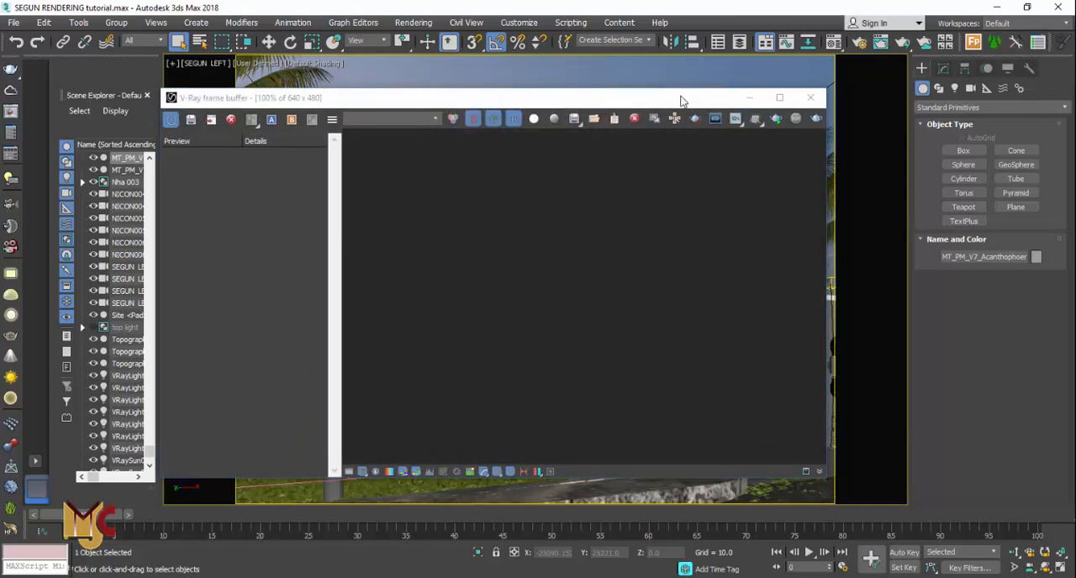
pyautogui.moveTo(679, 101); pyautogui.dragTo(639, 84)
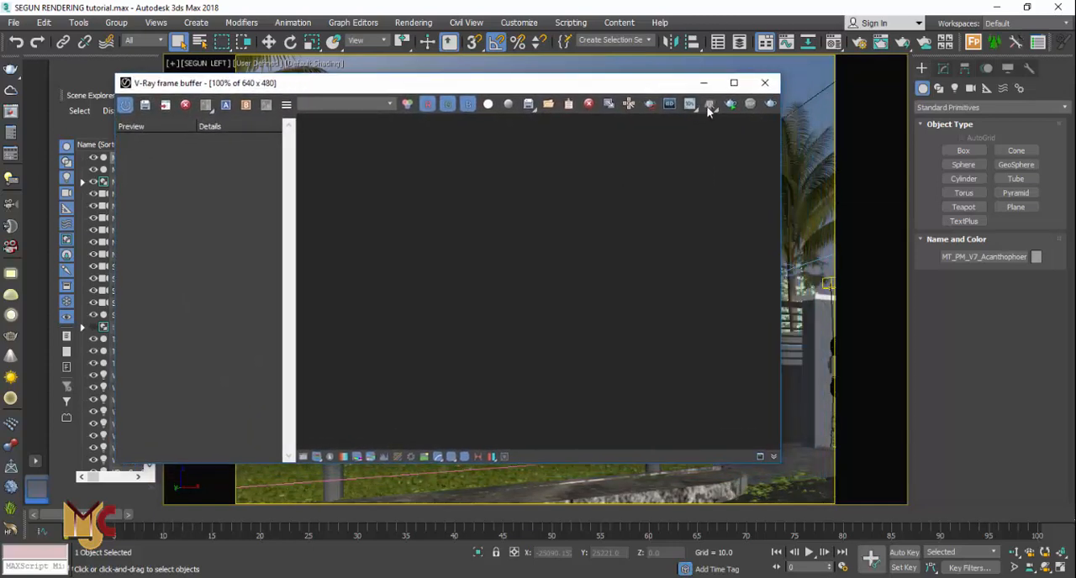
pyautogui.click(771, 105)
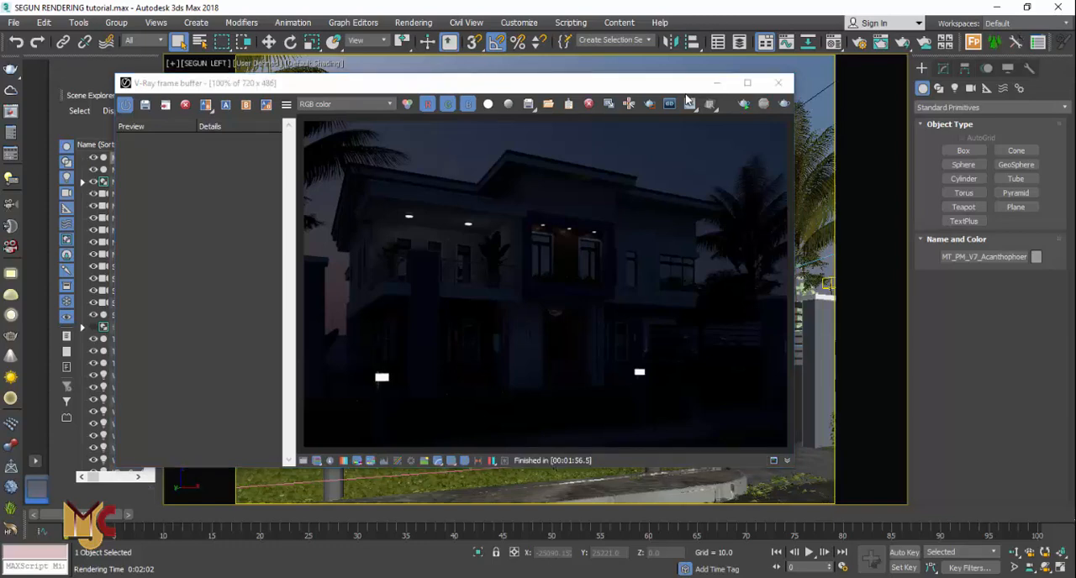
# Inspect the rendered image up close, then close the frame buffer, V-Ray Light Lister and V-Ray messages windows
pyautogui.scroll(1, 404, 216)
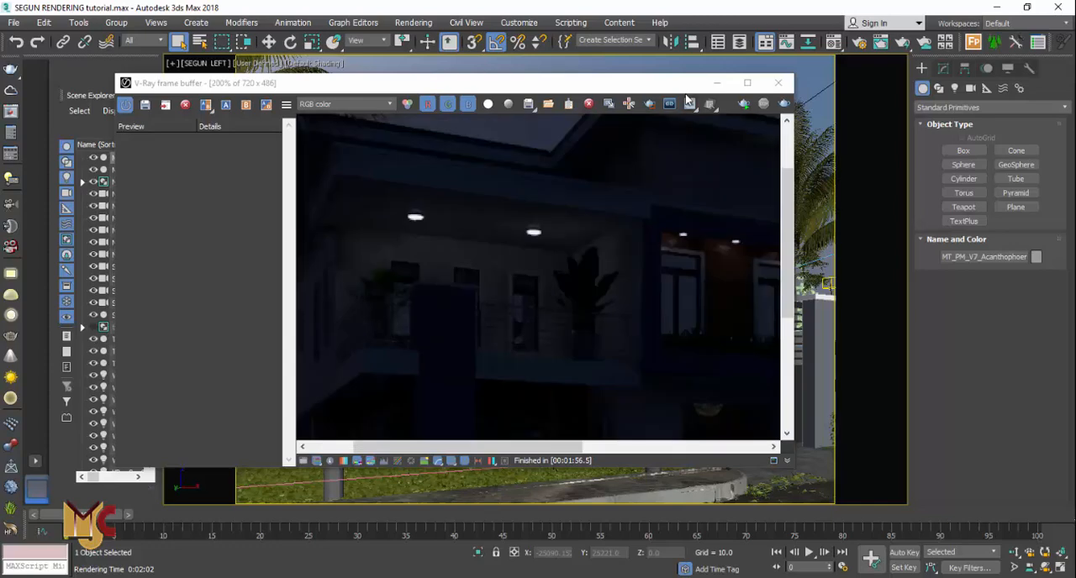
pyautogui.scroll(-2, 640, 204)
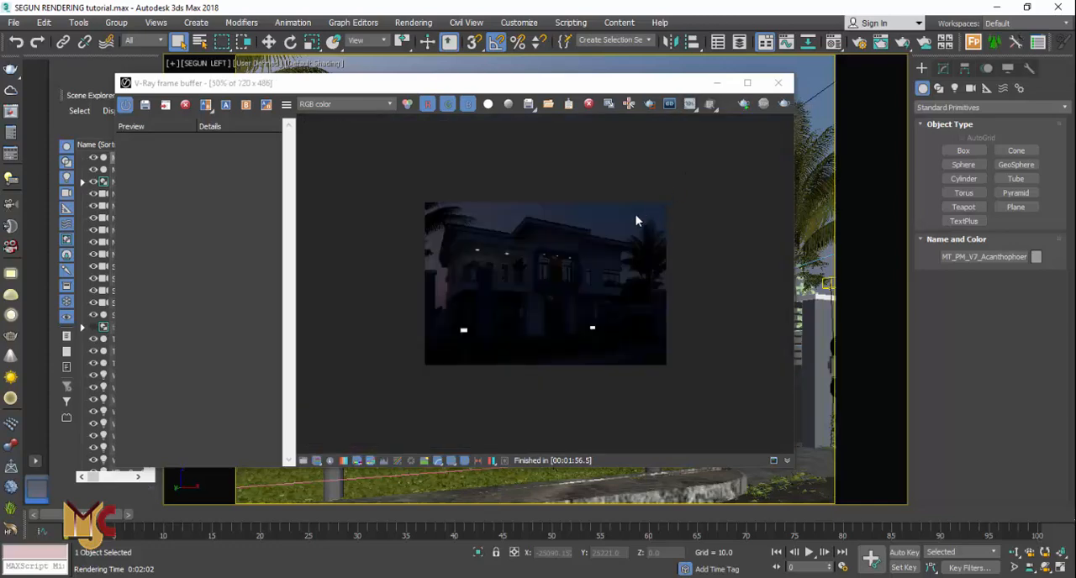
pyautogui.scroll(1, 636, 221)
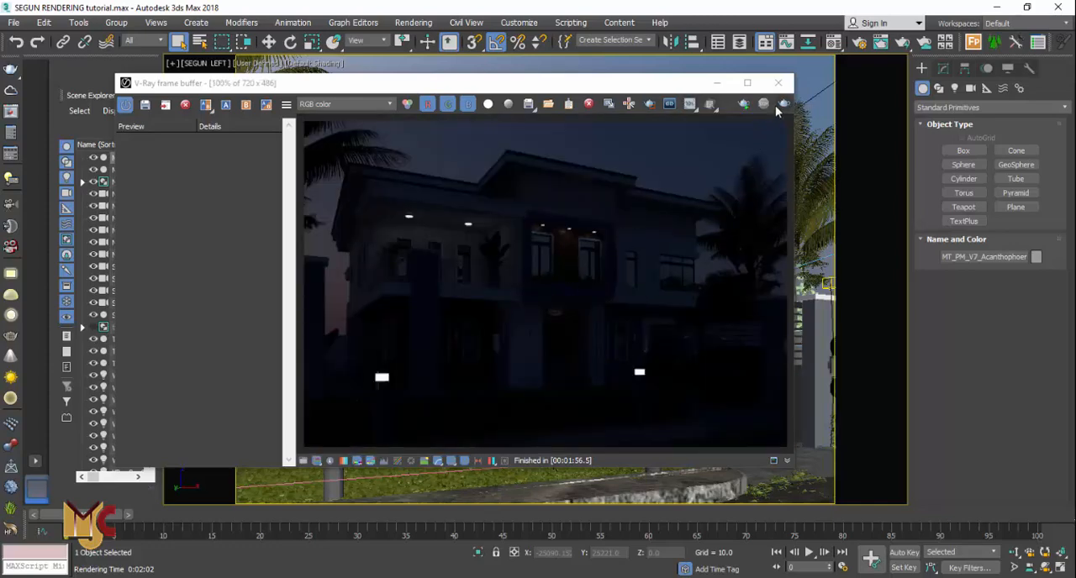
pyautogui.click(777, 82)
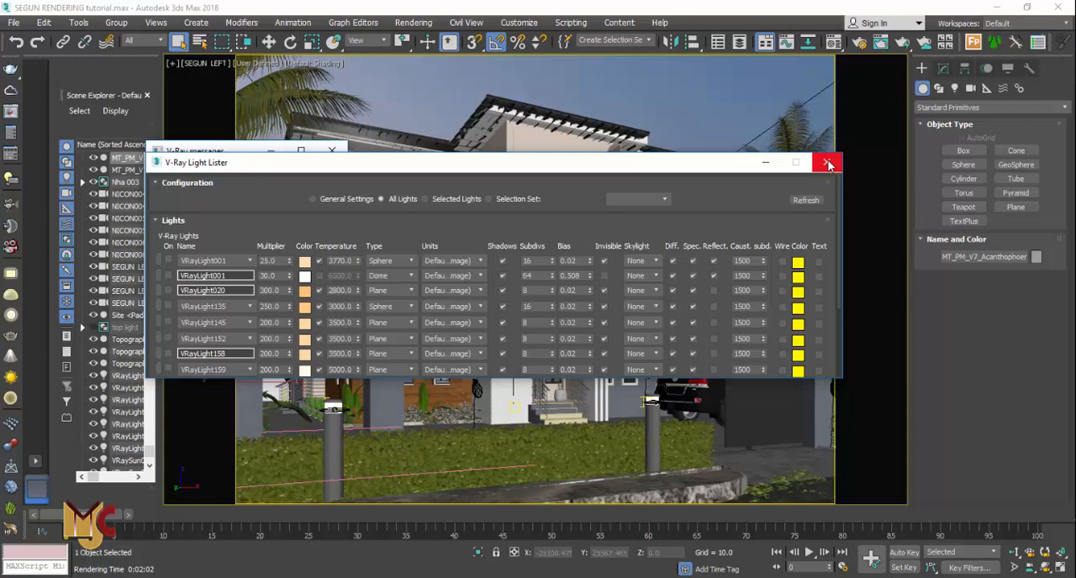
pyautogui.click(828, 164)
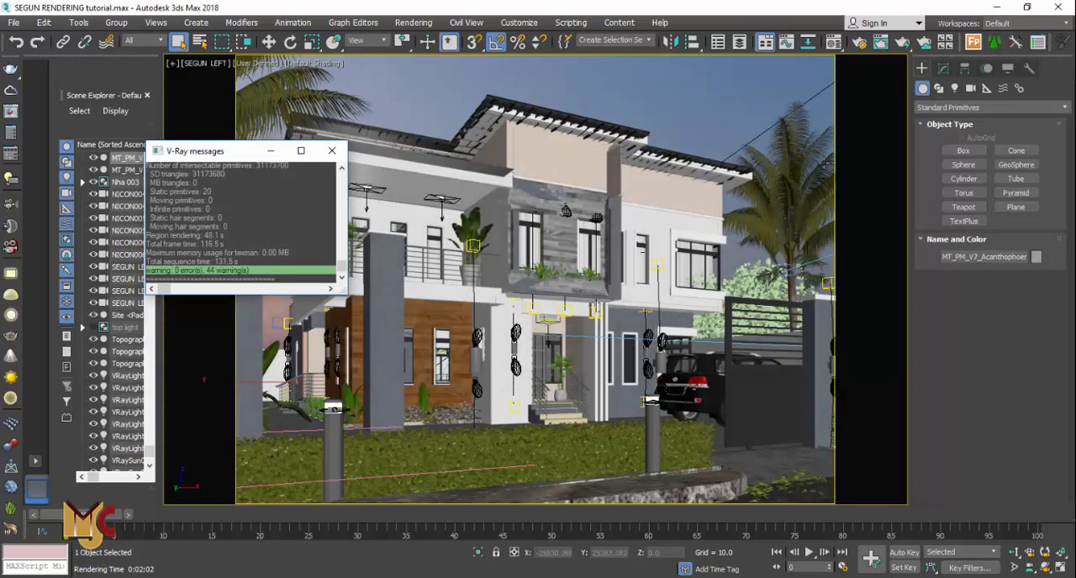
pyautogui.click(332, 152)
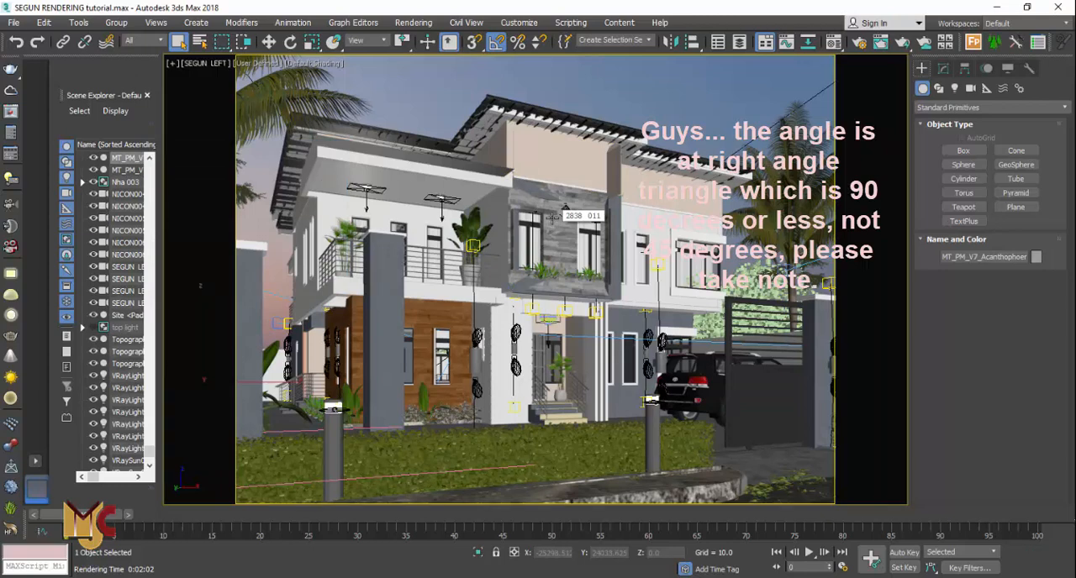
# Switch to the top view in wireframe display and select the SEGUN LEFT camera near the front gate
pyautogui.press('t')
pyautogui.scroll(-10, 481, 354)
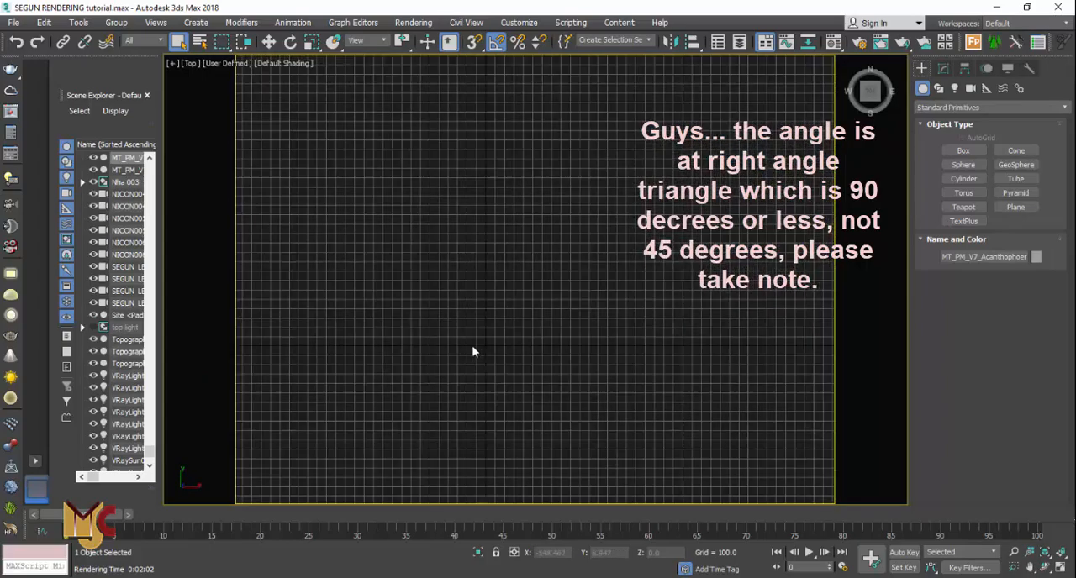
pyautogui.scroll(-4, 460, 322)
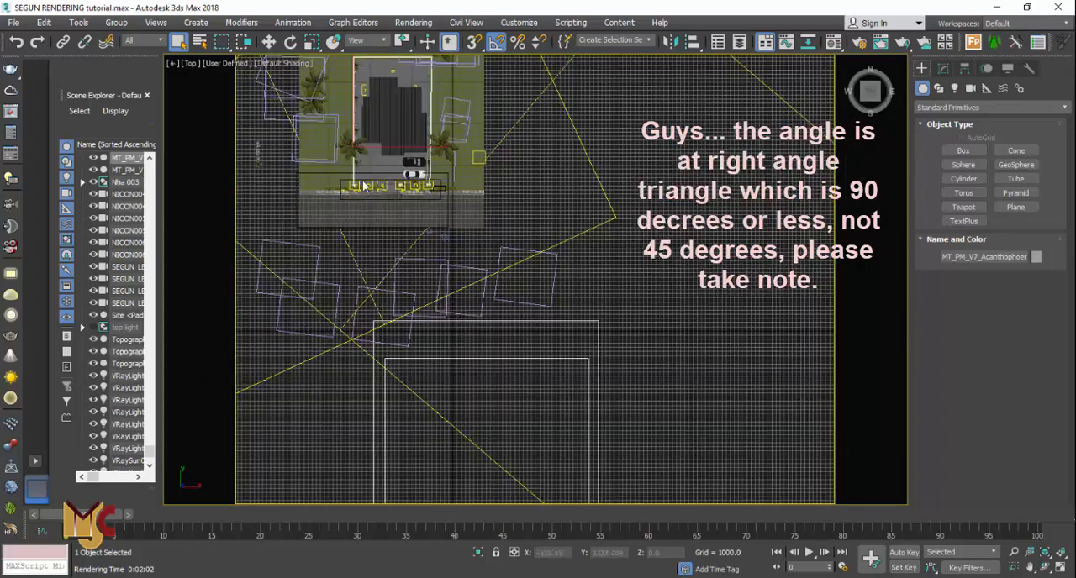
pyautogui.scroll(4, 484, 361)
pyautogui.scroll(5, 445, 303)
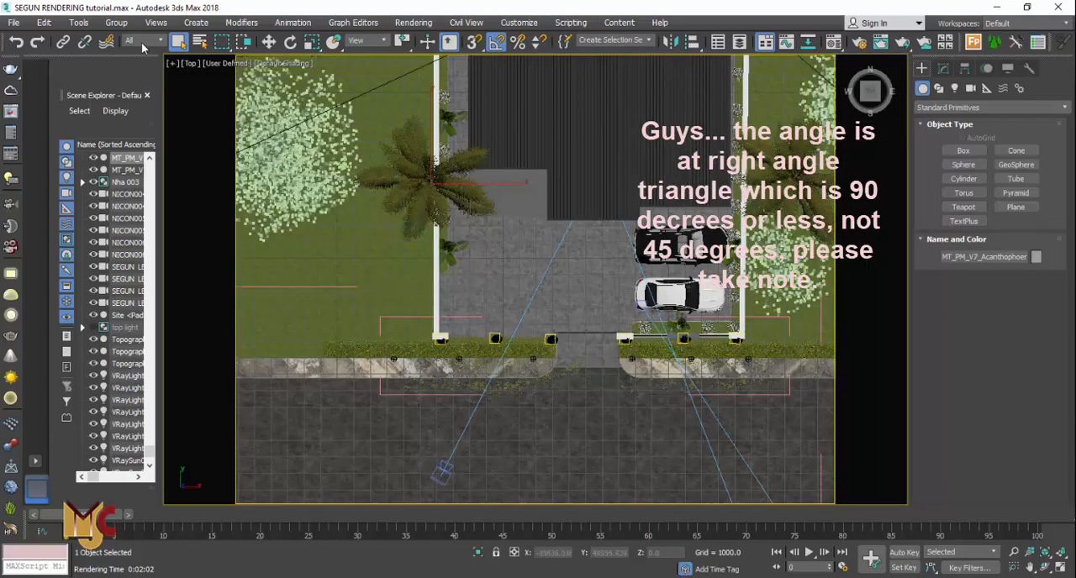
pyautogui.press('F3')
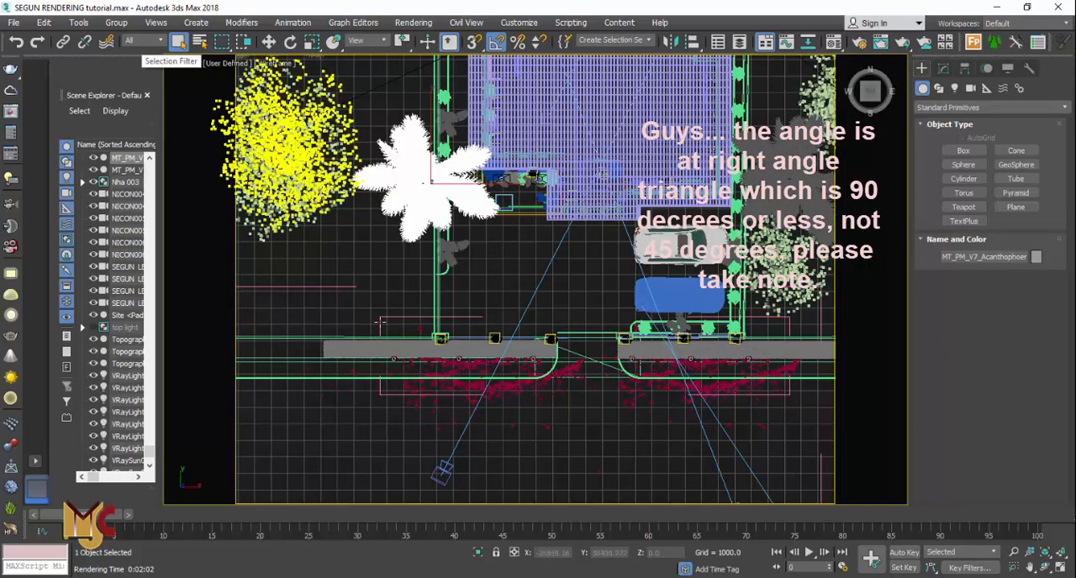
pyautogui.scroll(-3, 387, 336)
pyautogui.scroll(3, 415, 398)
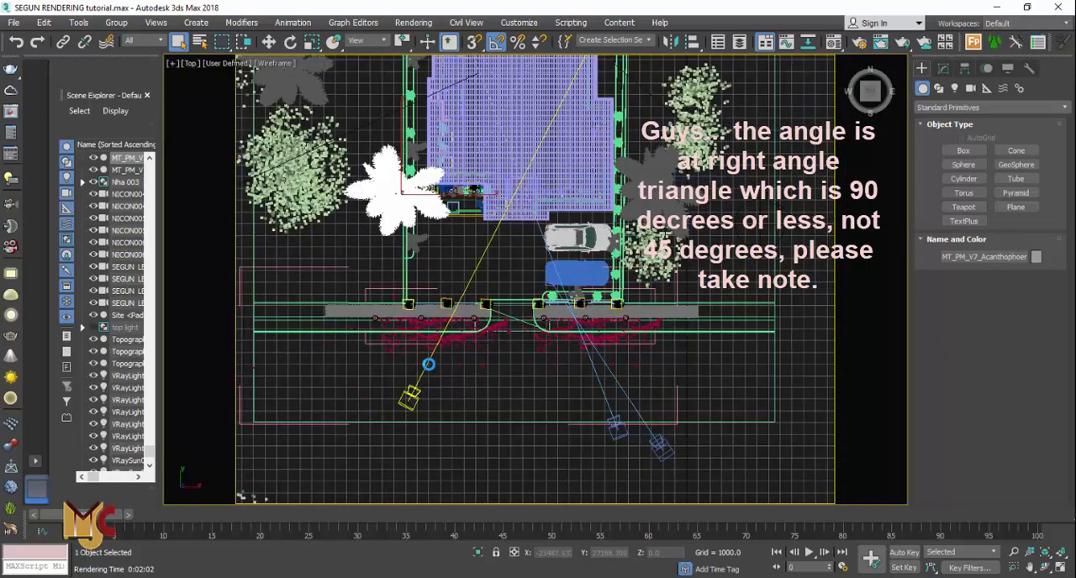
pyautogui.click(411, 390)
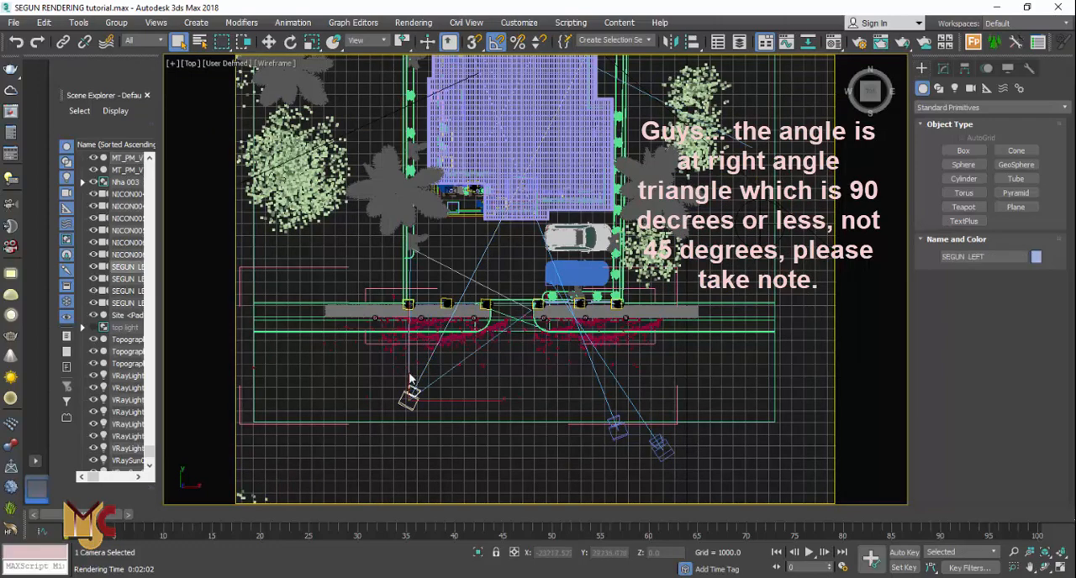
# Zoom out across the site and select the right-side V-Ray sun to examine its direction toward the house
pyautogui.scroll(-3, 402, 385)
pyautogui.scroll(-5, 413, 279)
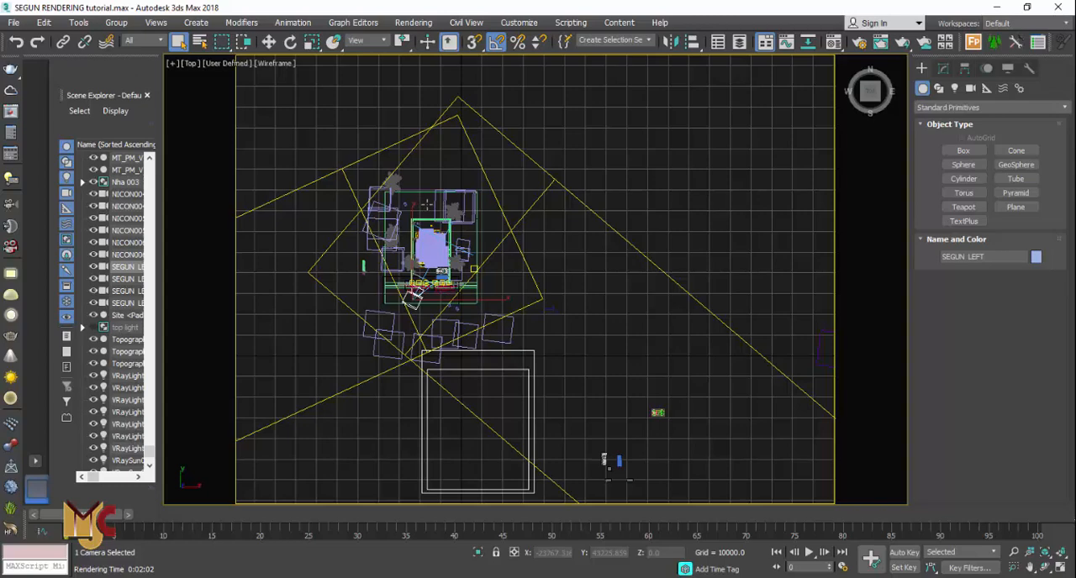
pyautogui.scroll(-4, 429, 207)
pyautogui.scroll(-2, 629, 326)
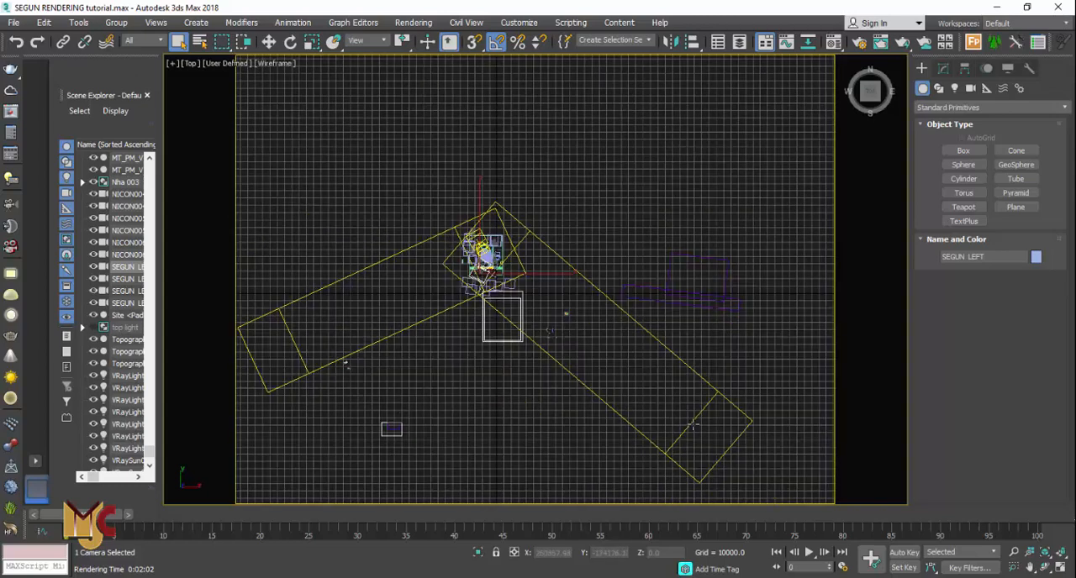
pyautogui.click(689, 427)
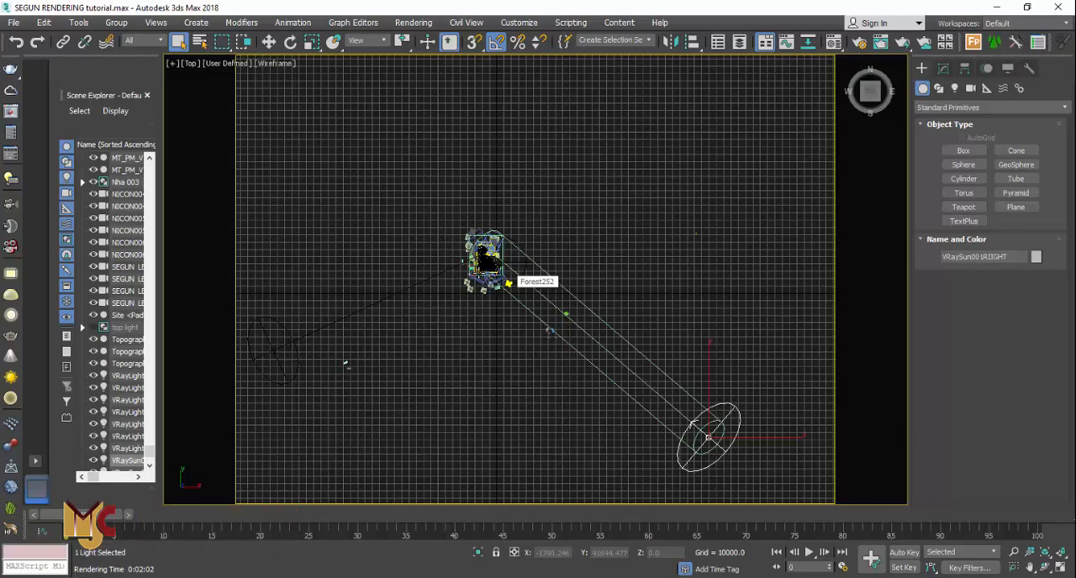
pyautogui.scroll(2, 452, 274)
pyautogui.click(480, 274)
pyautogui.scroll(1, 481, 274)
pyautogui.scroll(2, 481, 274)
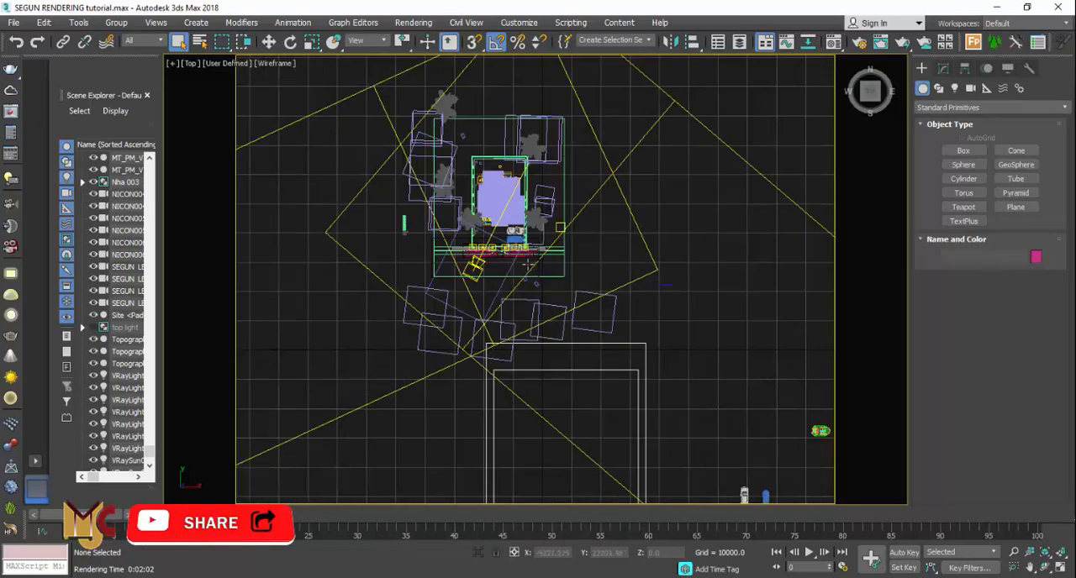
# Examine the camera placement and select the left-side V-Ray sun to compare its direction with the camera view
pyautogui.scroll(2, 481, 274)
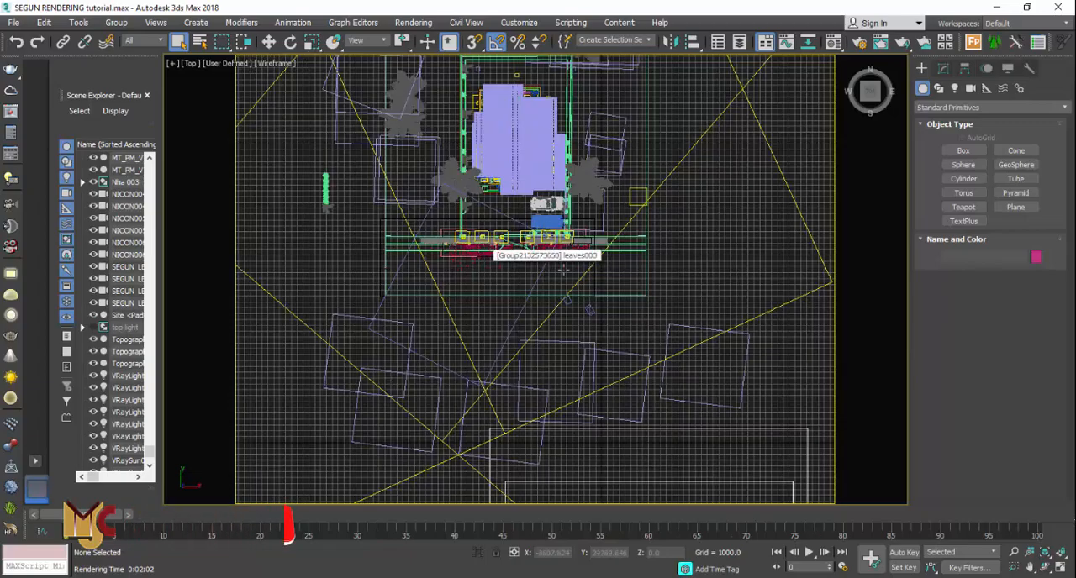
pyautogui.scroll(1, 575, 262)
pyautogui.scroll(-1, 578, 270)
pyautogui.moveTo(578, 270); pyautogui.dragTo(546, 329, button='middle')
pyautogui.click(529, 339)
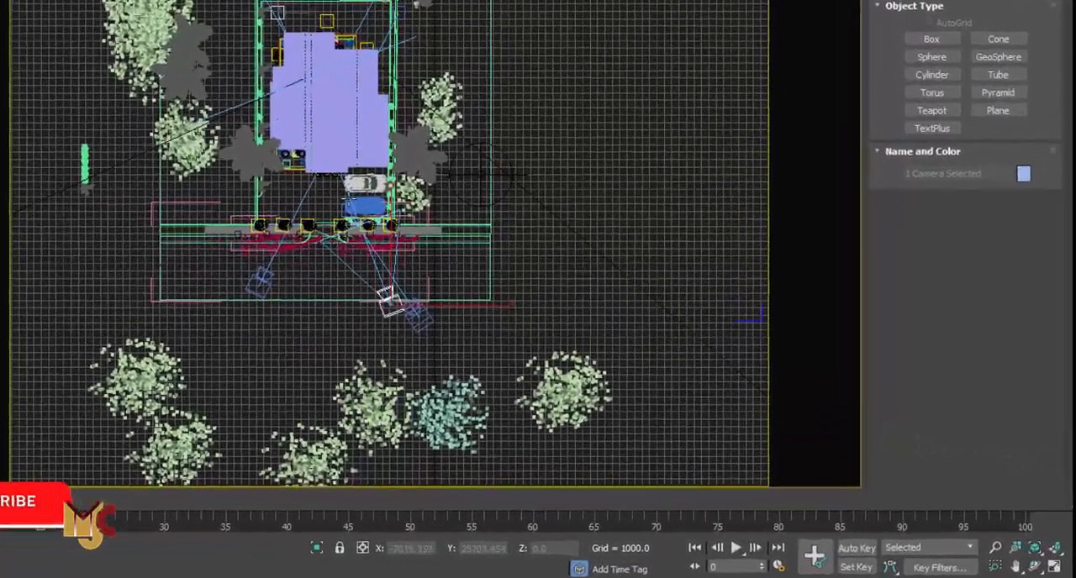
pyautogui.scroll(-6, 590, 283)
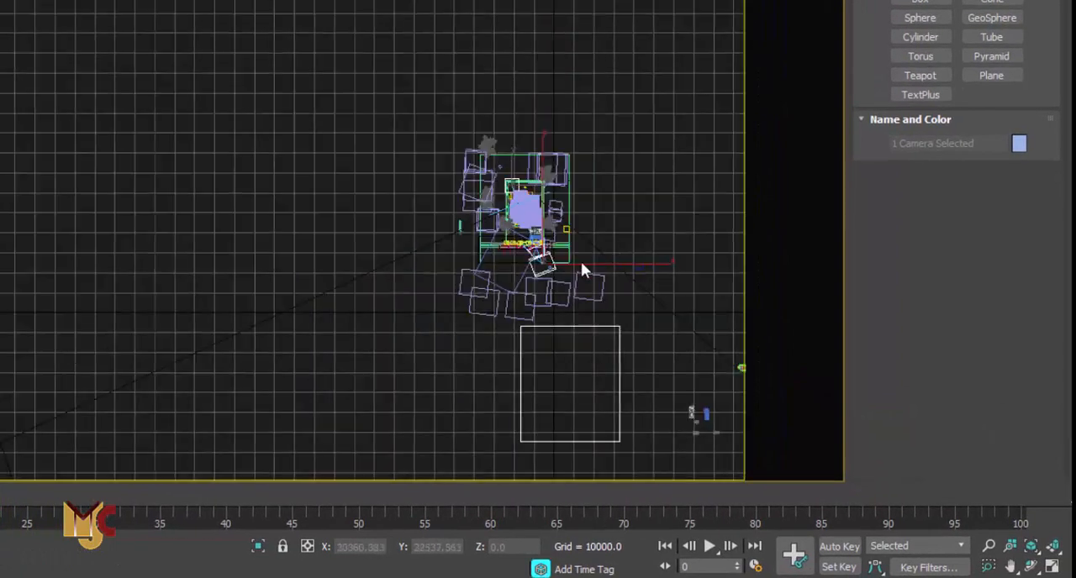
pyautogui.scroll(-1, 322, 239)
pyautogui.scroll(-2, 322, 211)
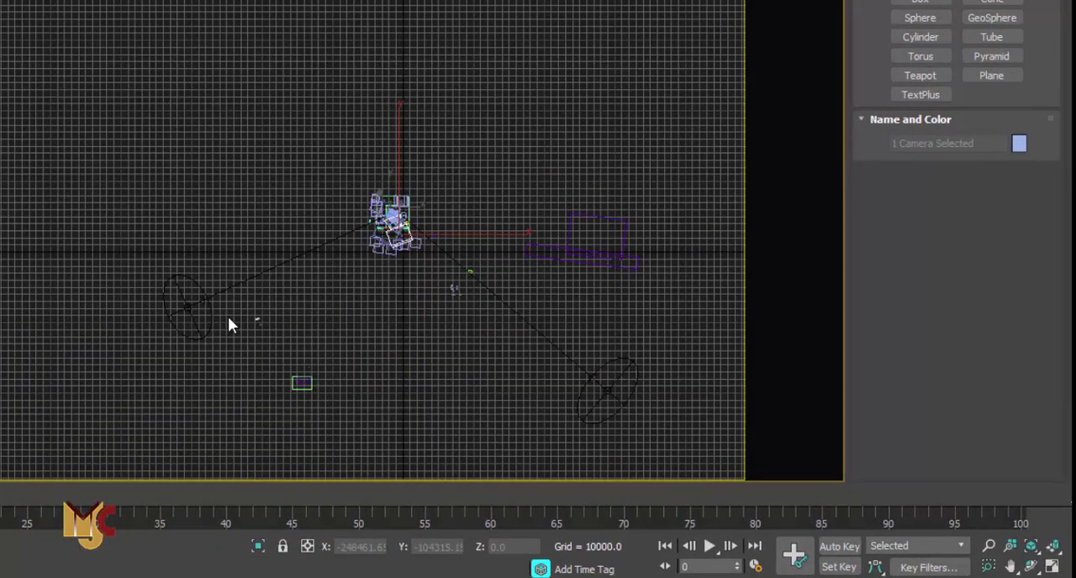
pyautogui.scroll(2, 227, 316)
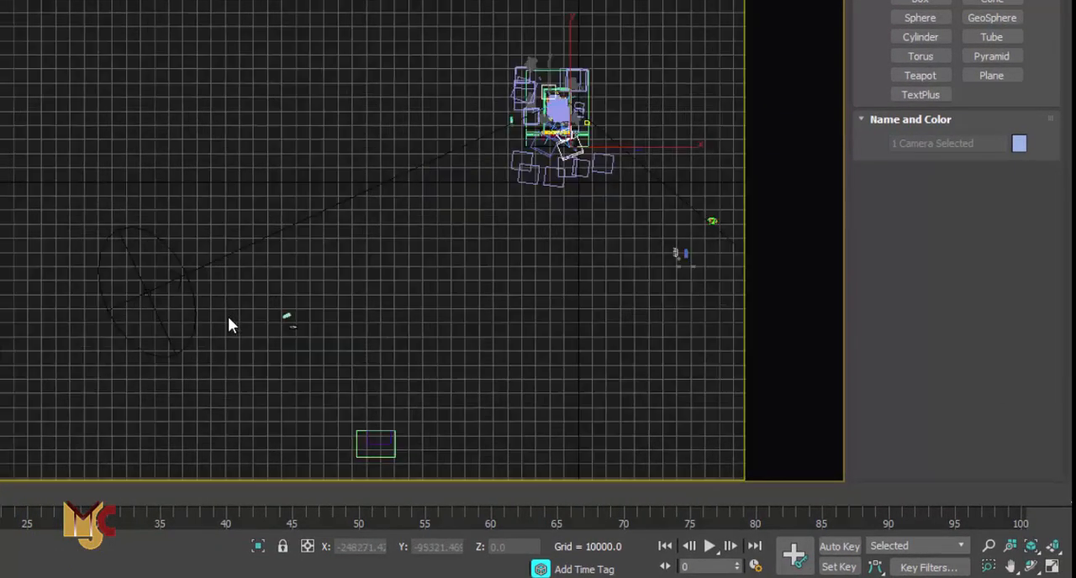
pyautogui.click(143, 295)
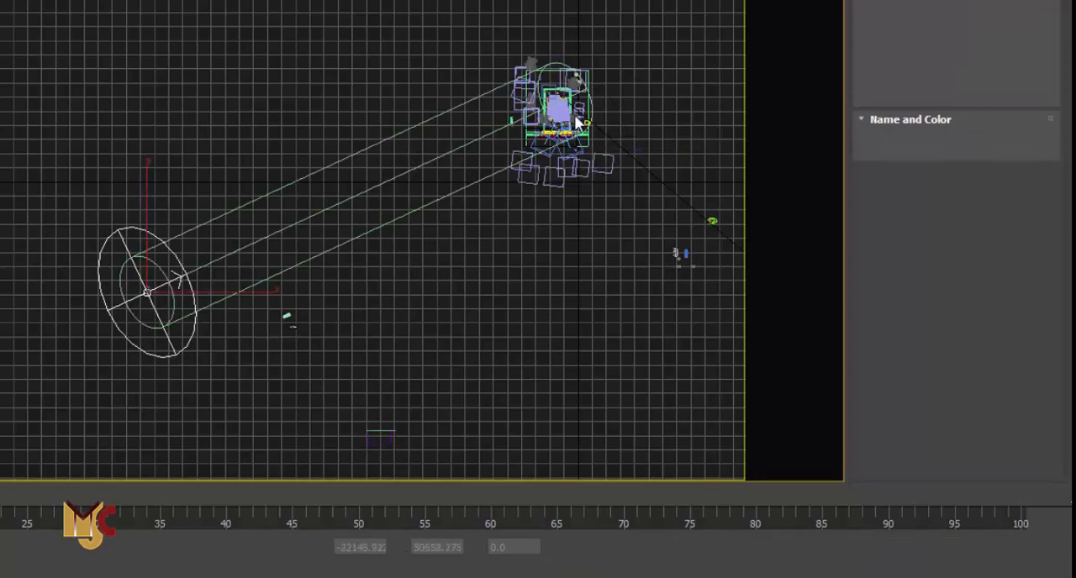
pyautogui.scroll(3, 615, 121)
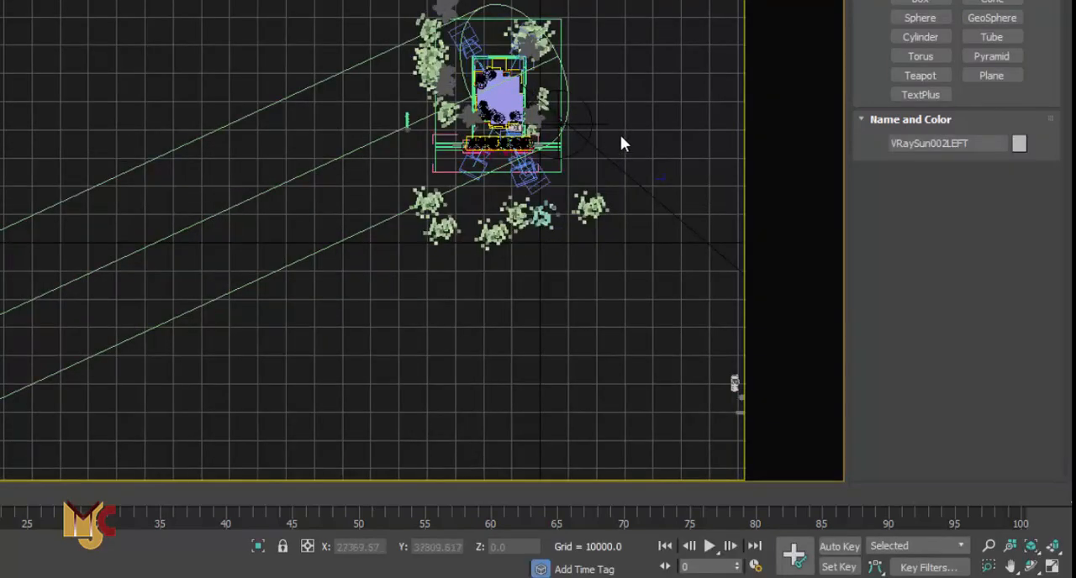
pyautogui.scroll(3, 623, 120)
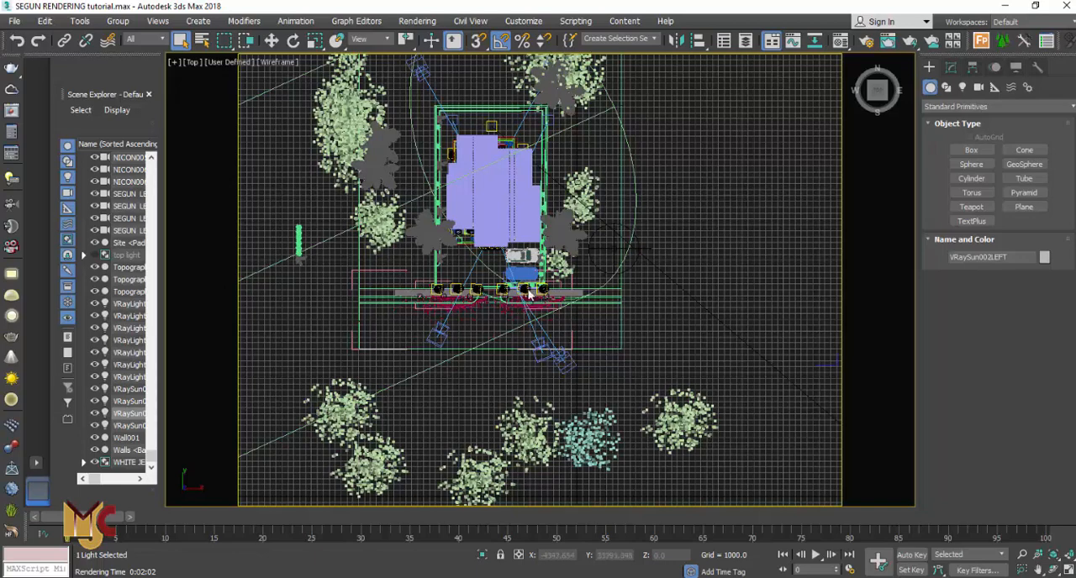
# Reselect the SEGUN LEFT camera in the top view and zoom out over the site
pyautogui.click(440, 333)
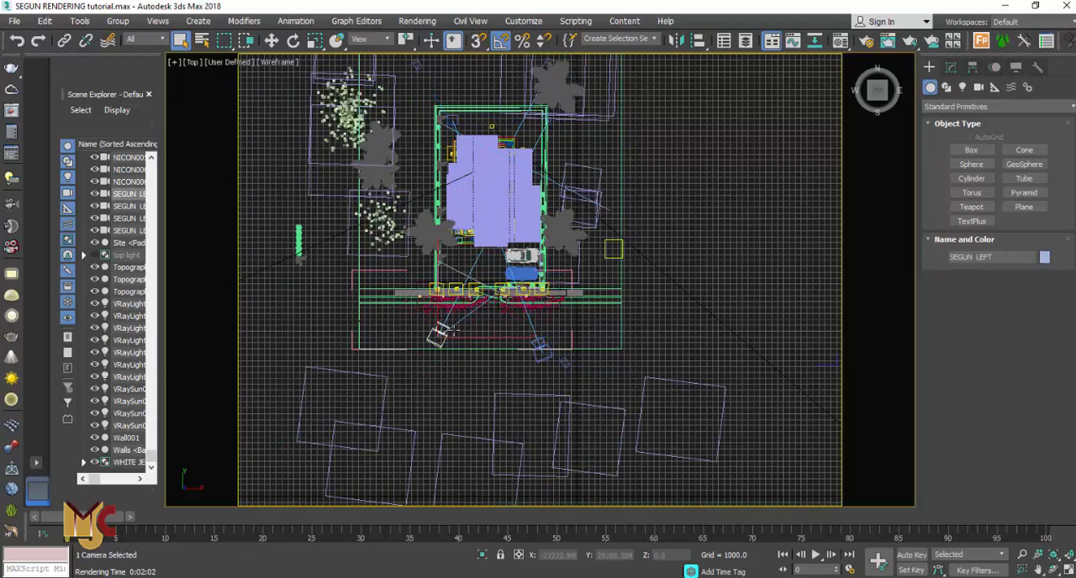
pyautogui.scroll(-2, 437, 296)
pyautogui.scroll(-4, 432, 284)
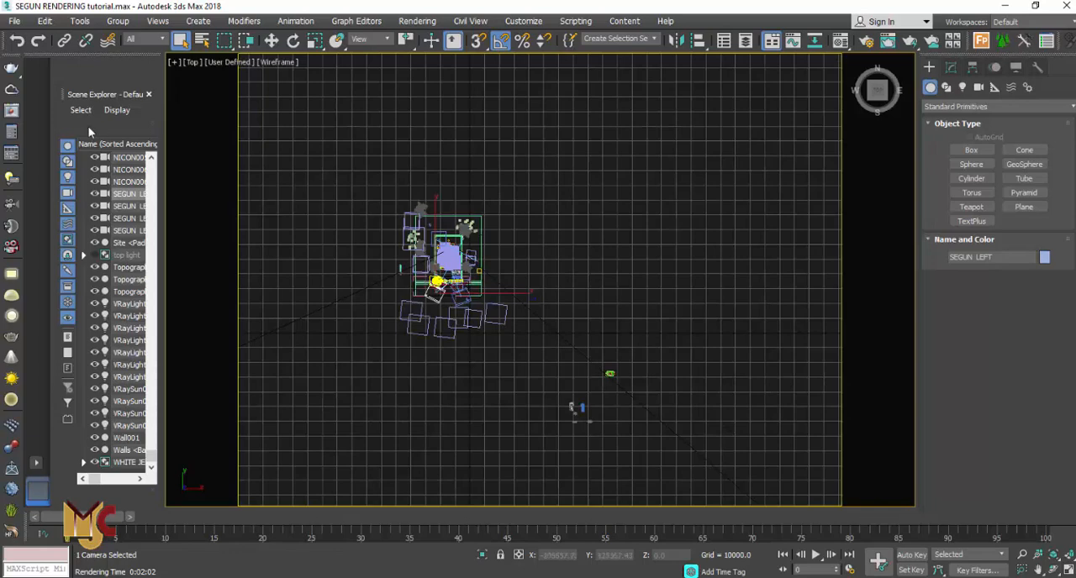
# Open the V-Ray Light Lister and enable the VRaySun001RIIGHT sun in its SunSky lights list
pyautogui.click(10, 180)
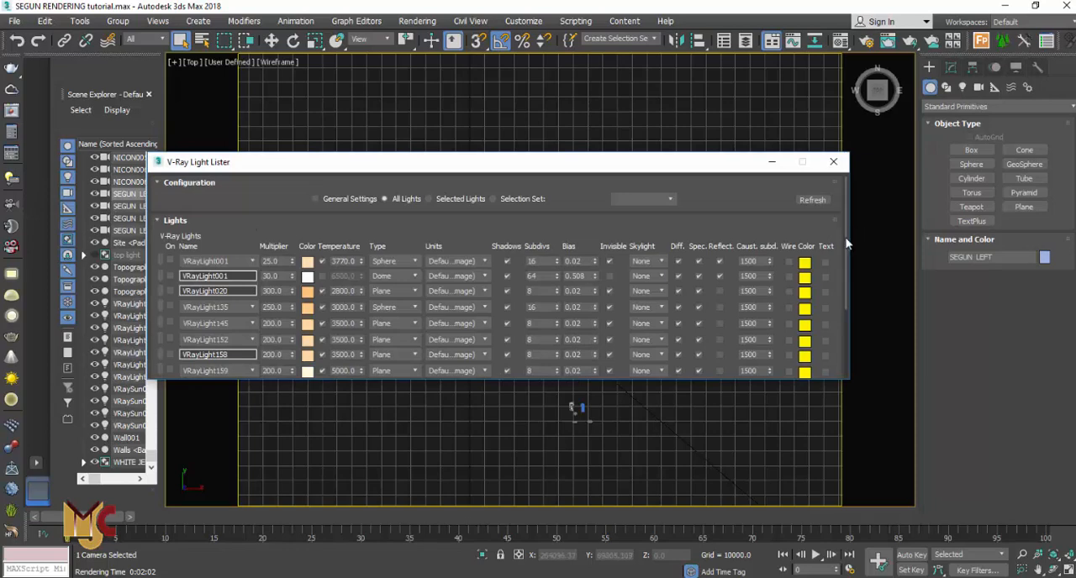
pyautogui.moveTo(847, 244); pyautogui.dragTo(843, 315)
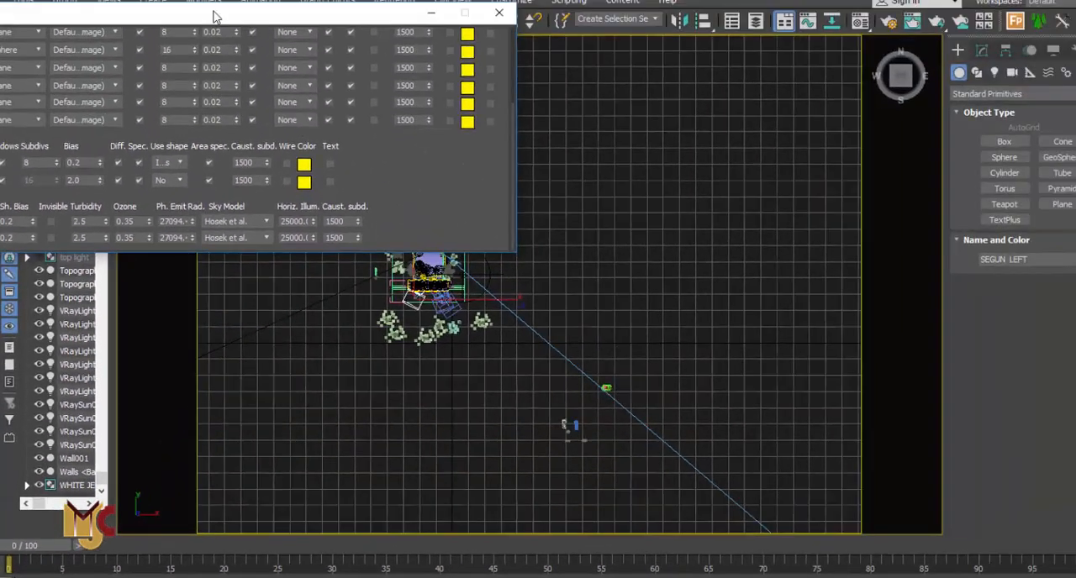
pyautogui.moveTo(215, 17); pyautogui.dragTo(626, 87)
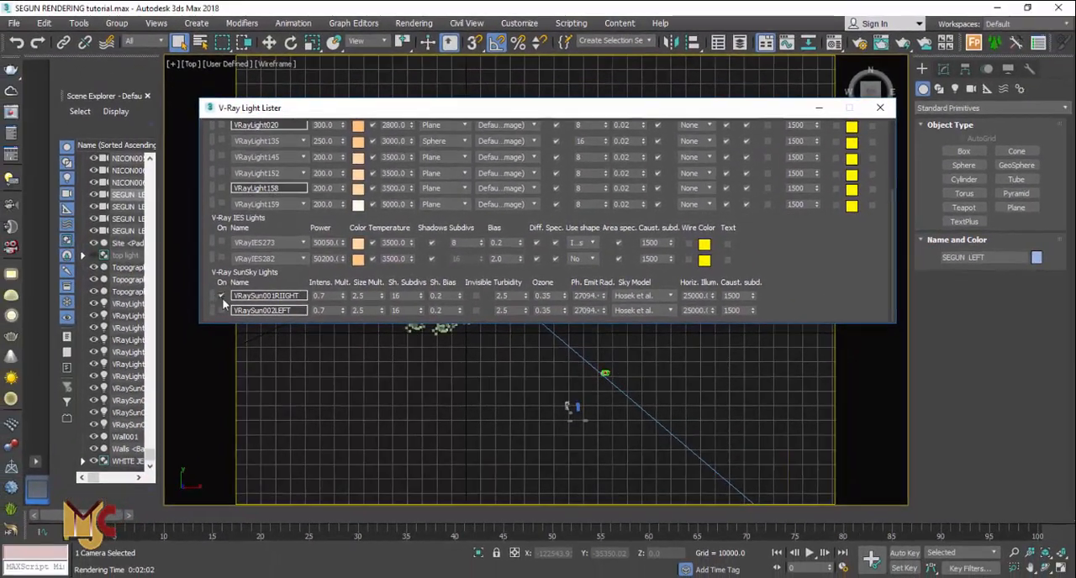
pyautogui.click(199, 300)
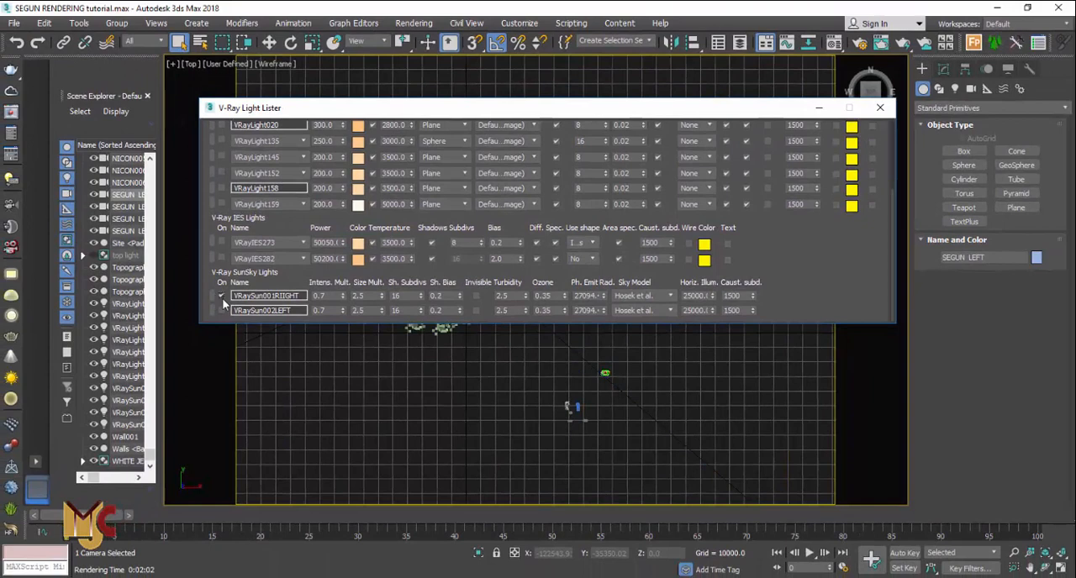
pyautogui.click(221, 297)
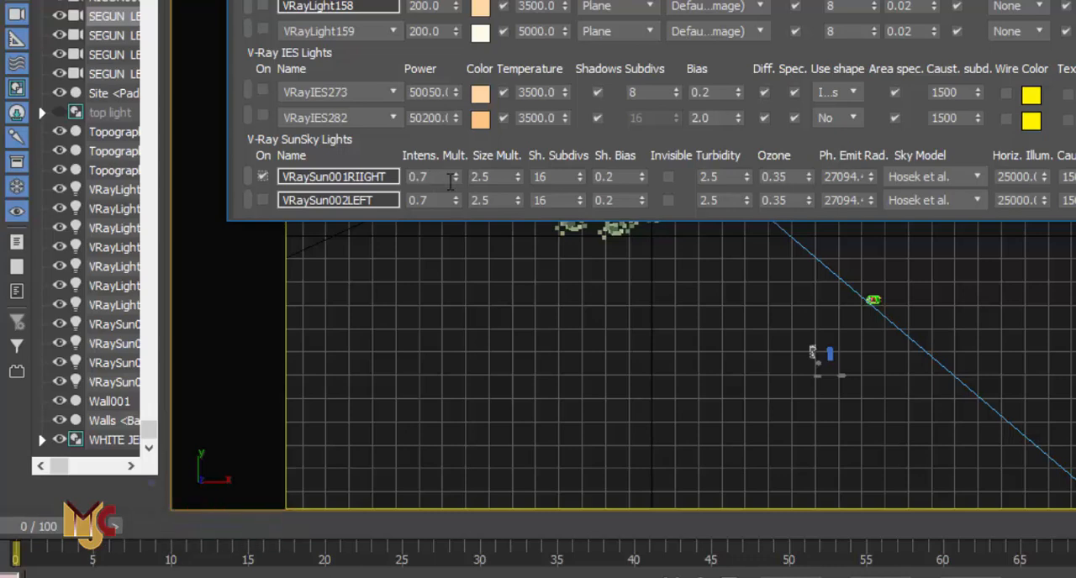
pyautogui.click(498, 178)
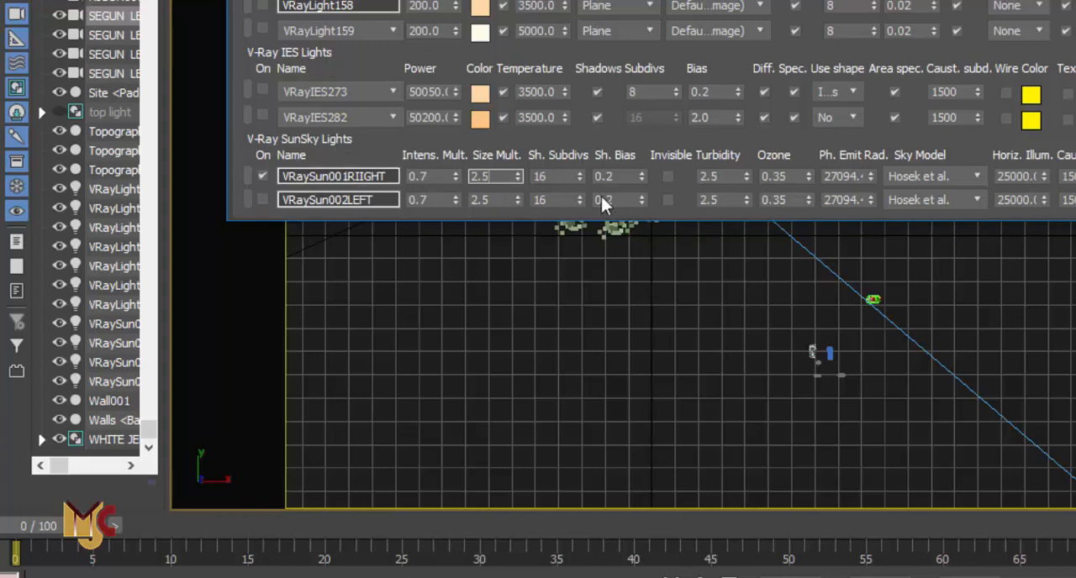
pyautogui.press('Escape')
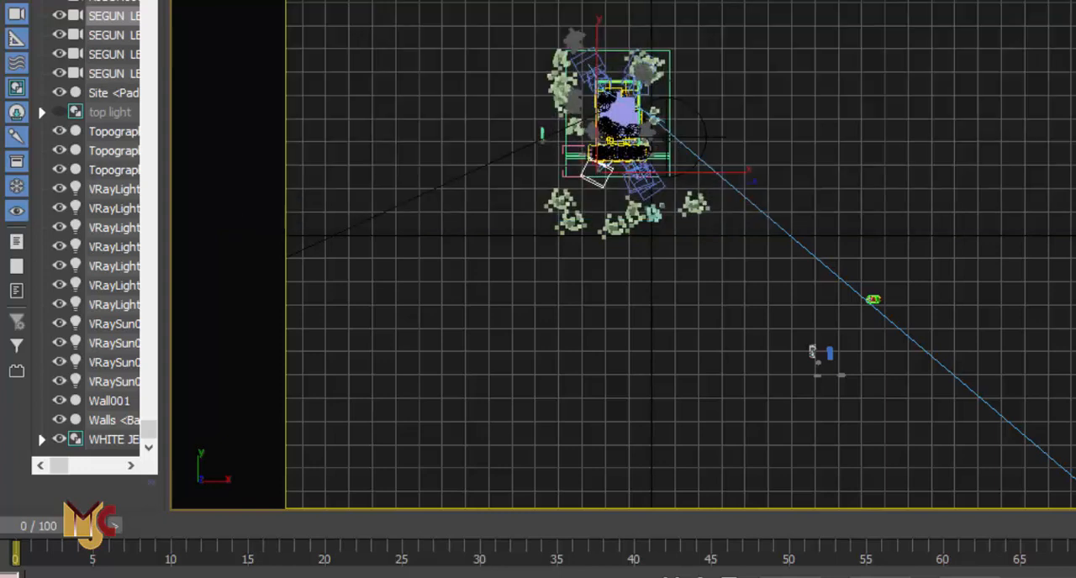
# Select the VRaySun001RIIGHT sun in the top view and set its size multiplier to 1
pyautogui.scroll(-4, 502, 101)
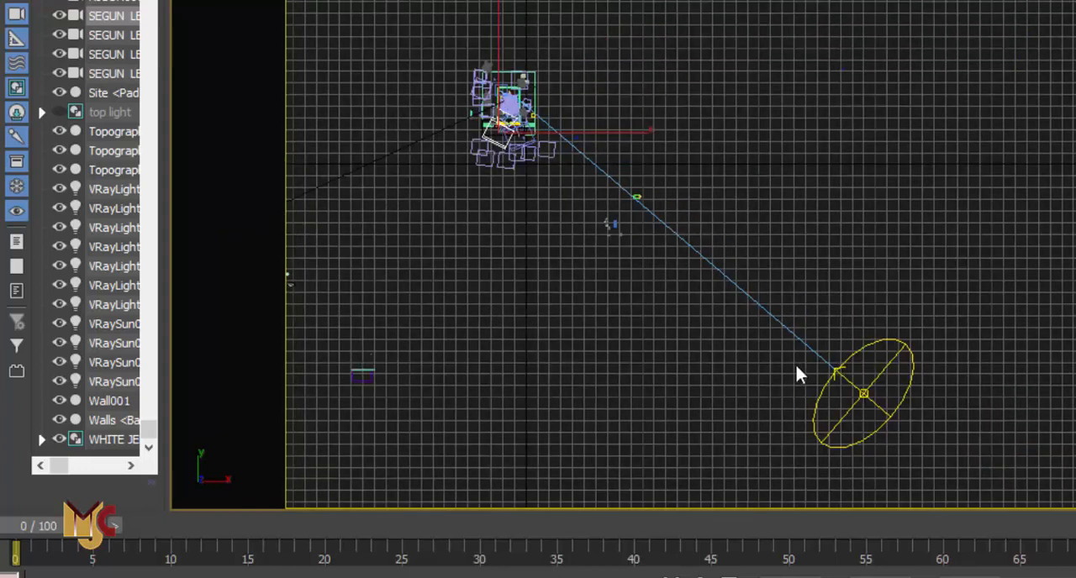
pyautogui.scroll(-2, 917, 335)
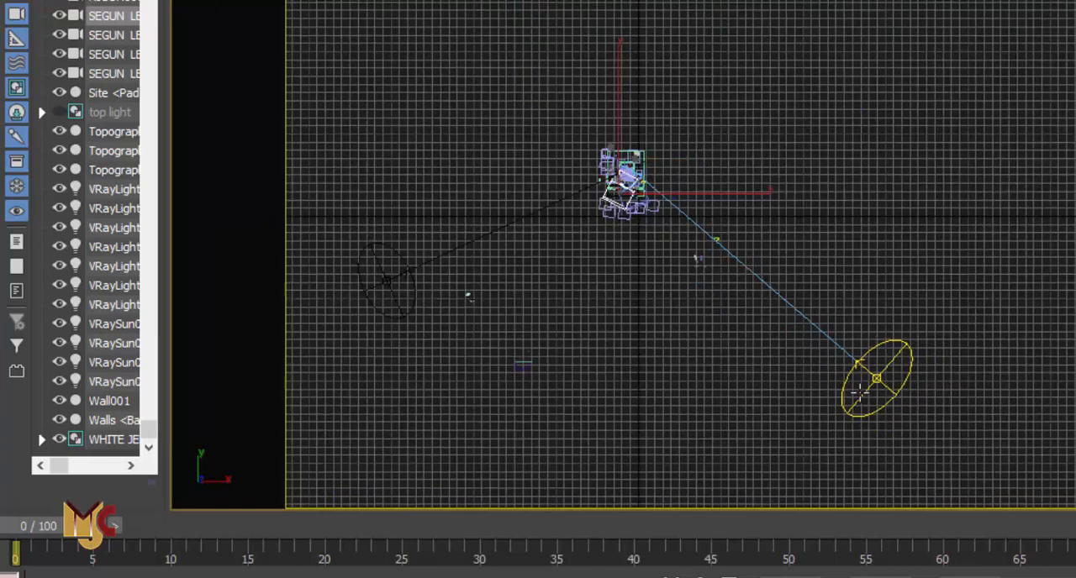
pyautogui.click(866, 377)
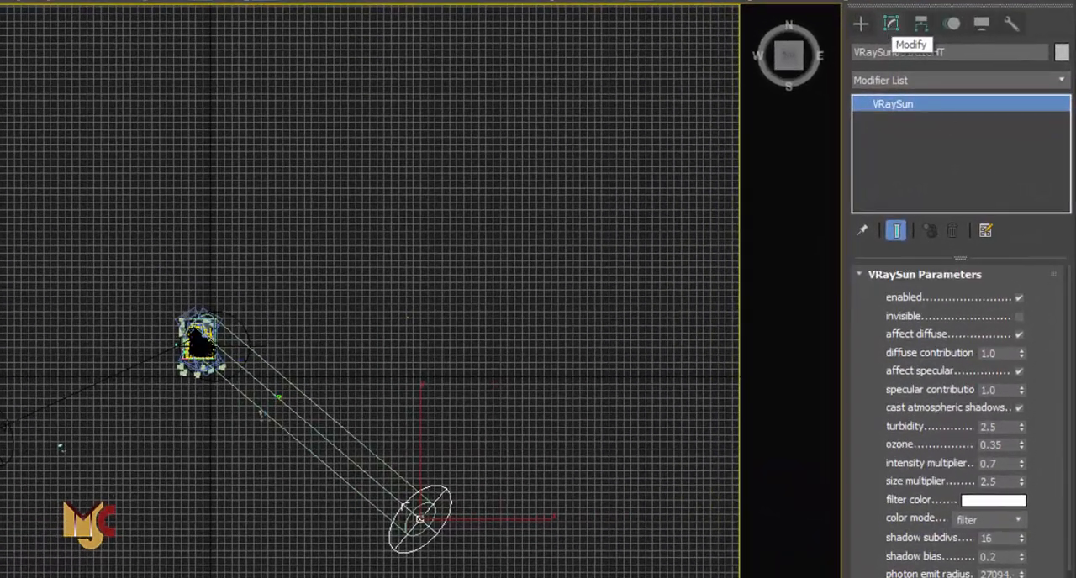
pyautogui.click(1019, 298)
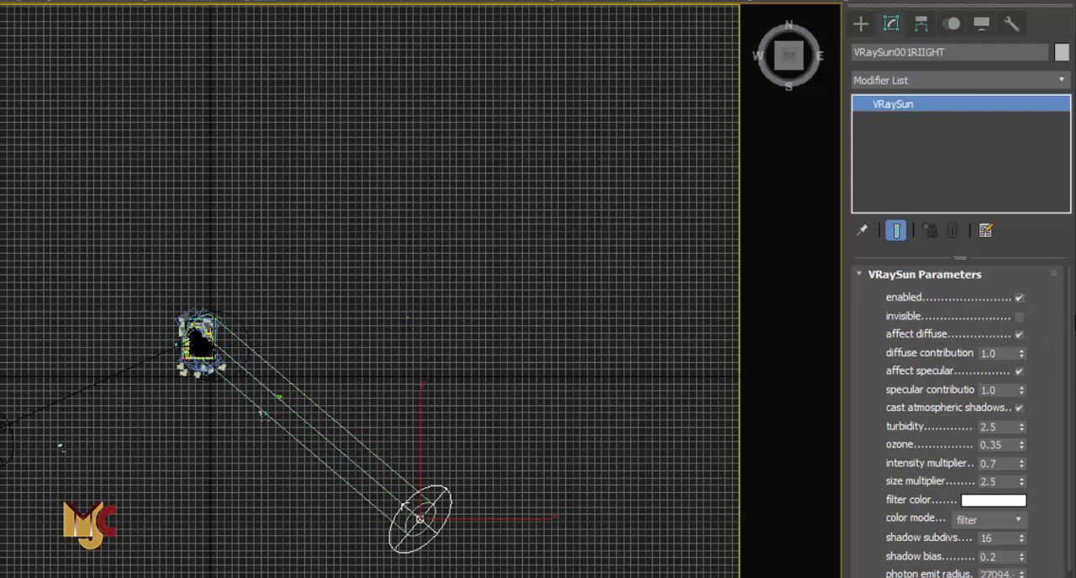
pyautogui.scroll(-2, 1069, 361)
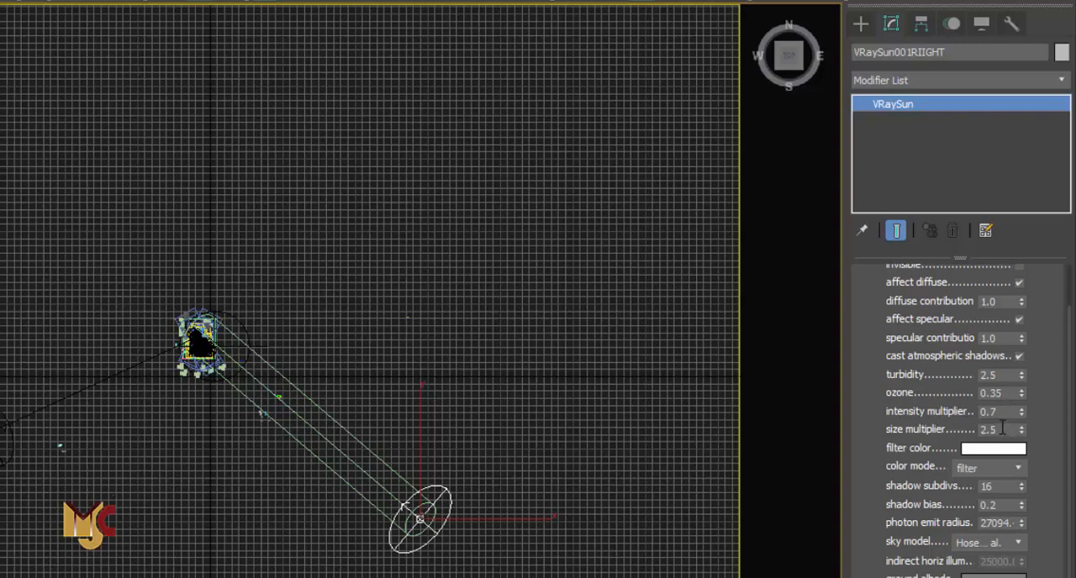
pyautogui.click(999, 428)
pyautogui.doubleClick(1001, 428)
pyautogui.write('1')
pyautogui.hotkey('shift', 'Tab')
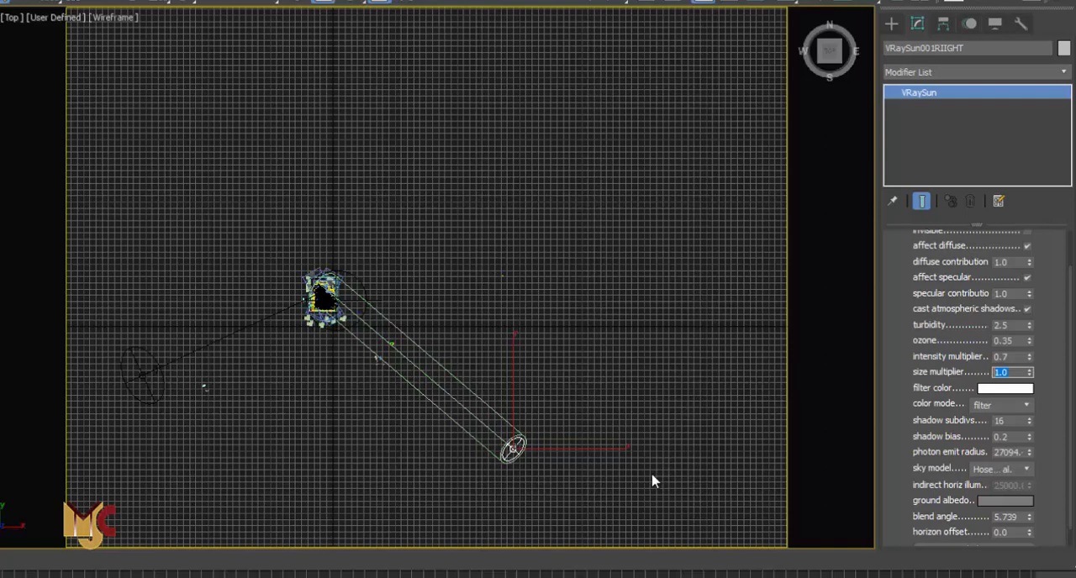
# Create a new VRaySun aimed from the southeast toward the house, declining the automatic VRaySky environment map
pyautogui.click(639, 422)
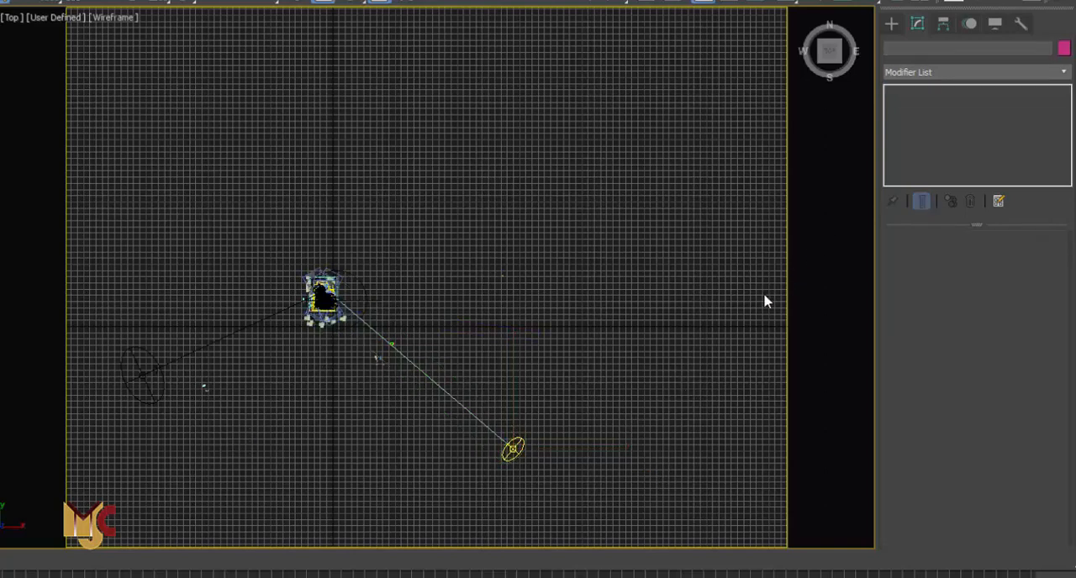
pyautogui.click(887, 27)
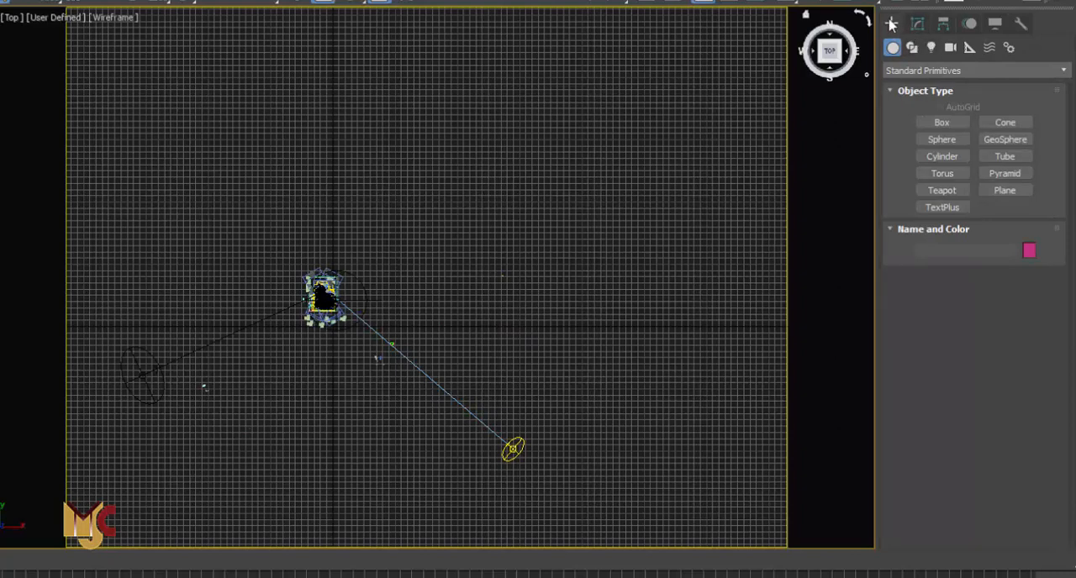
pyautogui.click(931, 48)
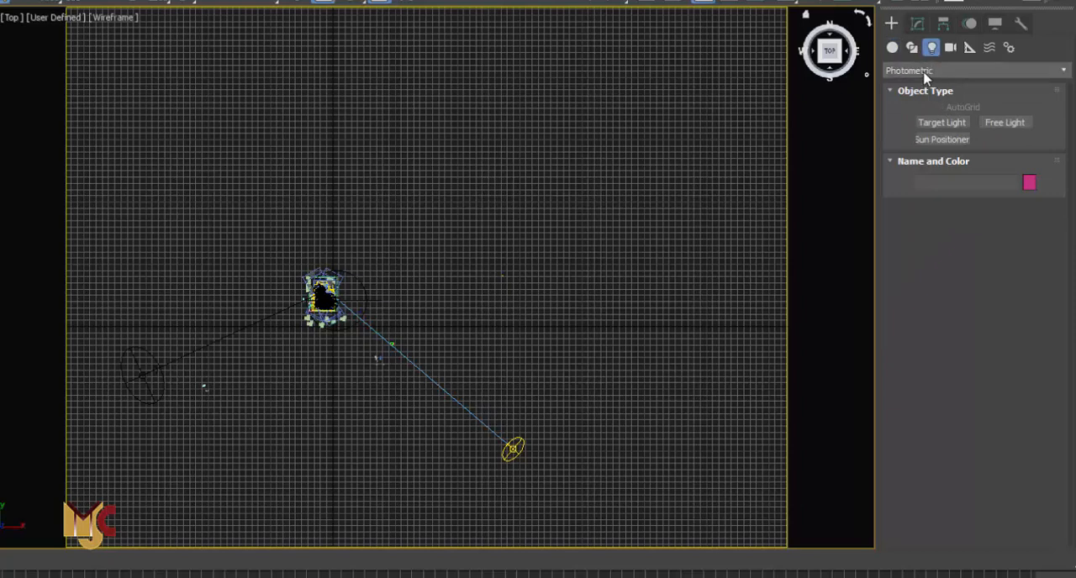
pyautogui.click(924, 72)
pyautogui.click(907, 112)
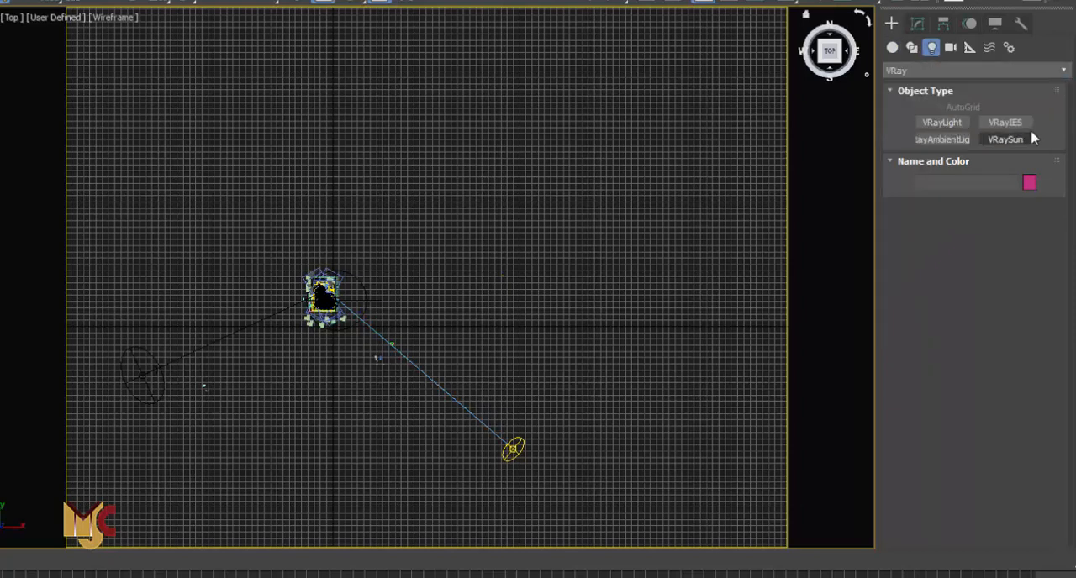
pyautogui.click(1008, 141)
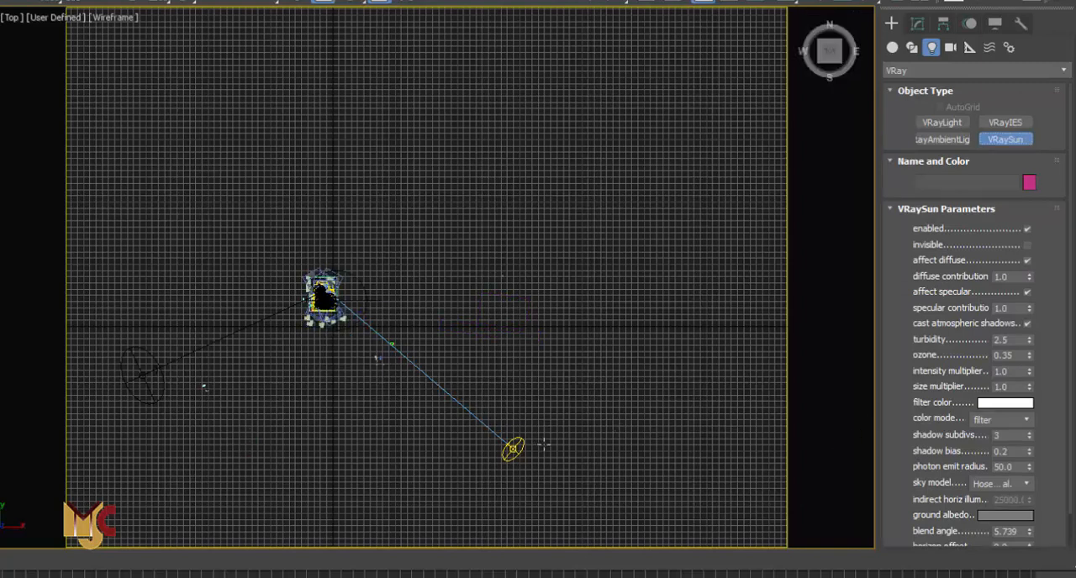
pyautogui.moveTo(543, 443); pyautogui.dragTo(328, 291)
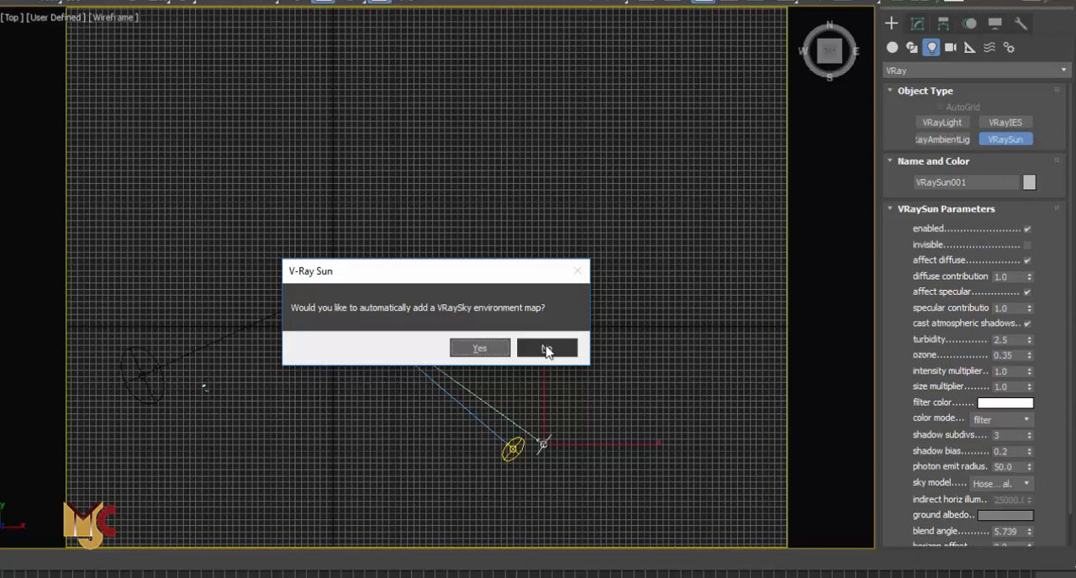
pyautogui.click(547, 349)
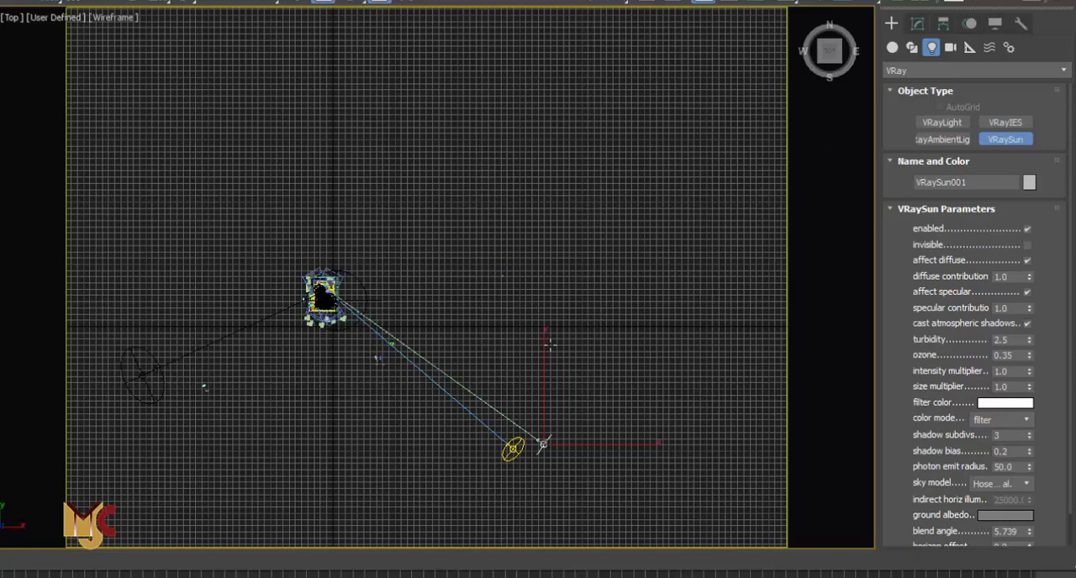
# Raise the new sun higher in the front view and return to the top view
pyautogui.press('f')
pyautogui.rightClick(639, 276)
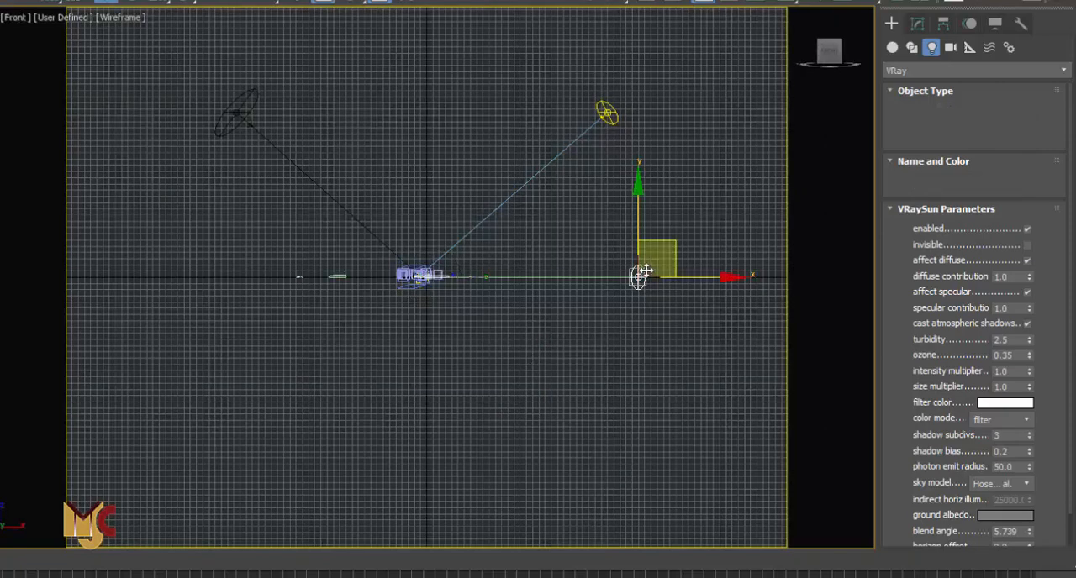
pyautogui.moveTo(621, 150); pyautogui.dragTo(638, 47)
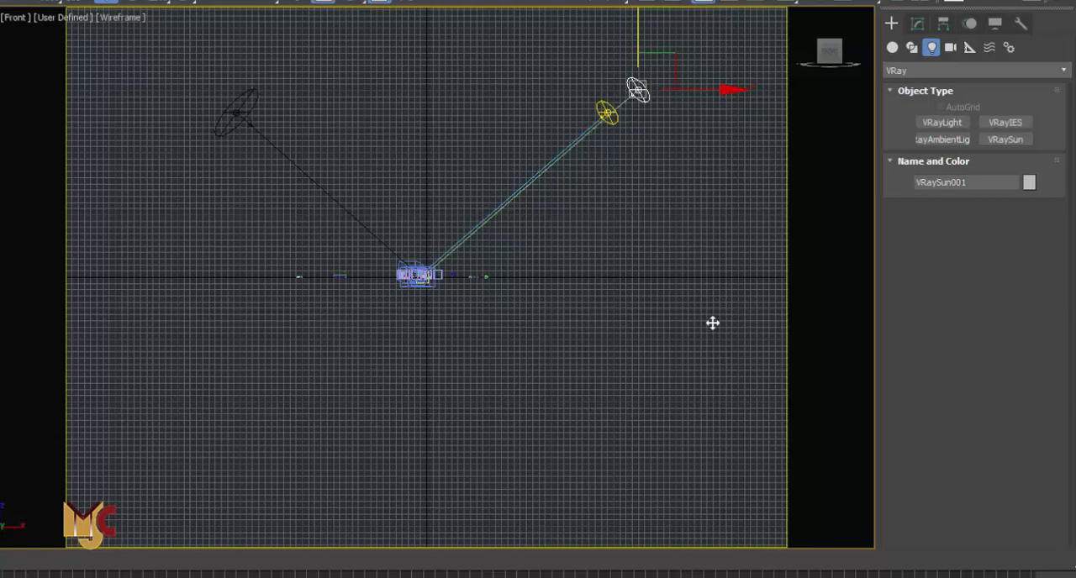
pyautogui.press('t')
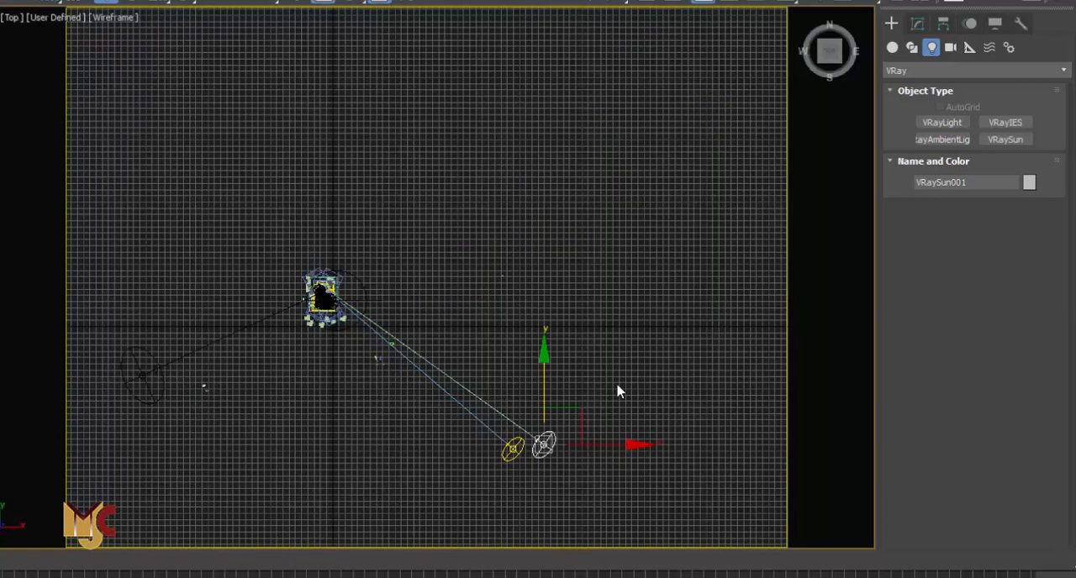
# Select the VRaySun001RIIGHT sun and disable it
pyautogui.scroll(5, 509, 446)
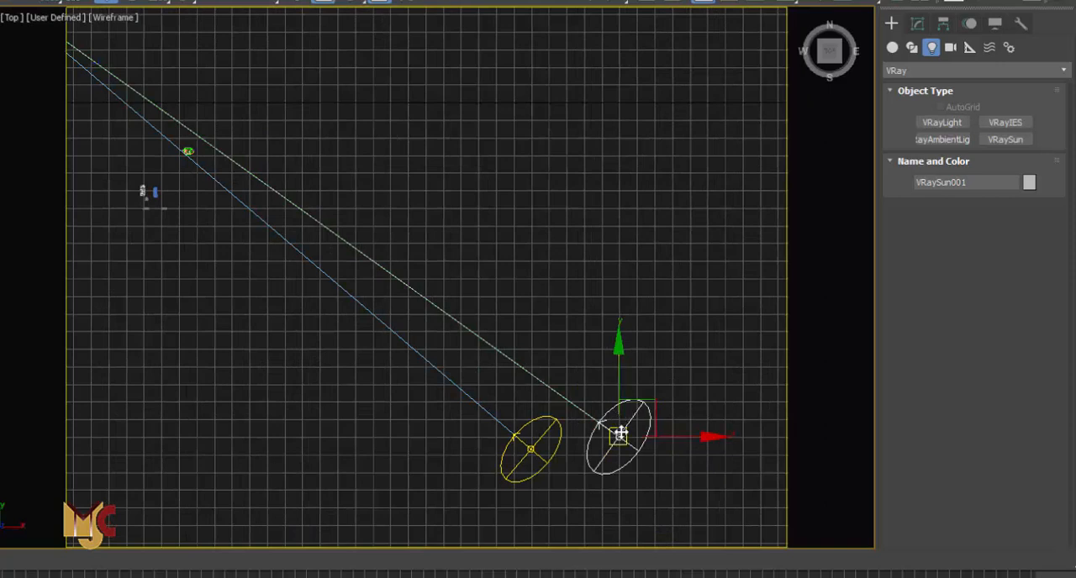
pyautogui.scroll(-2, 648, 356)
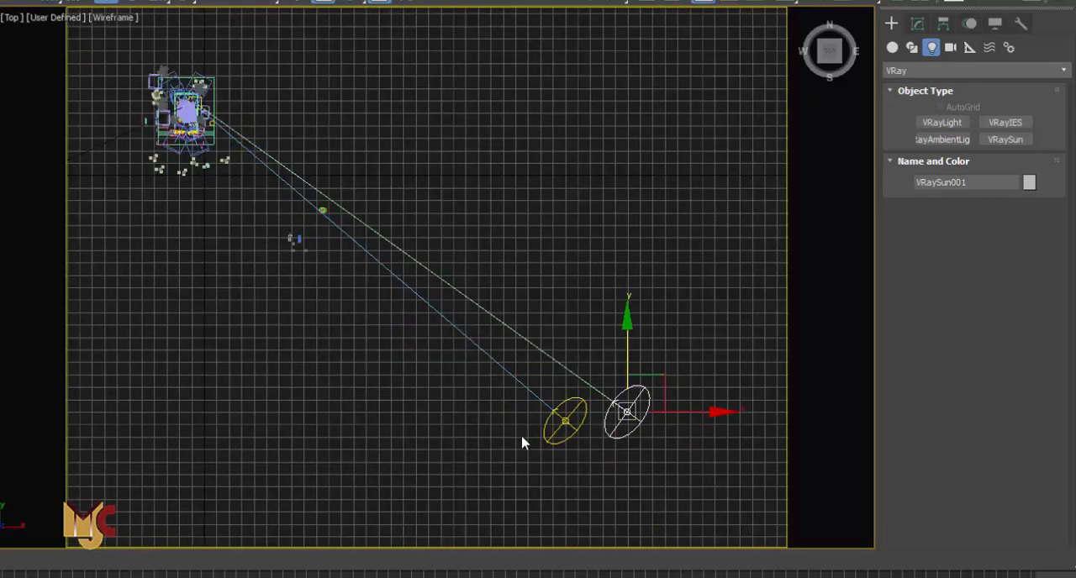
pyautogui.click(559, 422)
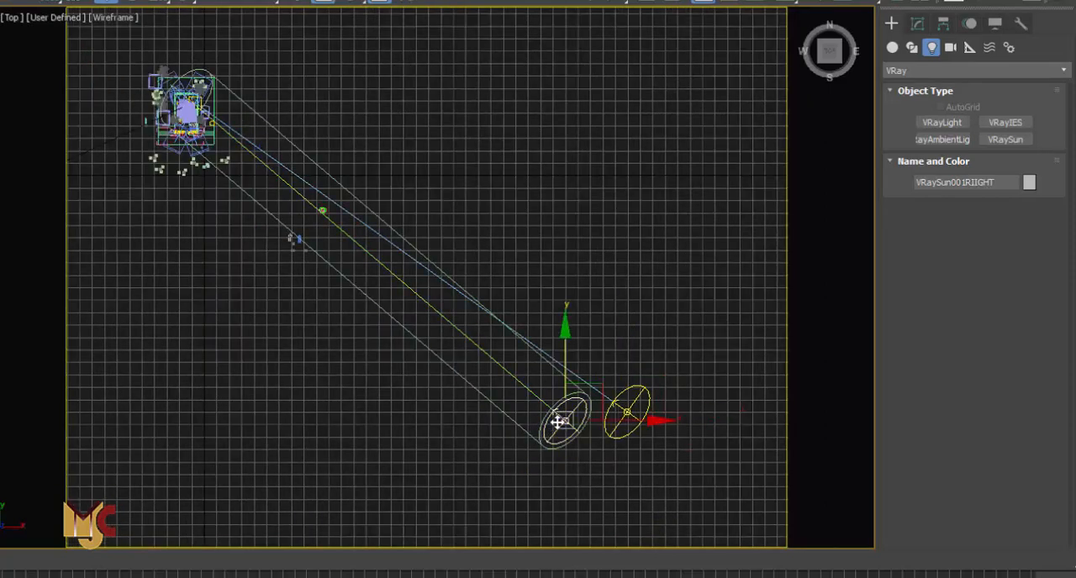
pyautogui.click(916, 24)
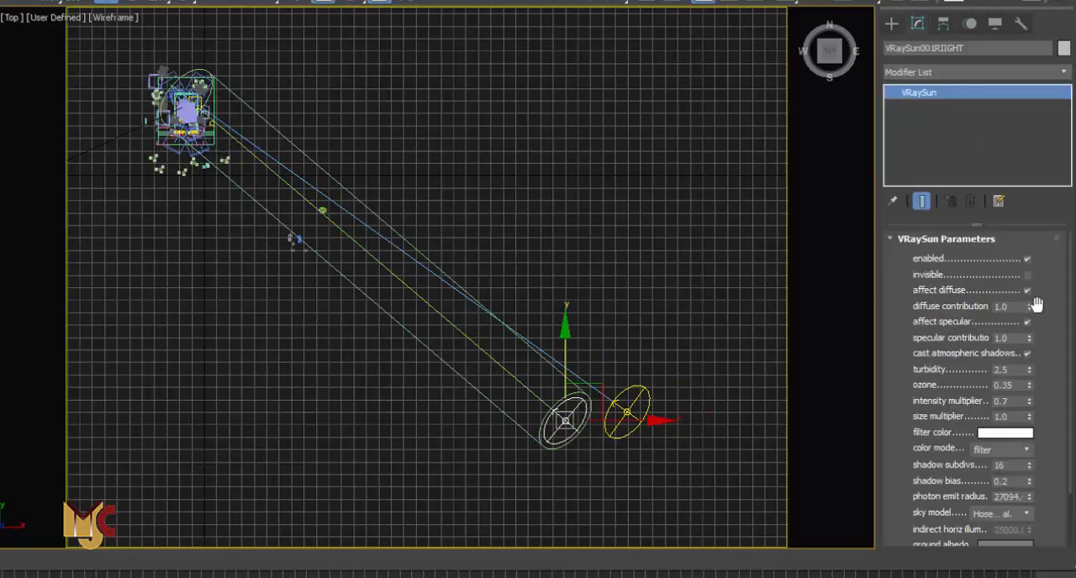
pyautogui.click(1026, 259)
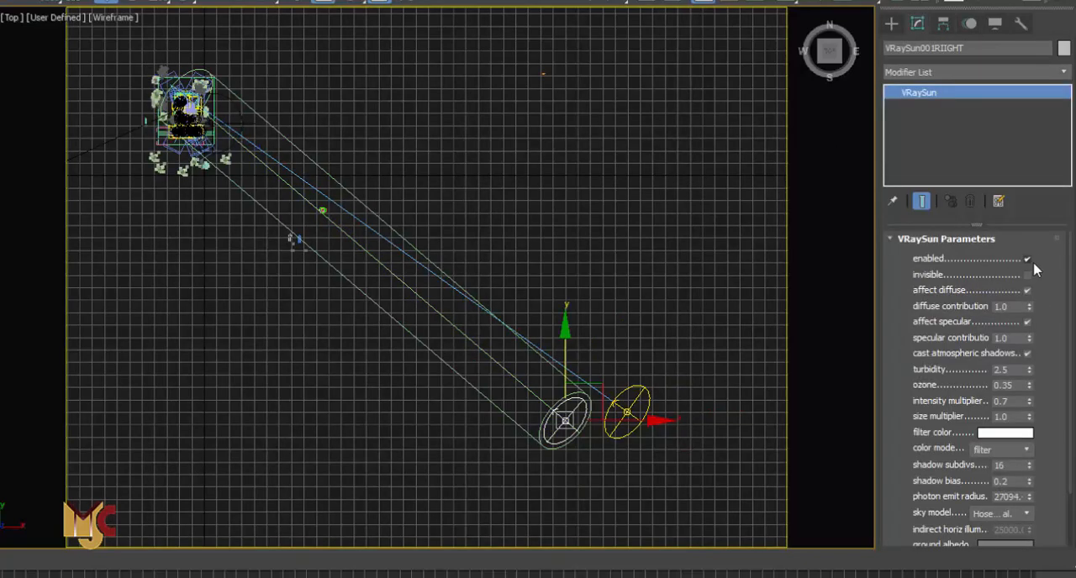
# Select the new VRaySun001 and review its intensity and size multiplier parameters
pyautogui.click(889, 25)
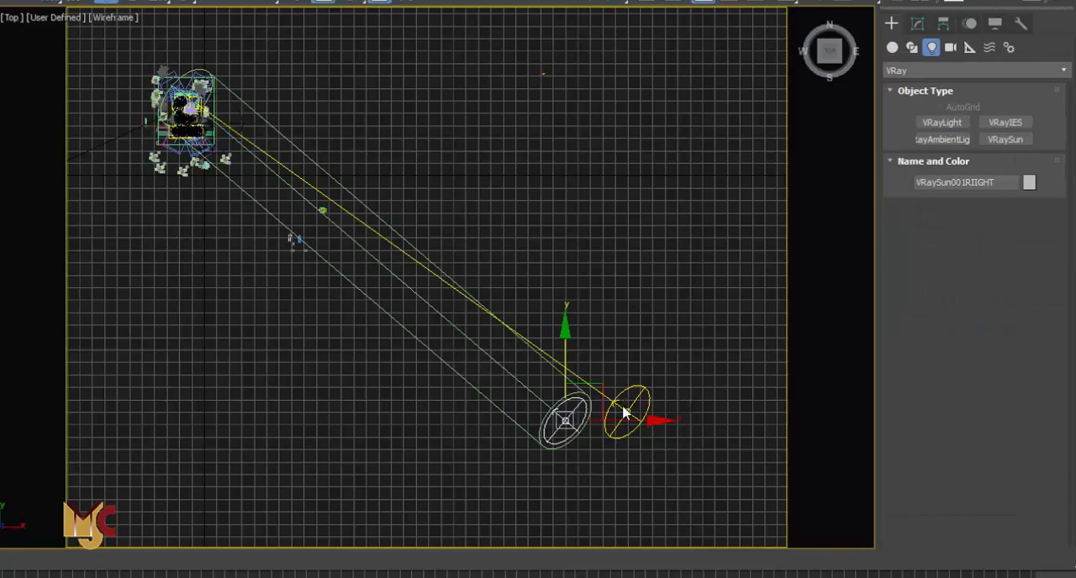
pyautogui.click(625, 413)
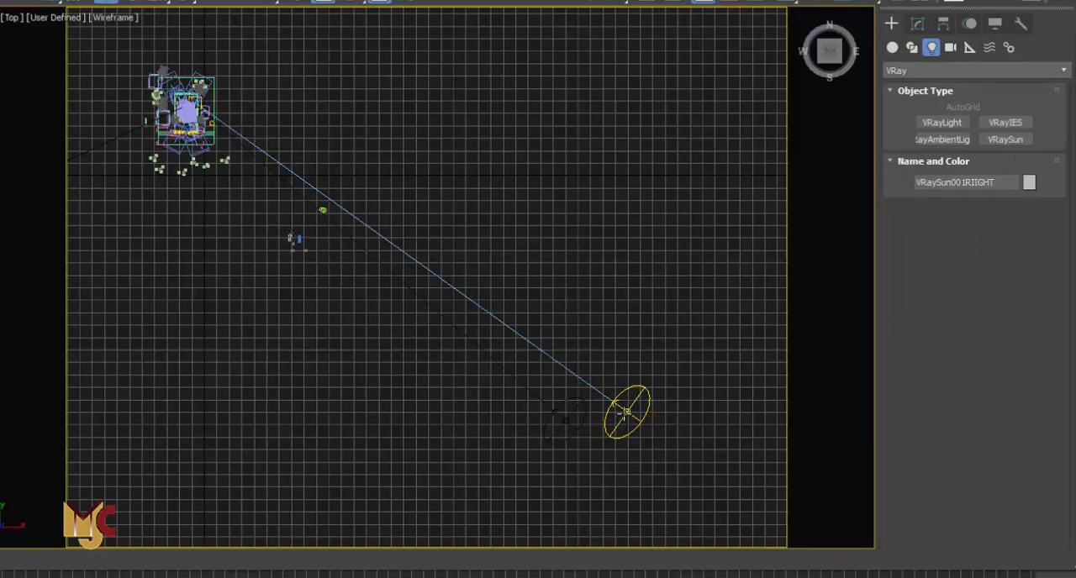
pyautogui.click(696, 287)
pyautogui.click(627, 412)
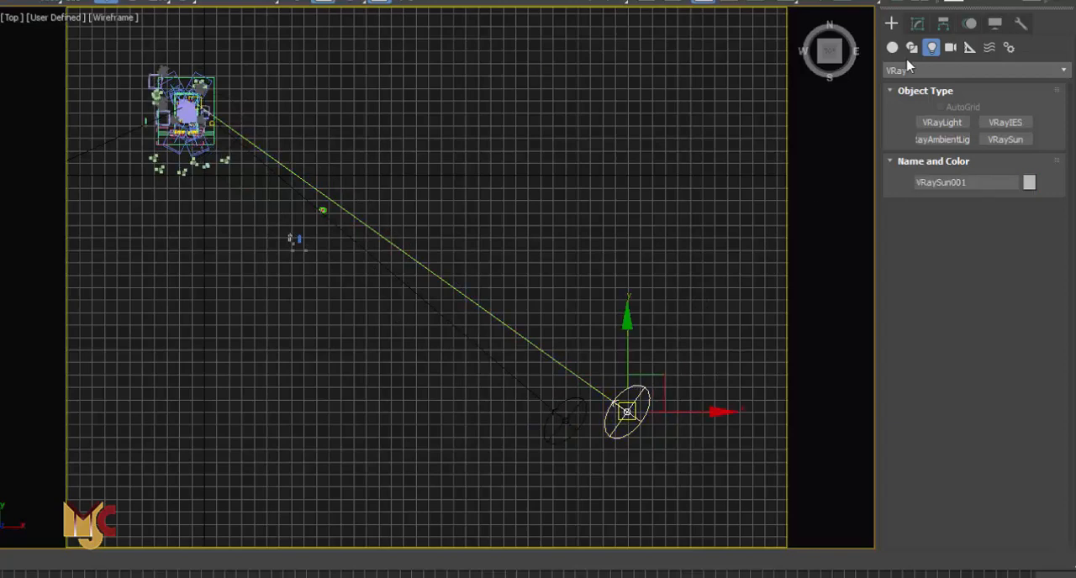
pyautogui.click(917, 24)
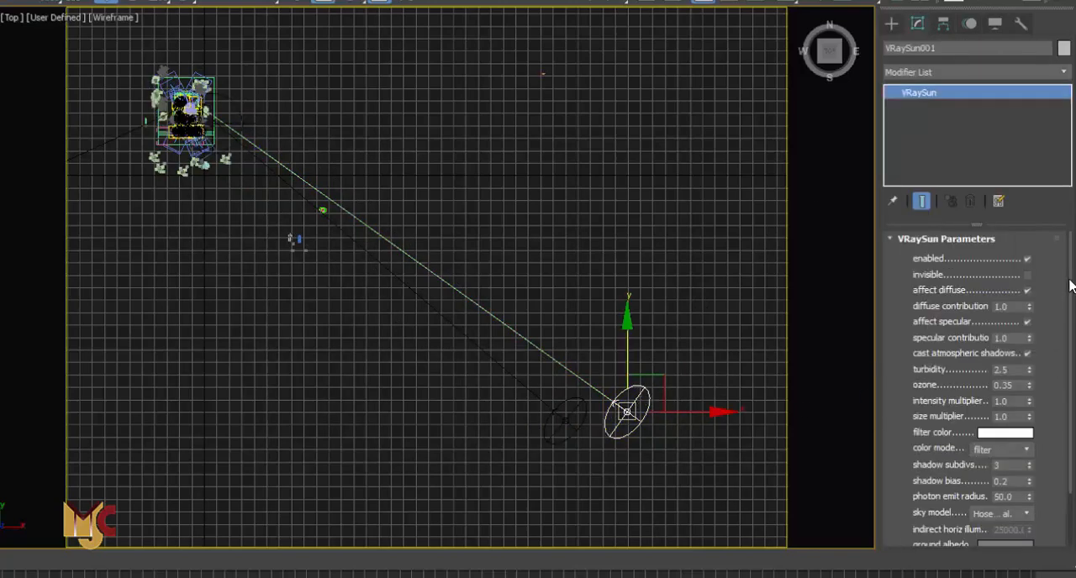
pyautogui.moveTo(1070, 283); pyautogui.dragTo(1074, 374)
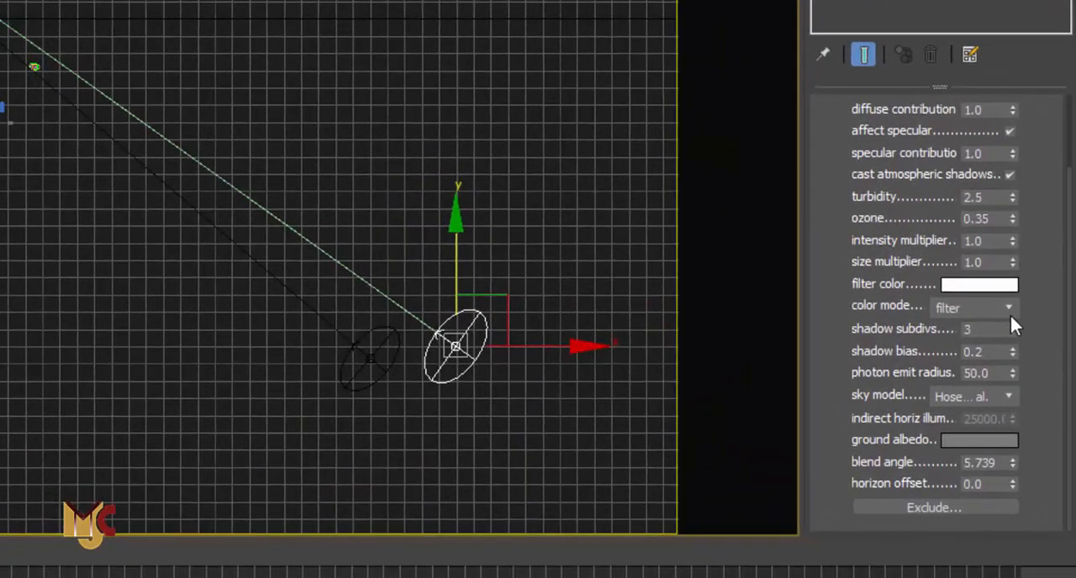
pyautogui.doubleClick(991, 241)
pyautogui.click(989, 266)
pyautogui.rightClick(390, 70)
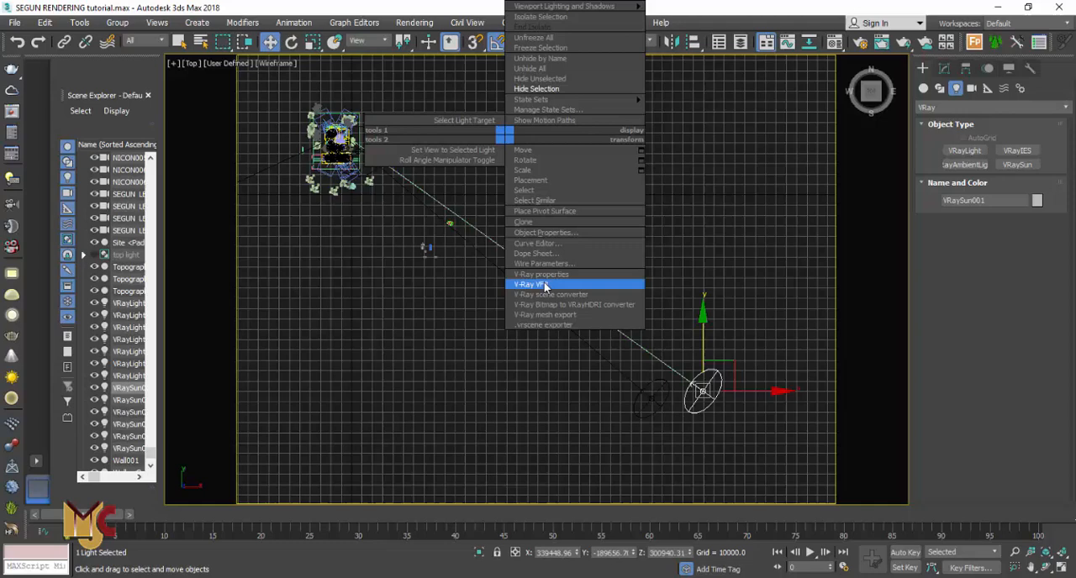
pyautogui.click(437, 249)
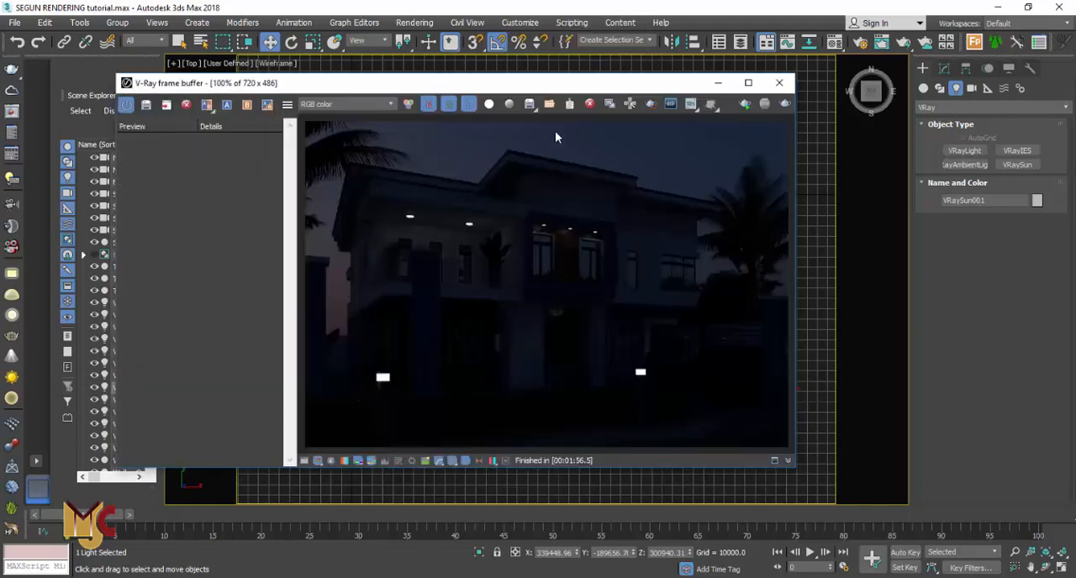
# Try re-rendering the last view from the frame buffer, then cancel the render
pyautogui.click(649, 104)
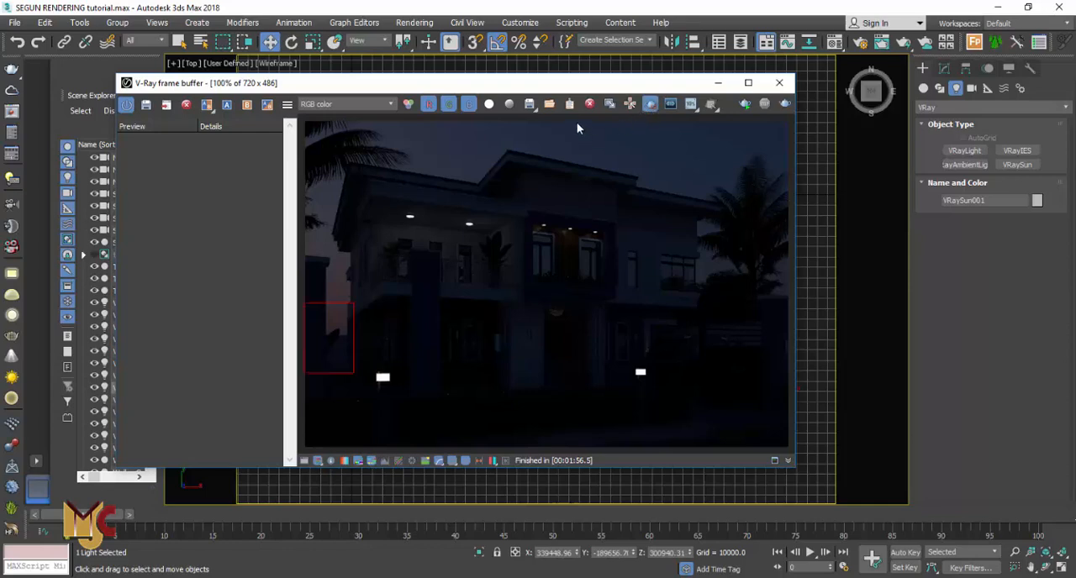
pyautogui.moveTo(575, 123); pyautogui.dragTo(612, 141)
pyautogui.click(651, 105)
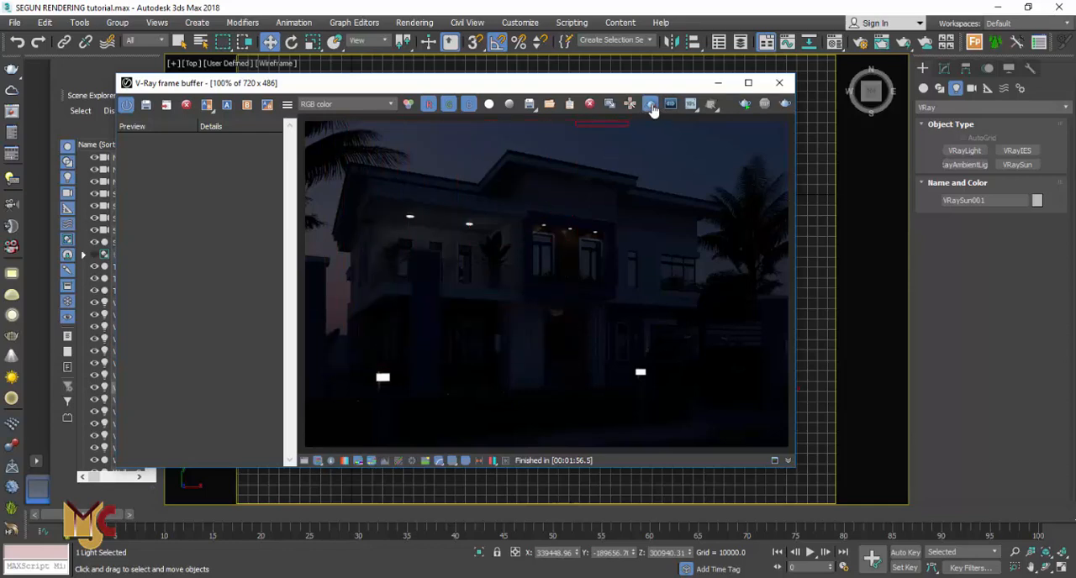
pyautogui.click(784, 103)
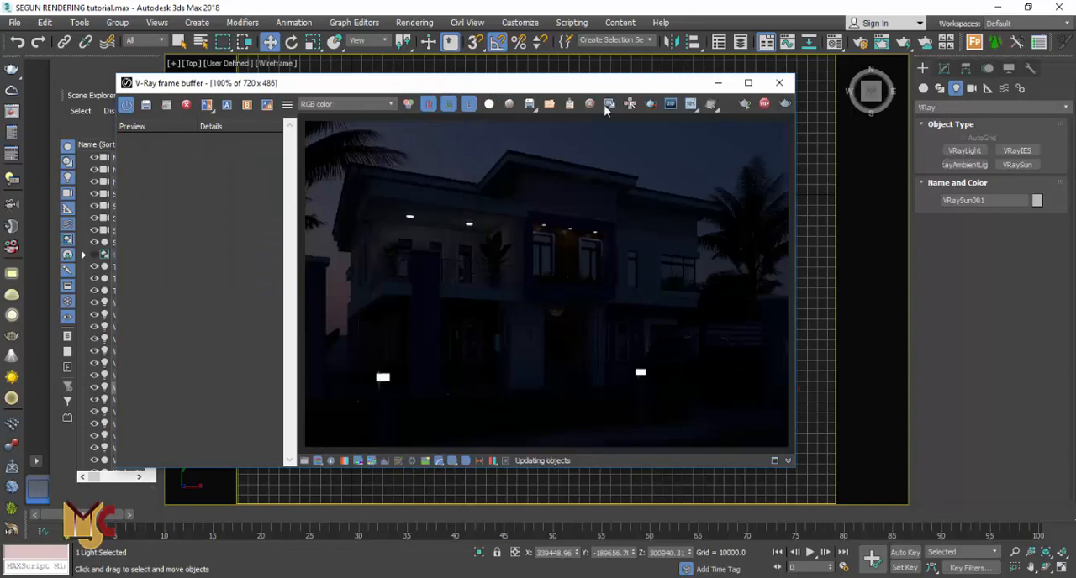
pyautogui.moveTo(532, 84); pyautogui.dragTo(519, 142)
pyautogui.click(400, 109)
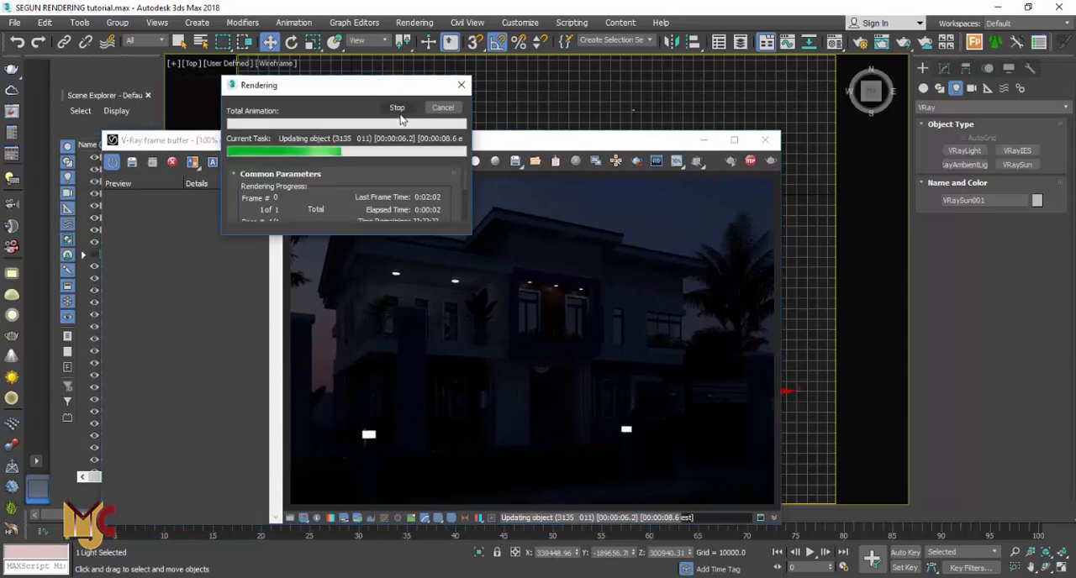
pyautogui.click(453, 109)
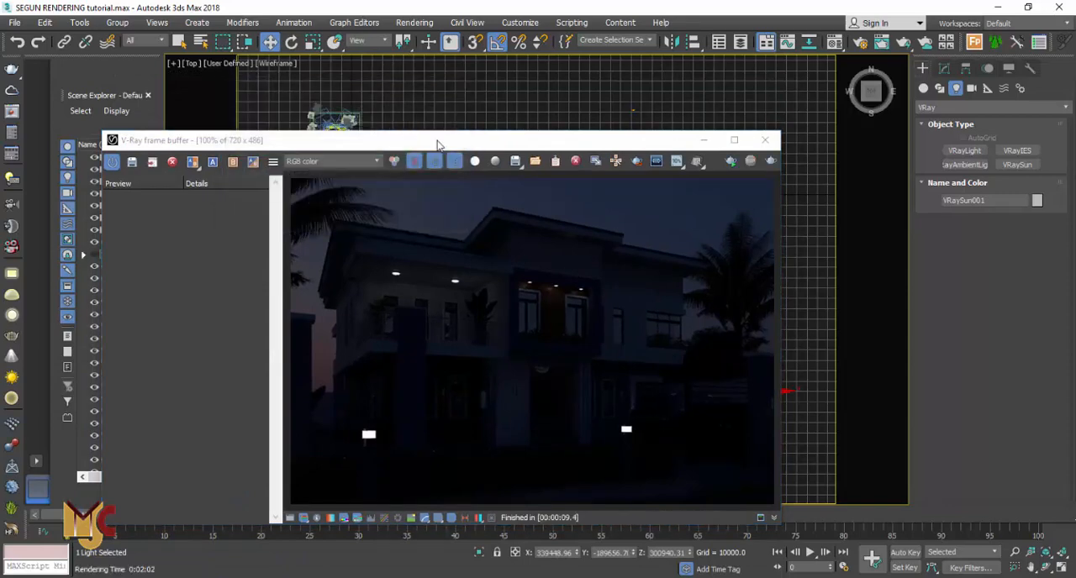
# Close the V-Ray messages window, zoom into the top view and select the dome light VRayLight001 to view its parameters
pyautogui.moveTo(437, 140); pyautogui.dragTo(404, 294)
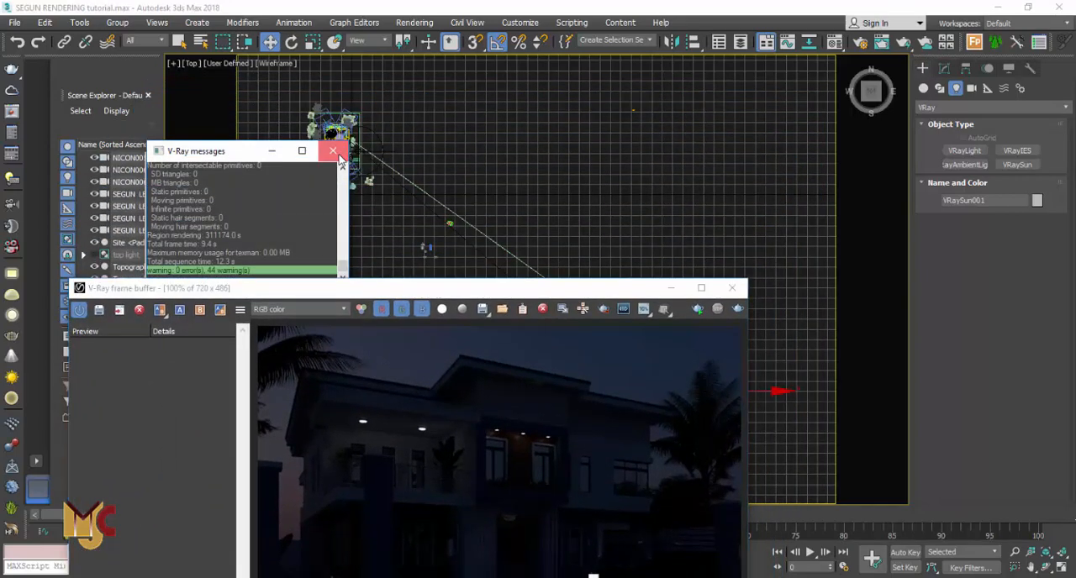
pyautogui.click(333, 150)
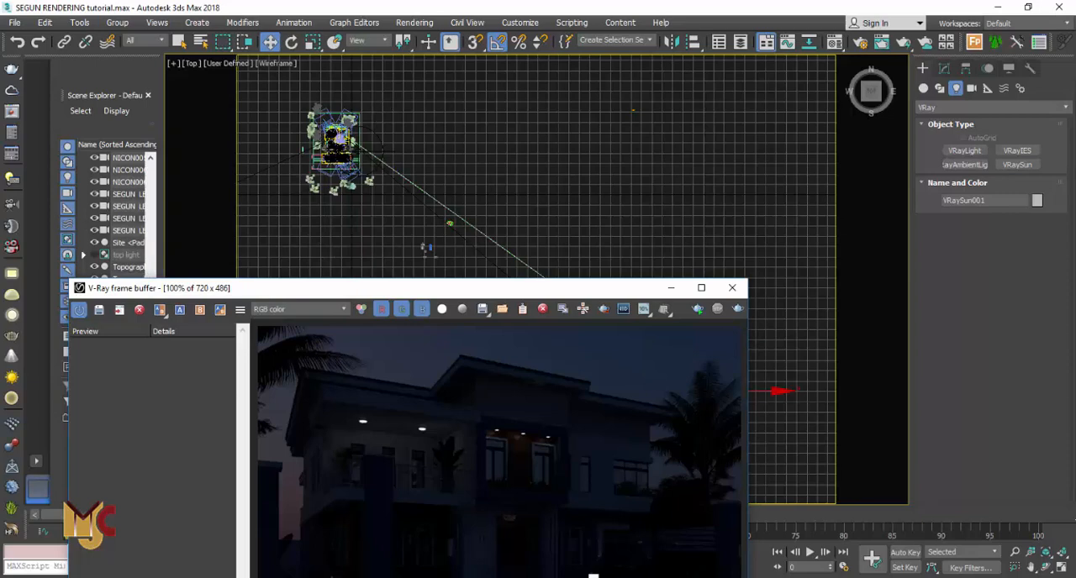
pyautogui.scroll(5, 330, 151)
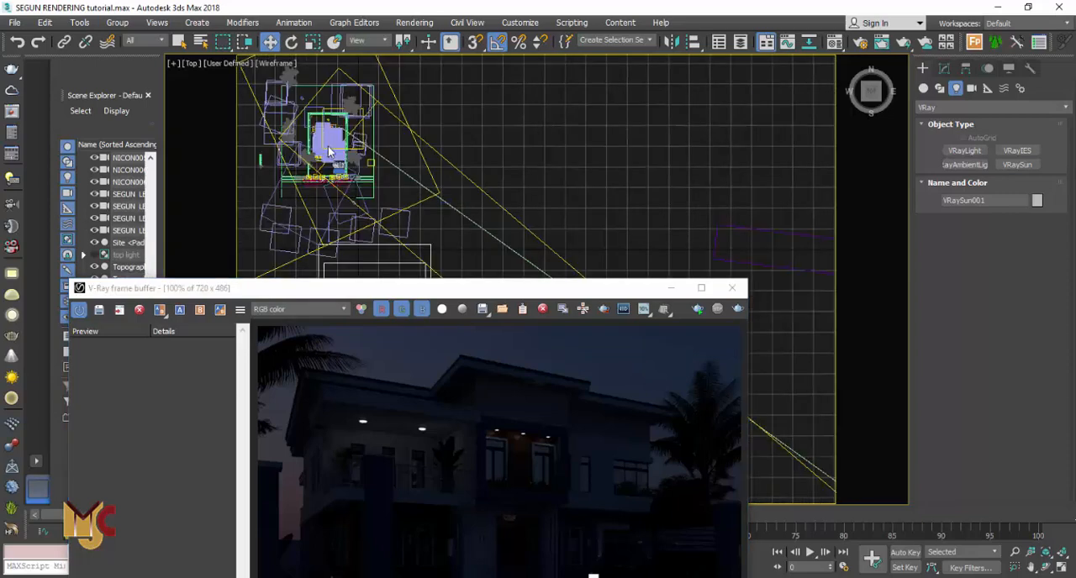
pyautogui.scroll(5, 333, 163)
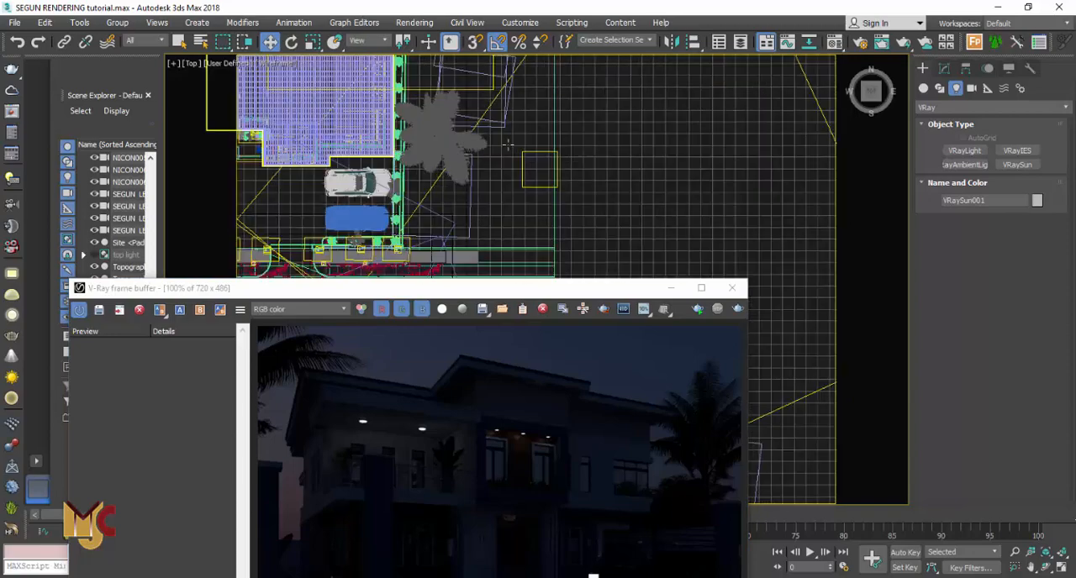
pyautogui.scroll(4, 636, 149)
pyautogui.scroll(-4, 636, 149)
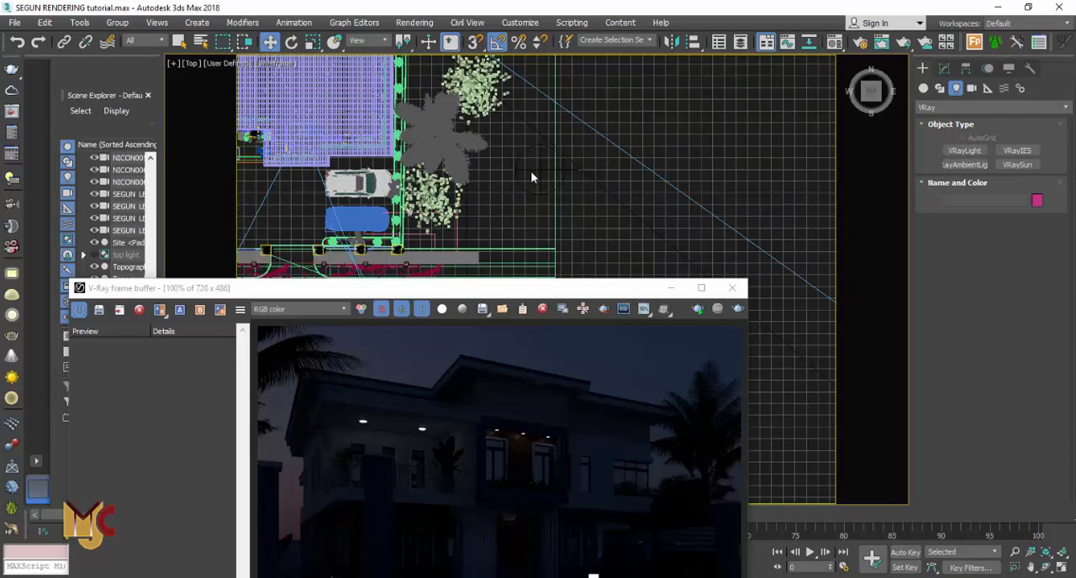
pyautogui.scroll(5, 538, 178)
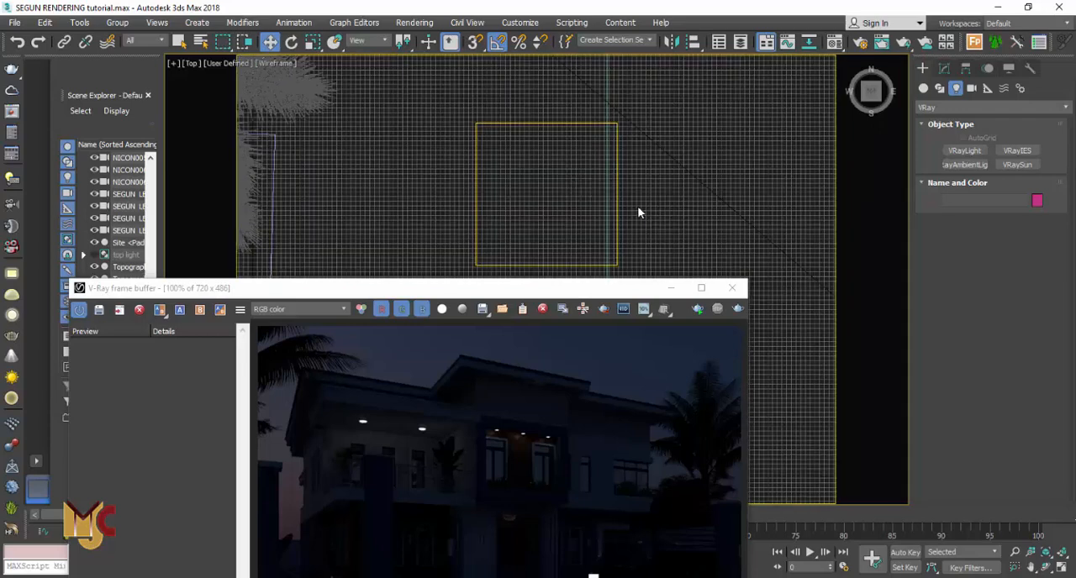
pyautogui.click(545, 194)
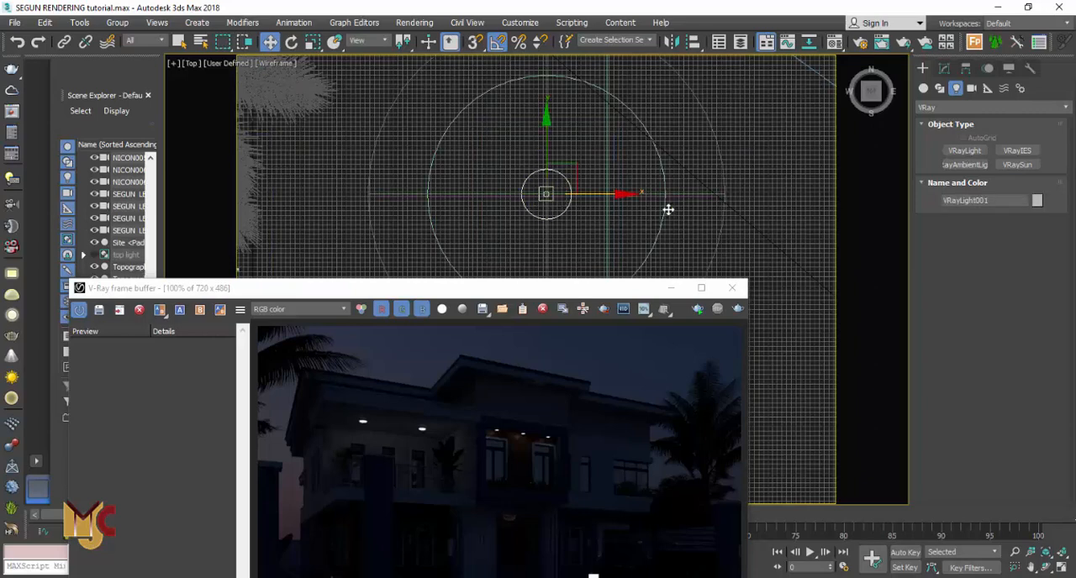
pyautogui.click(944, 69)
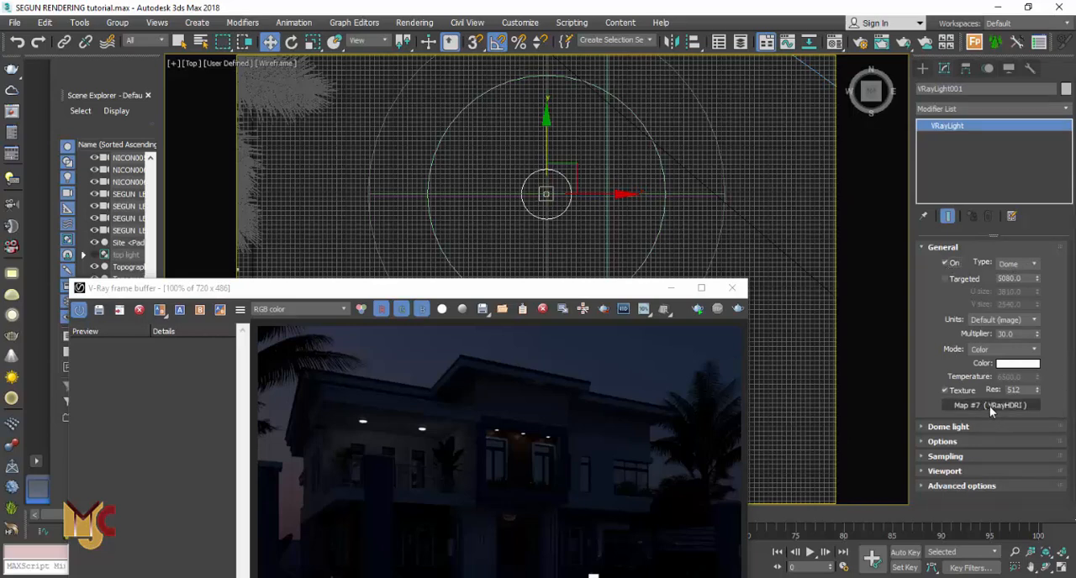
# Open the Environment and Effects dialog to check the environment map, then close it
pyautogui.click(411, 25)
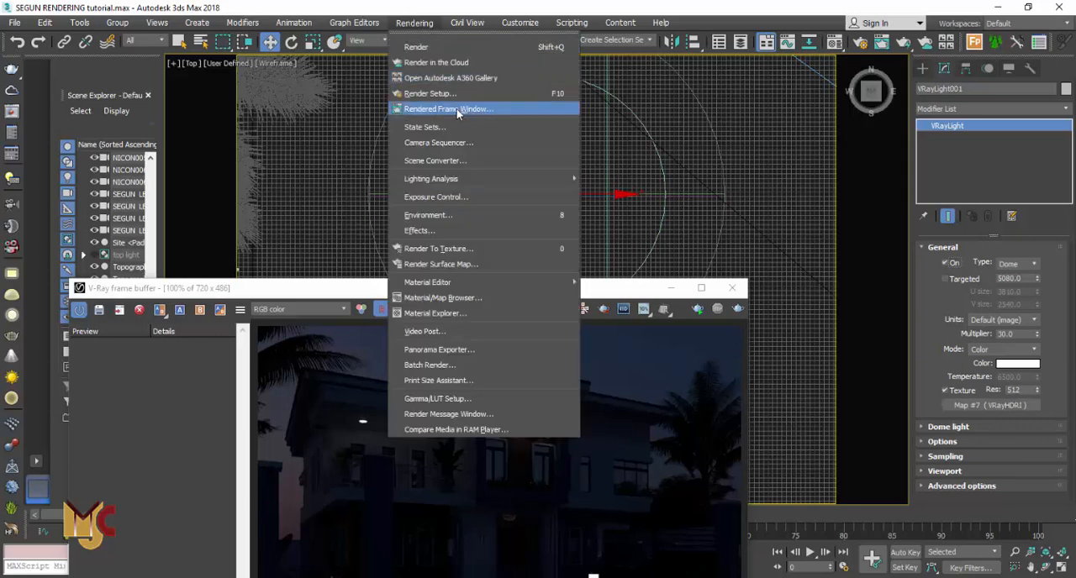
pyautogui.click(444, 215)
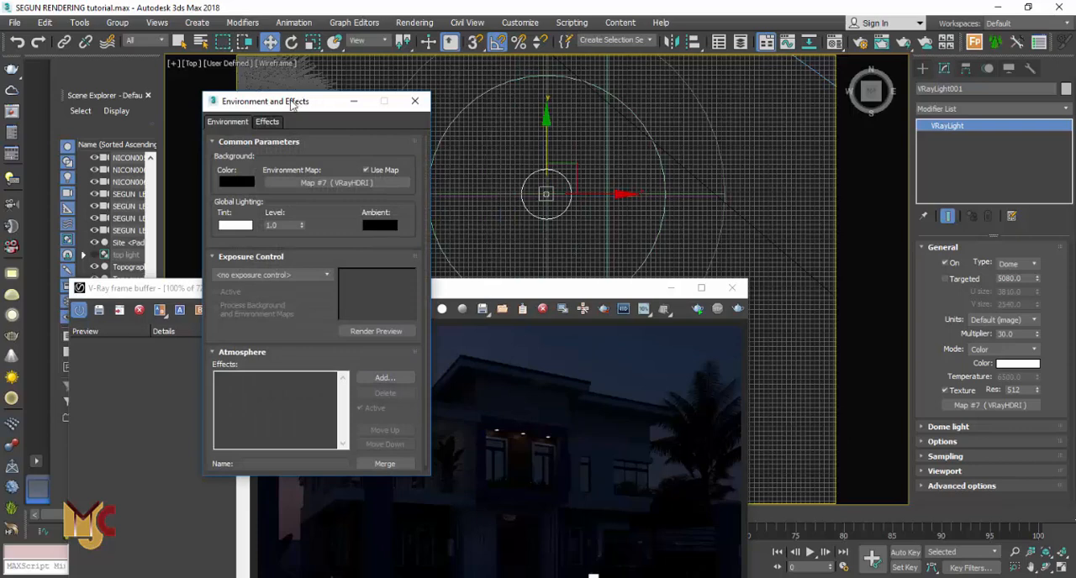
pyautogui.moveTo(296, 101); pyautogui.dragTo(317, 70)
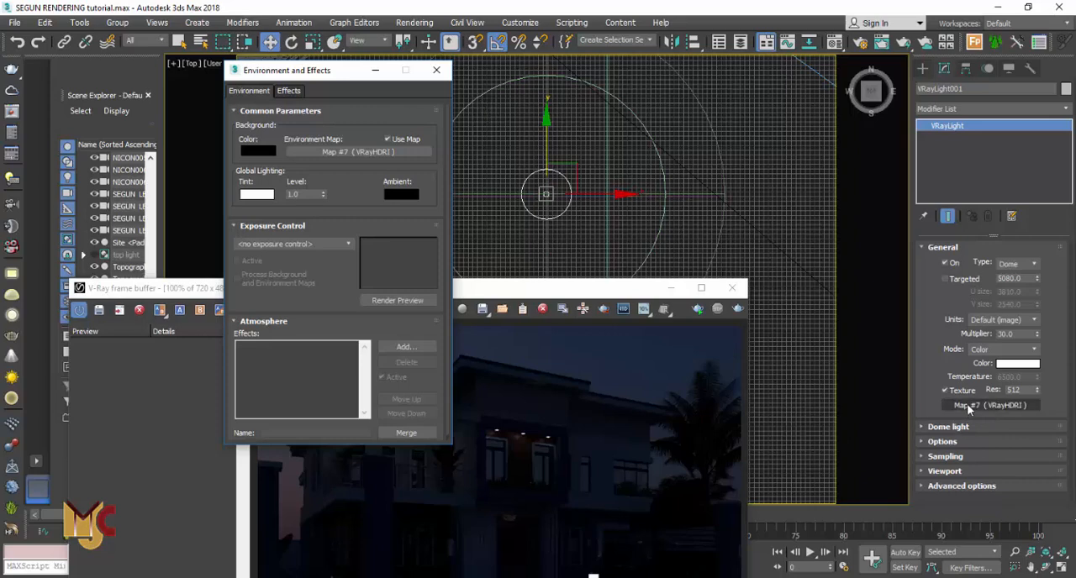
pyautogui.click(436, 70)
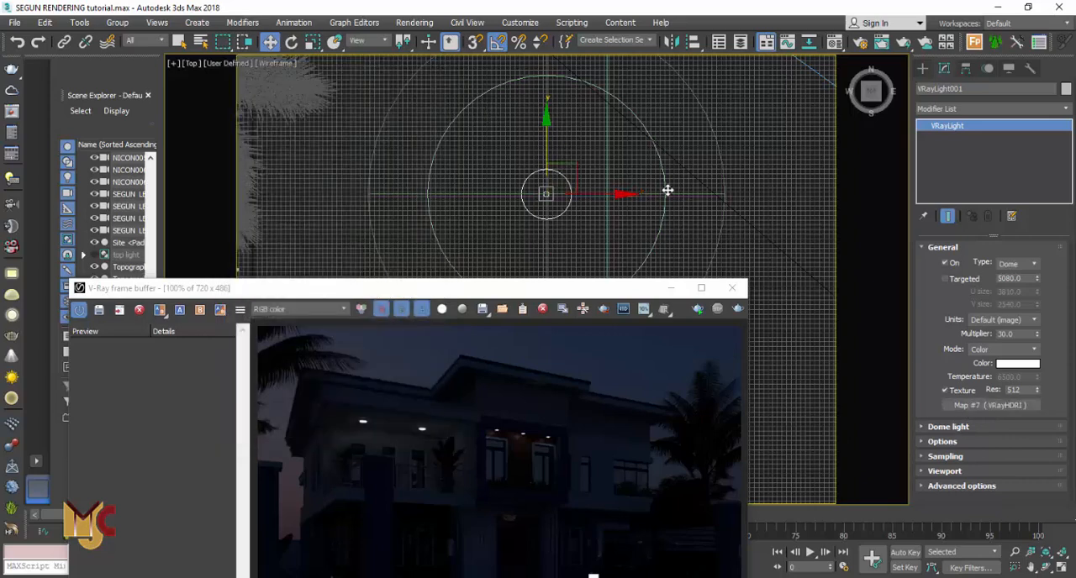
# Minimize the frame buffer, switch to the SEGUN LEFT camera view in shaded mode and render it
pyautogui.moveTo(505, 291); pyautogui.dragTo(519, 110)
pyautogui.click(685, 109)
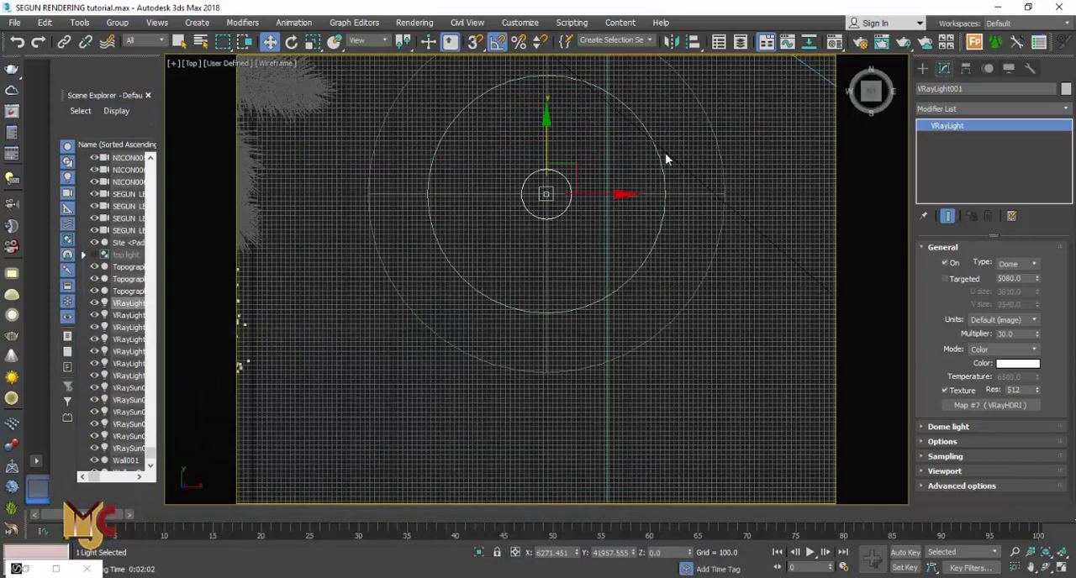
pyautogui.click(432, 238)
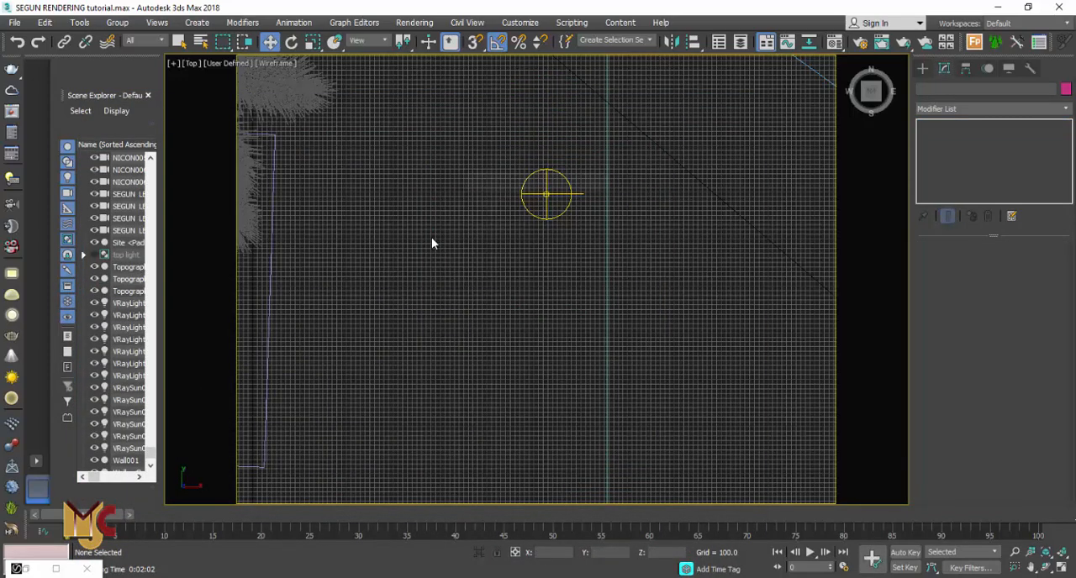
pyautogui.press('c')
pyautogui.doubleClick(496, 226)
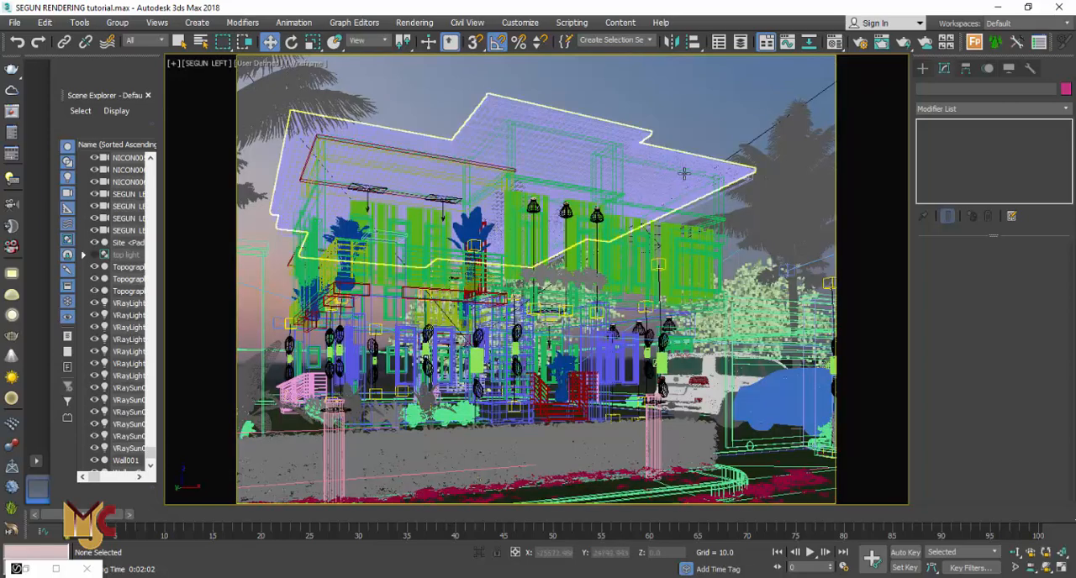
pyautogui.press('F3')
pyautogui.hotkey('shift', 'q')
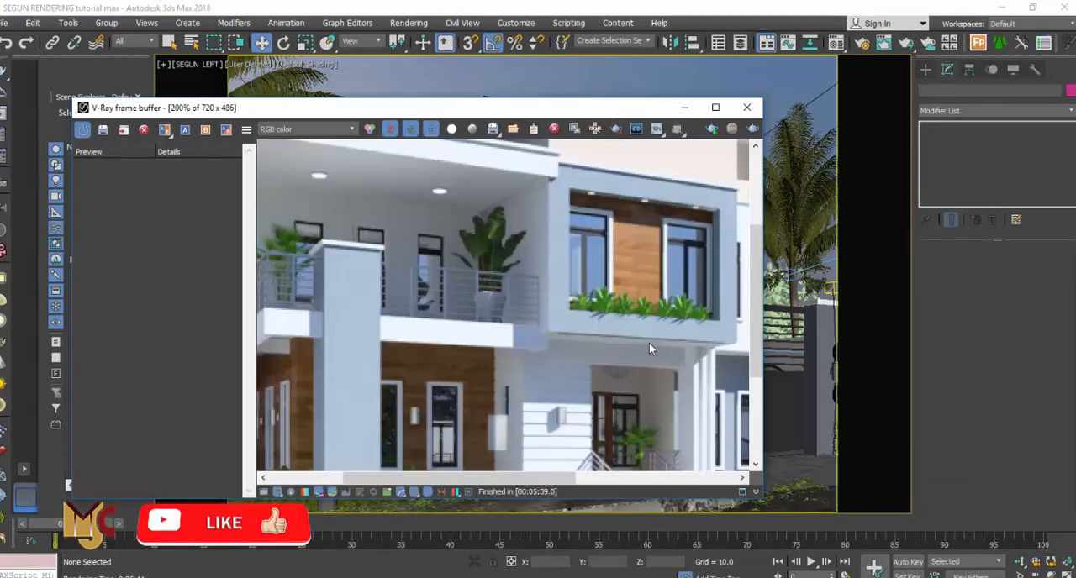
# Zoom in and out across the rendered image in the frame buffer to inspect its details
pyautogui.scroll(-3, 586, 313)
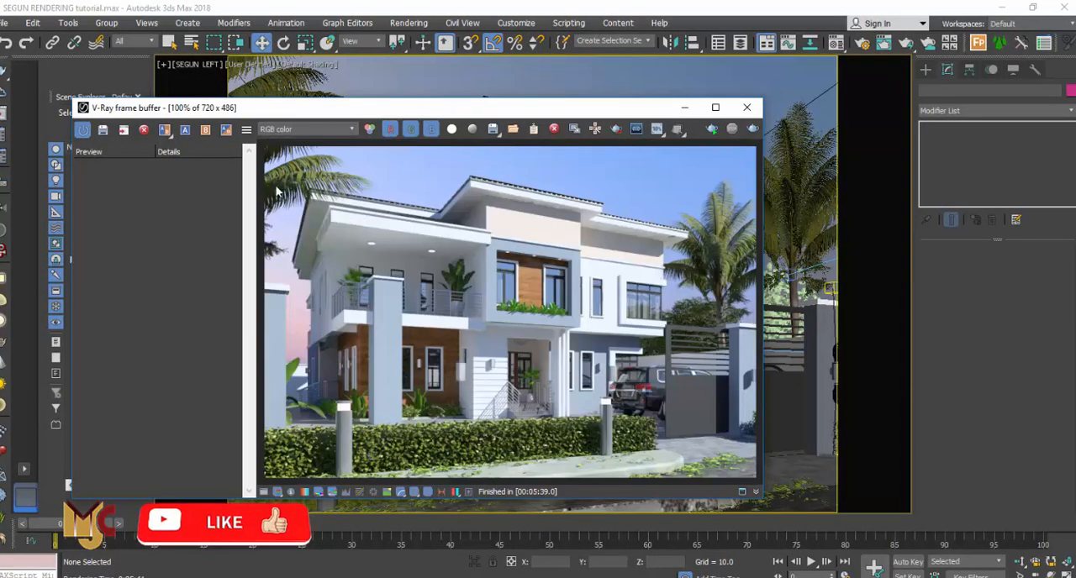
pyautogui.scroll(1, 298, 232)
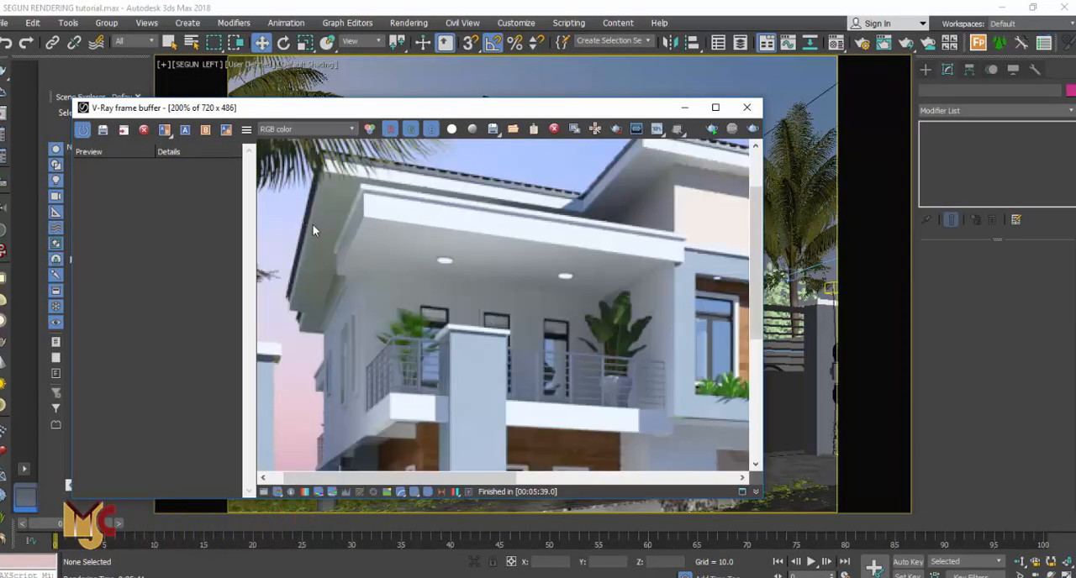
pyautogui.scroll(-1, 471, 281)
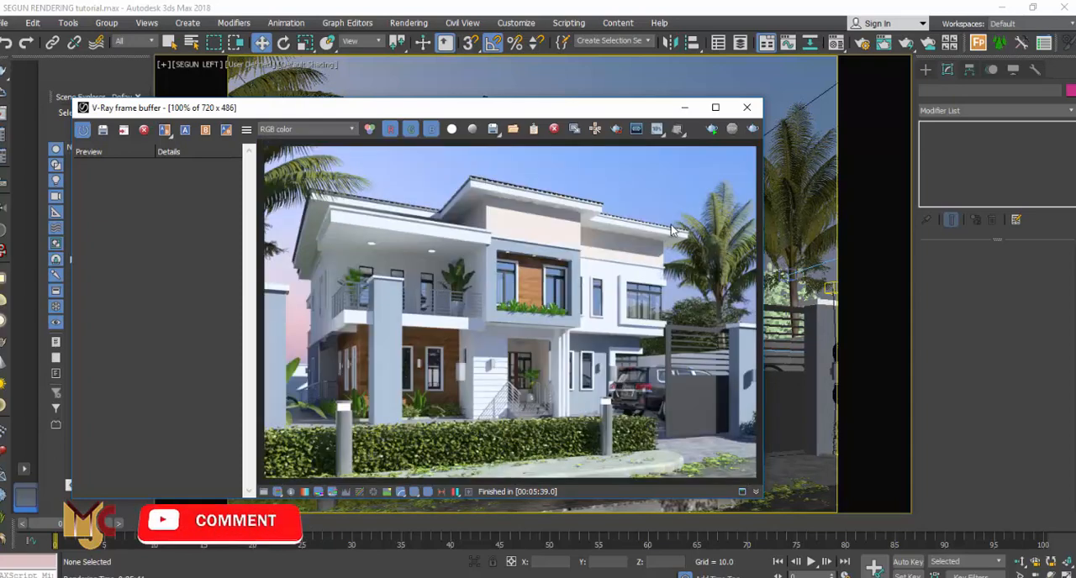
pyautogui.scroll(2, 670, 251)
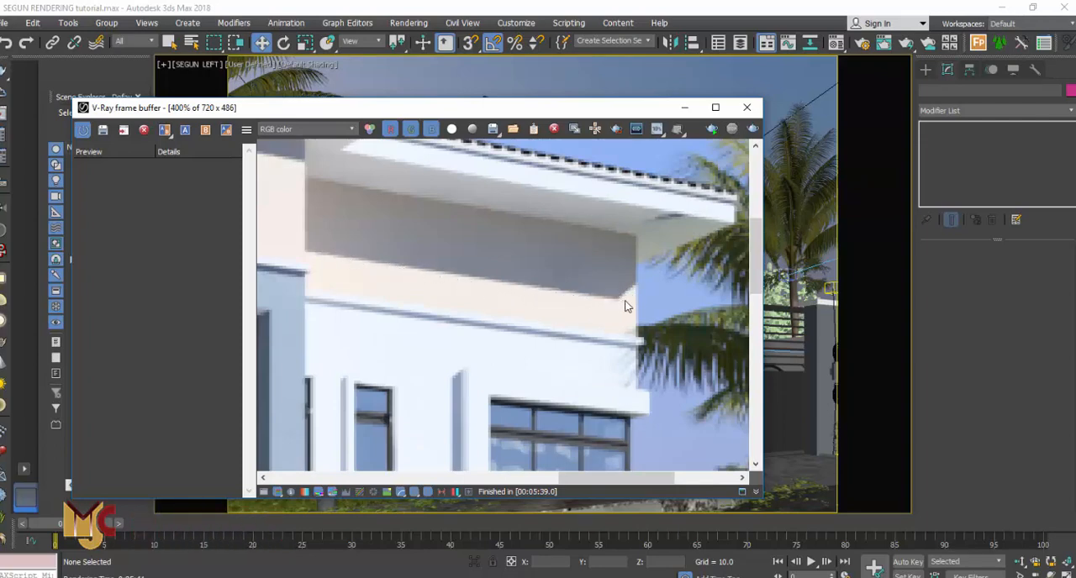
pyautogui.doubleClick(575, 300)
pyautogui.scroll(2, 579, 237)
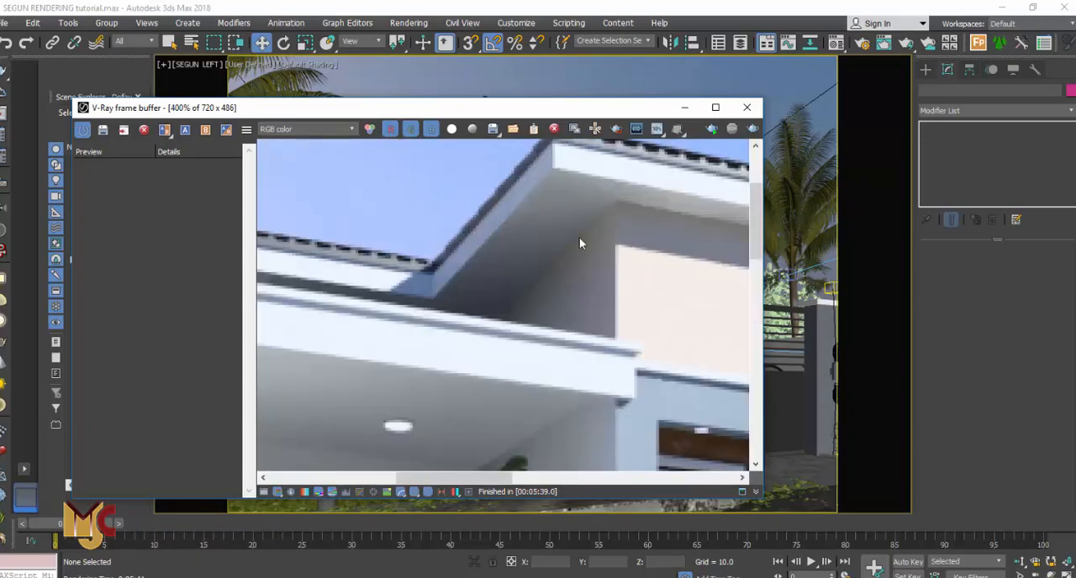
pyautogui.scroll(1, 634, 260)
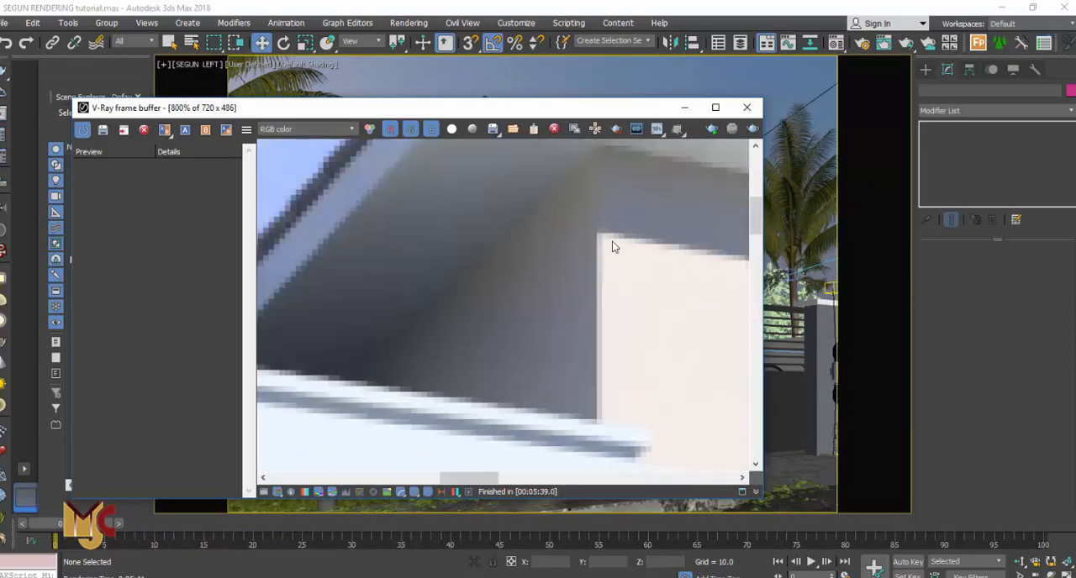
pyautogui.doubleClick(554, 229)
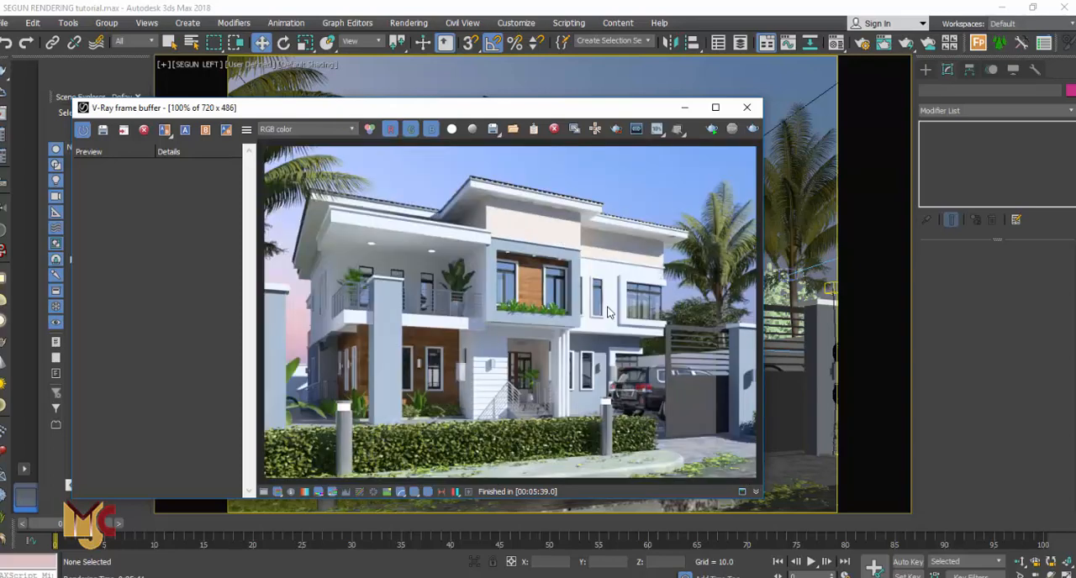
pyautogui.scroll(1, 611, 307)
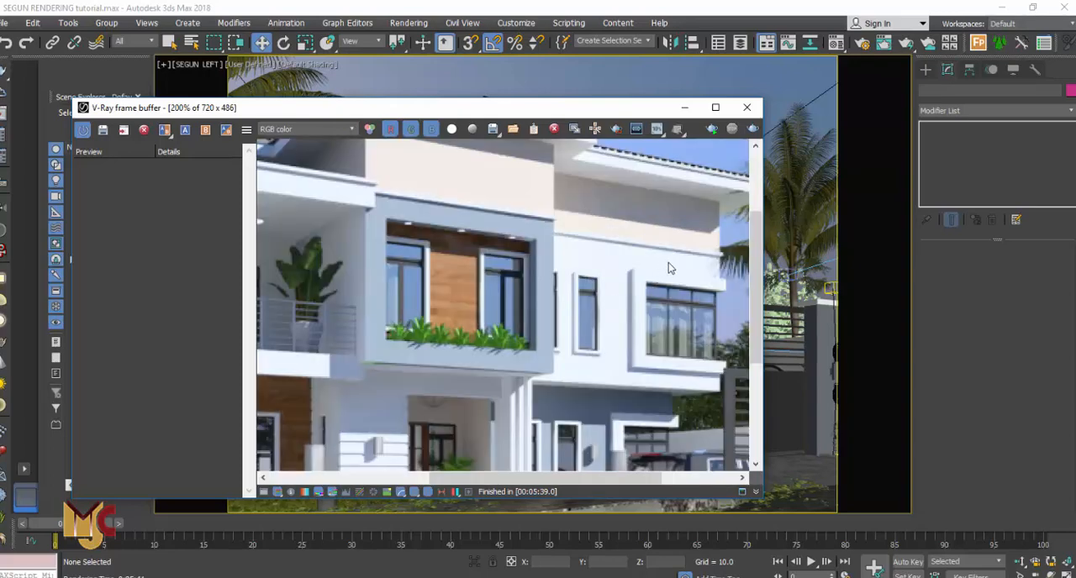
pyautogui.scroll(1, 695, 280)
pyautogui.scroll(-1, 706, 287)
pyautogui.scroll(-1, 706, 286)
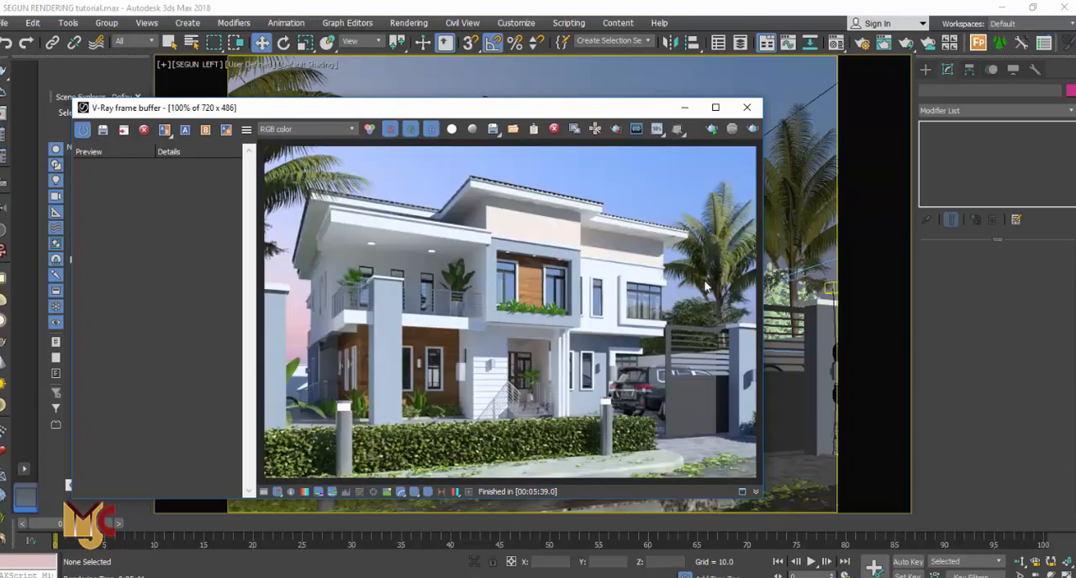
pyautogui.scroll(2, 505, 407)
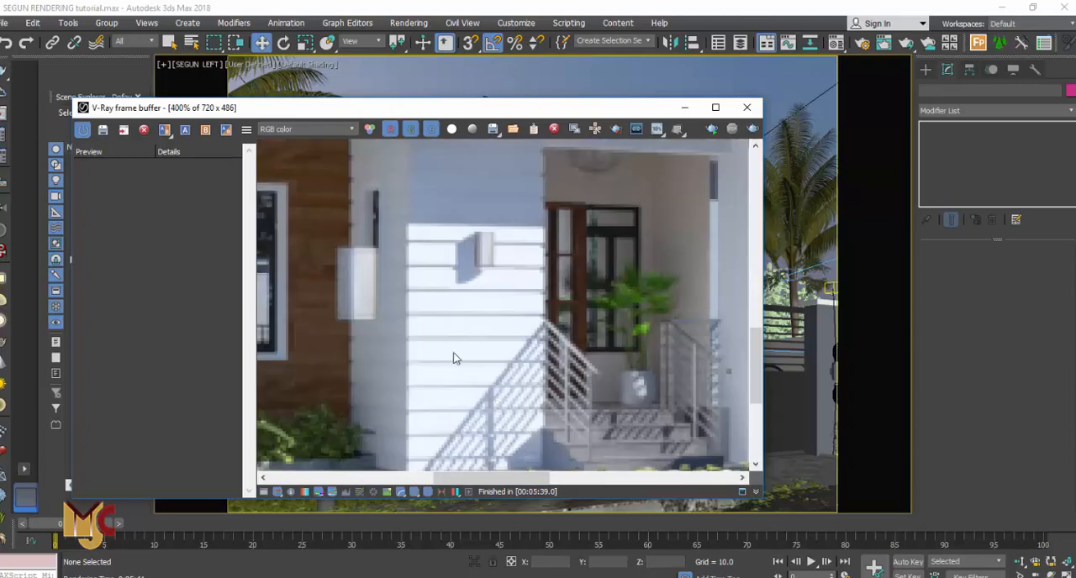
pyautogui.scroll(-2, 490, 345)
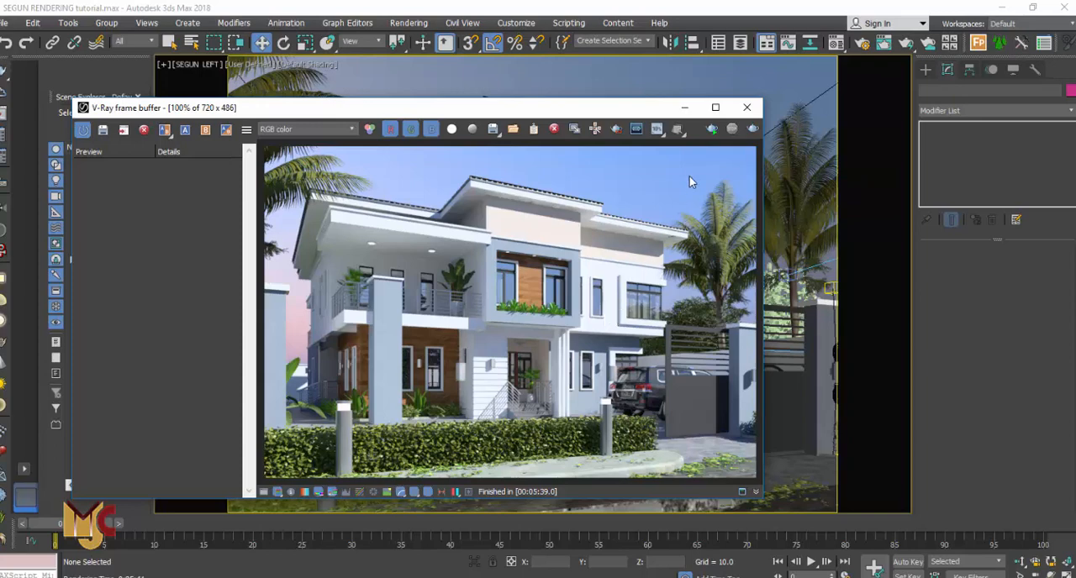
# Save the render to the frame buffer history and close the frame buffer
pyautogui.click(104, 131)
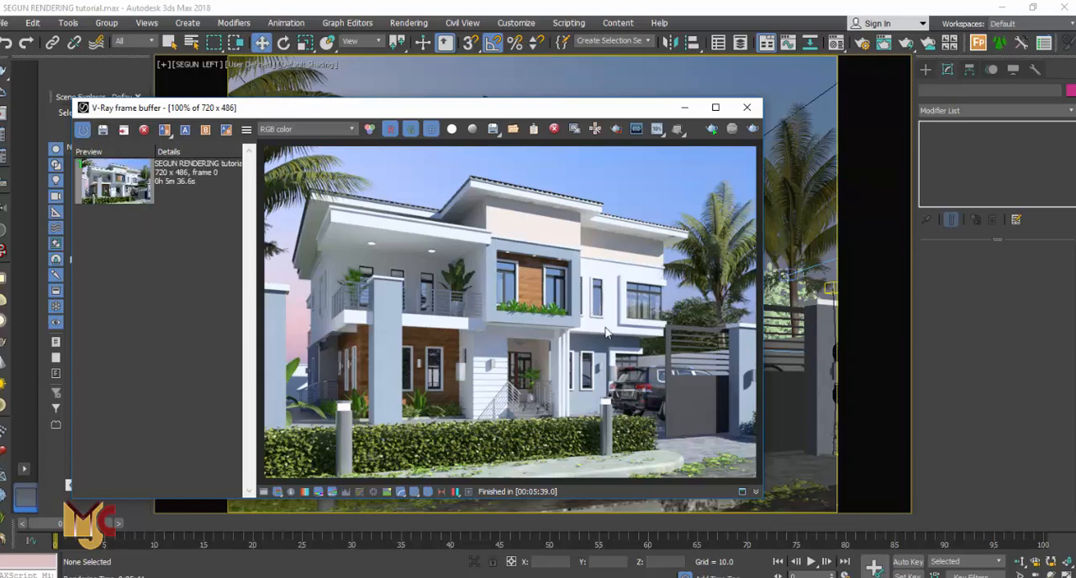
pyautogui.click(747, 107)
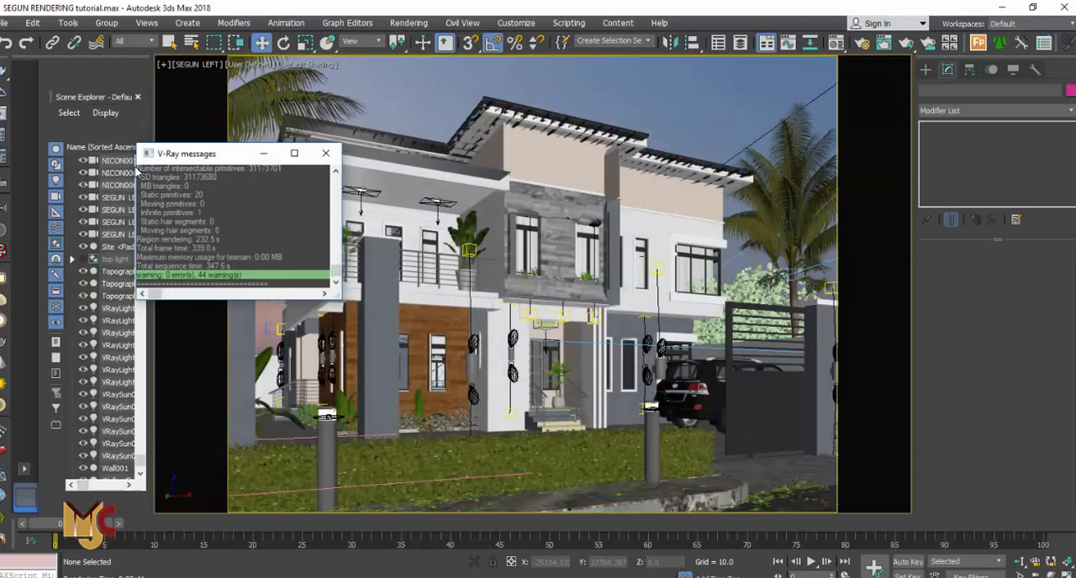
# Open the V-Ray Light Lister, select VRaySun001, and set its intensity multiplier to 0.7 and size multiplier to 2.5
pyautogui.click(4, 183)
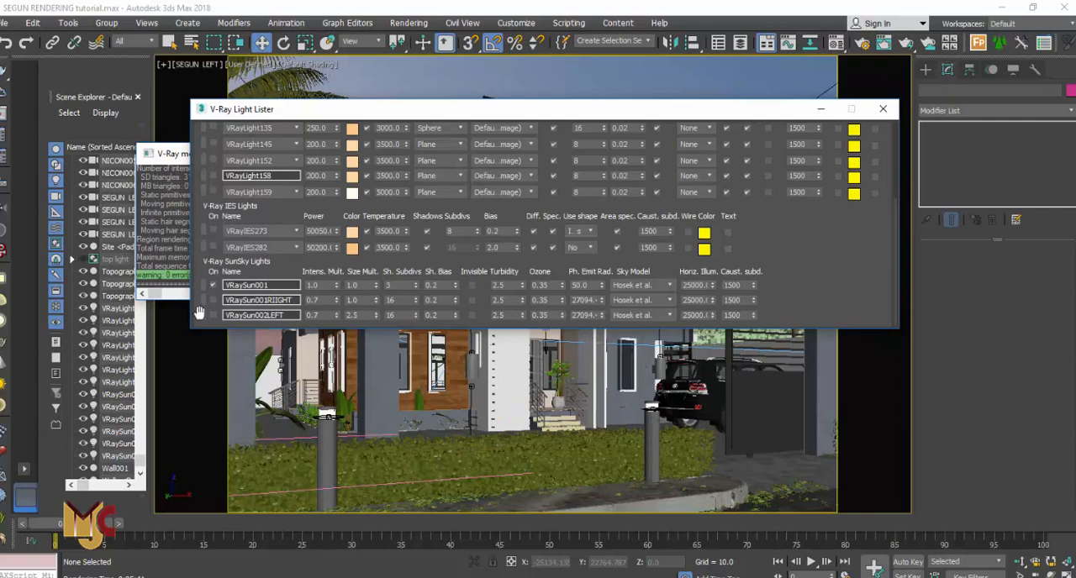
pyautogui.click(204, 286)
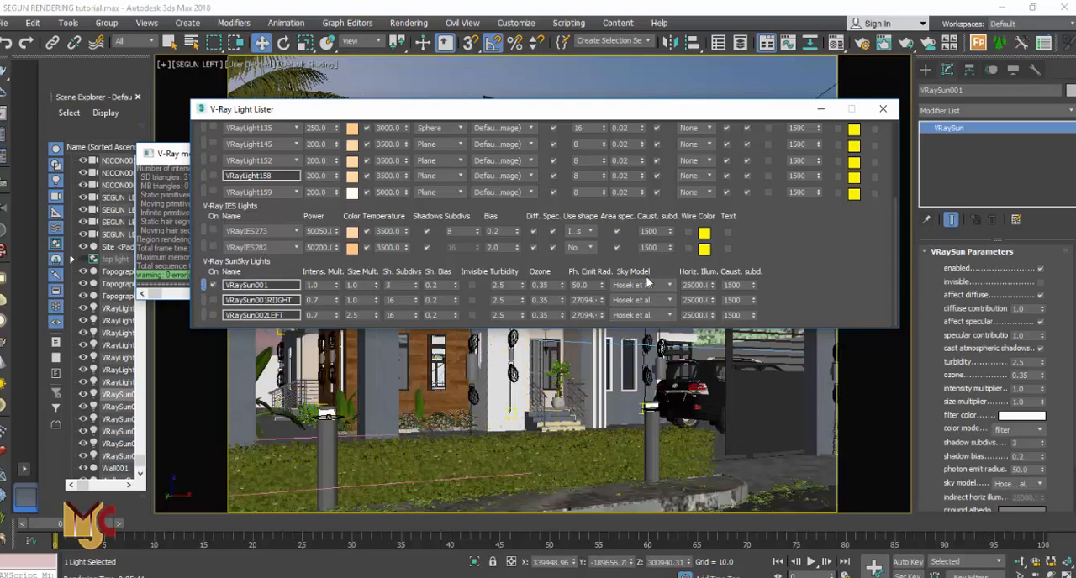
pyautogui.moveTo(1074, 269); pyautogui.dragTo(1074, 317)
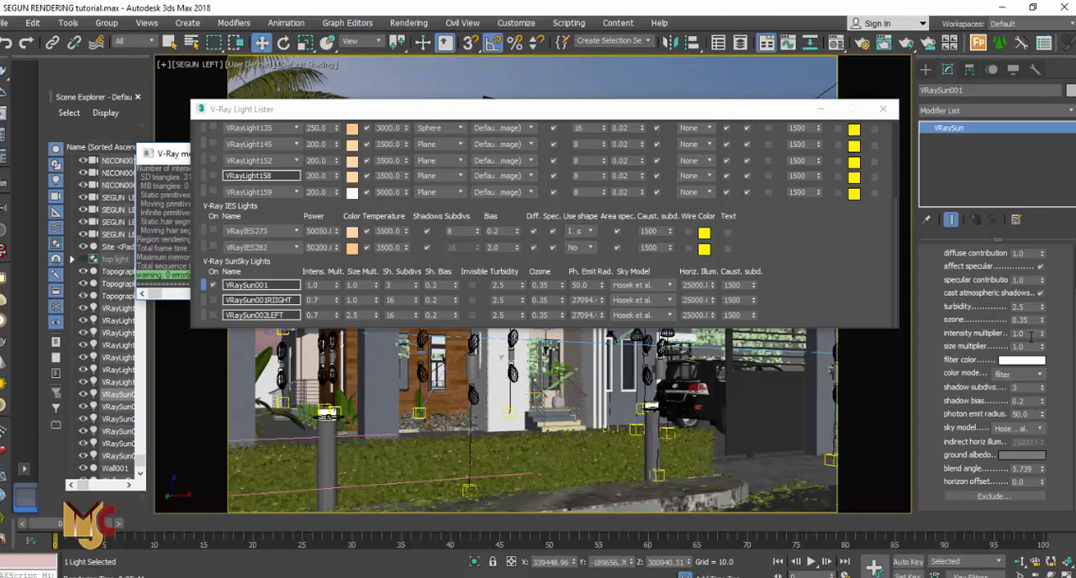
pyautogui.moveTo(1030, 334); pyautogui.dragTo(1003, 333)
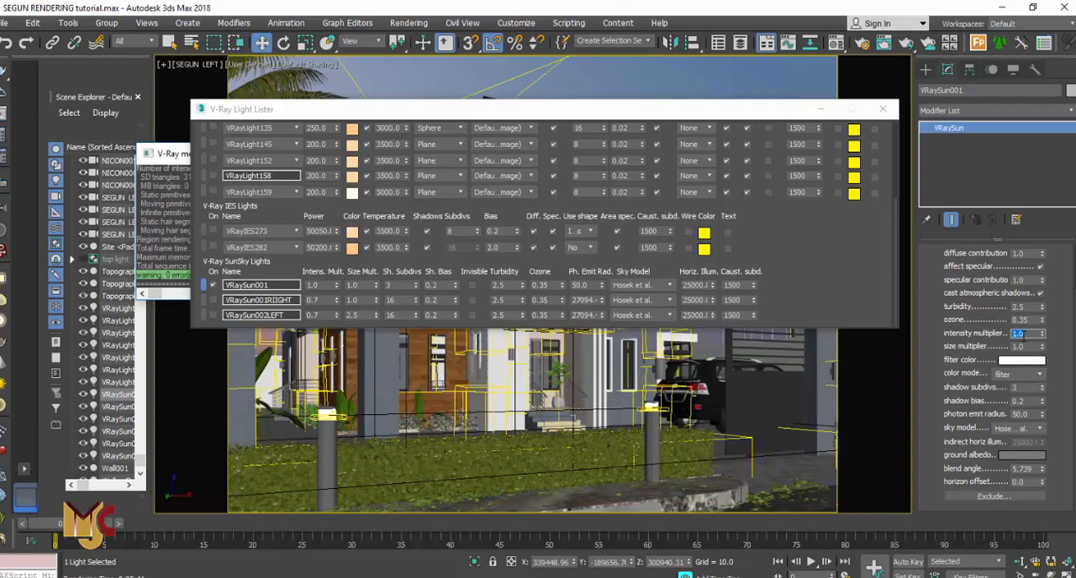
pyautogui.write('.7')
pyautogui.moveTo(1027, 346); pyautogui.dragTo(994, 349)
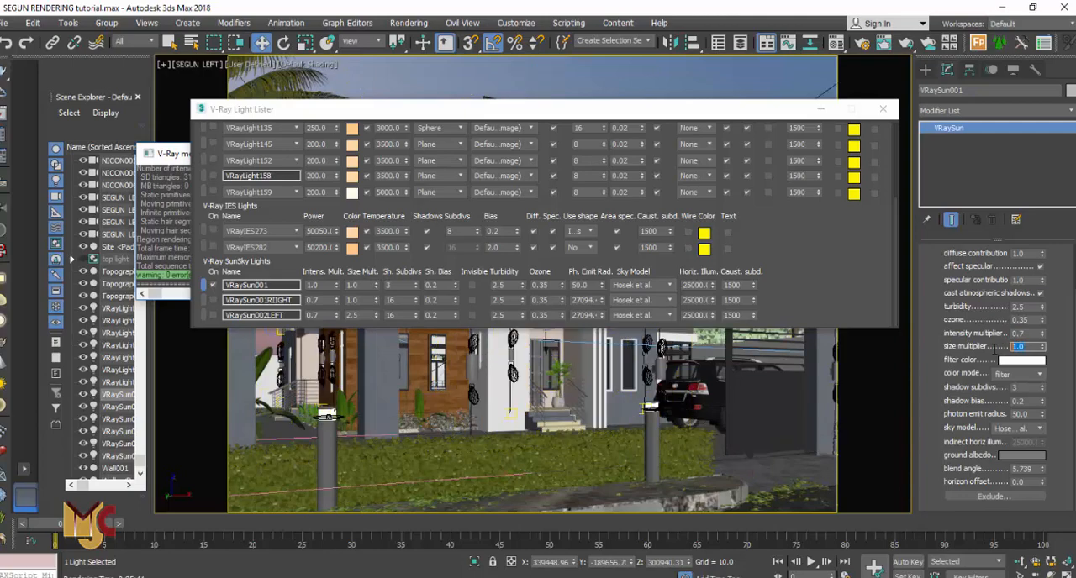
pyautogui.write('2.')
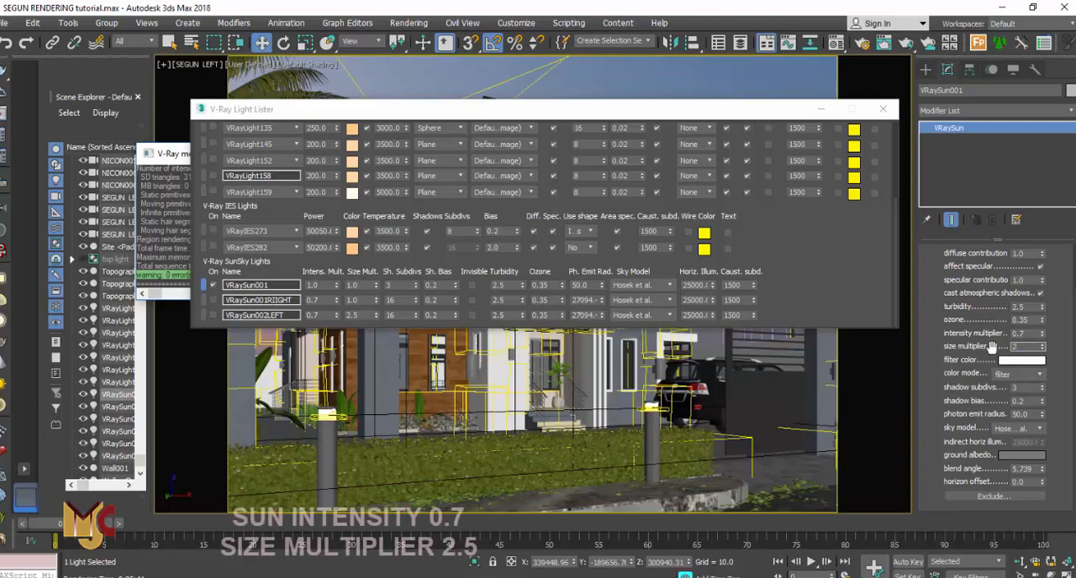
pyautogui.write('5')
pyautogui.press('Return')
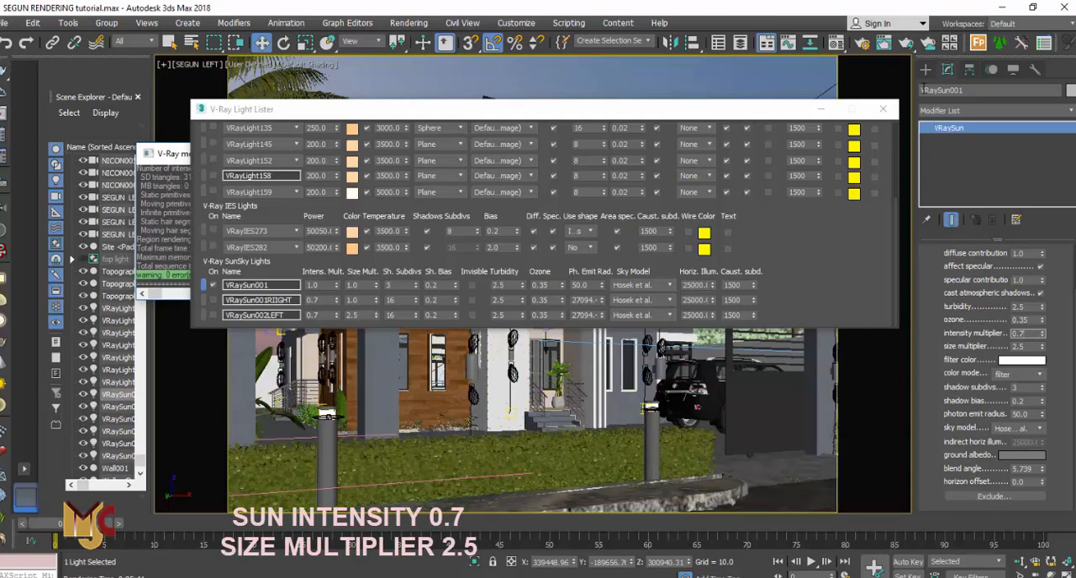
# Close the Light Lister and open the V-Ray frame buffer from the viewport's quad menu
pyautogui.click(924, 70)
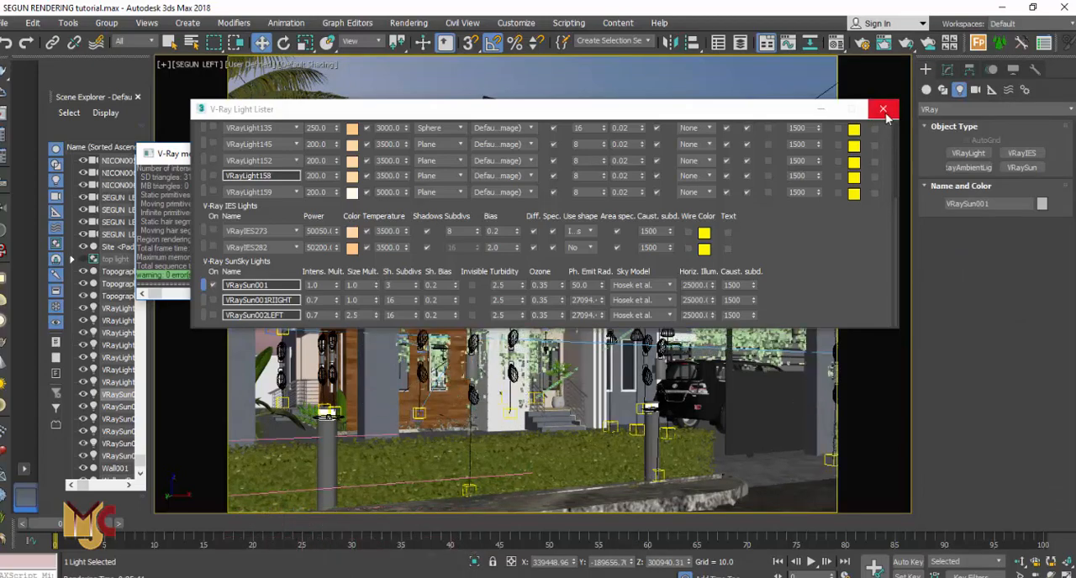
pyautogui.click(884, 110)
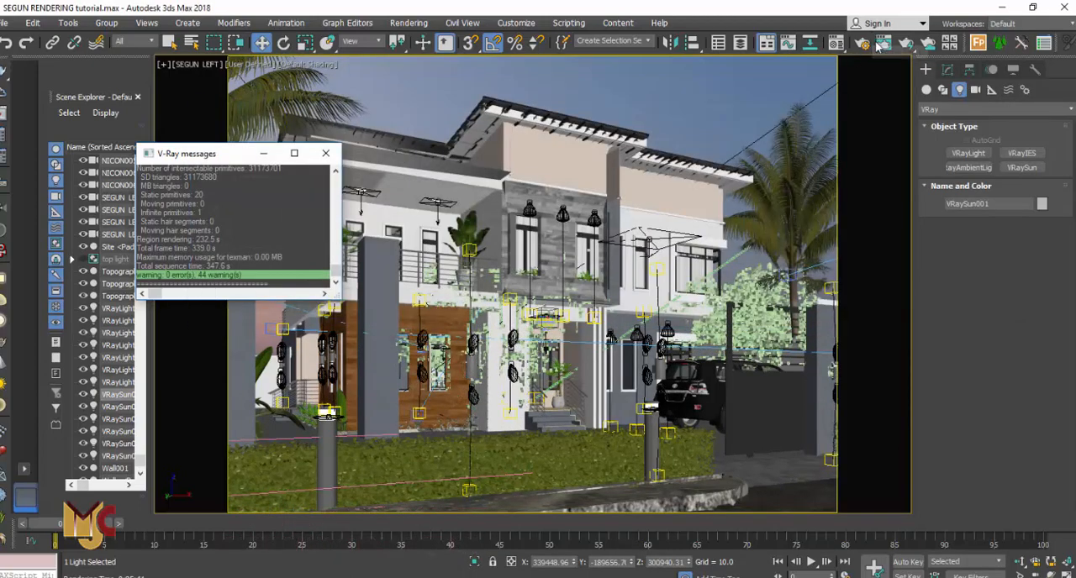
pyautogui.rightClick(704, 204)
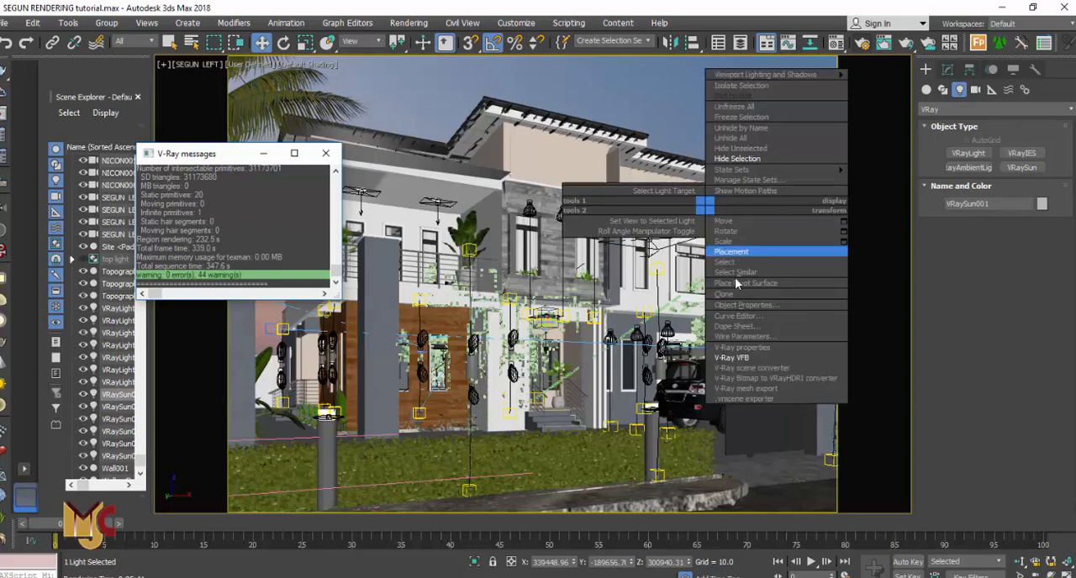
pyautogui.click(728, 359)
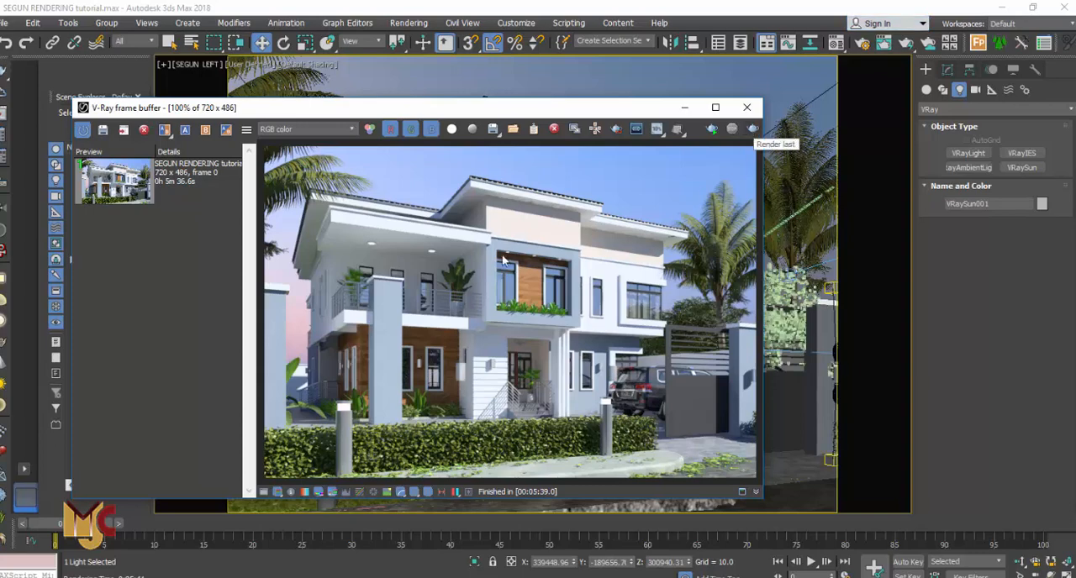
# Zoom in and out across the previous render in the frame buffer to inspect the lighting
pyautogui.scroll(3, 358, 250)
pyautogui.scroll(-1, 608, 289)
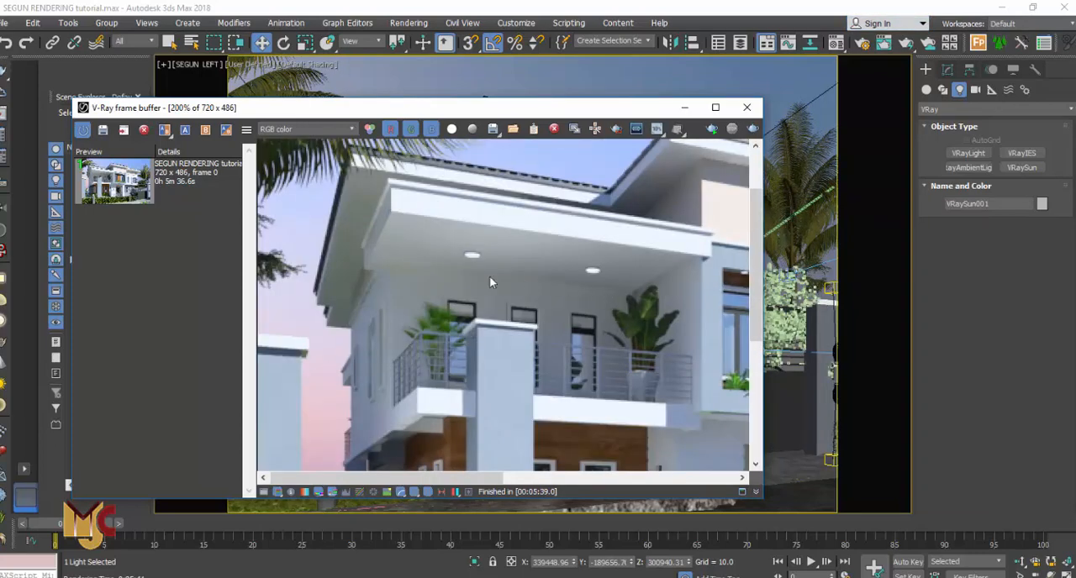
pyautogui.scroll(-1, 491, 282)
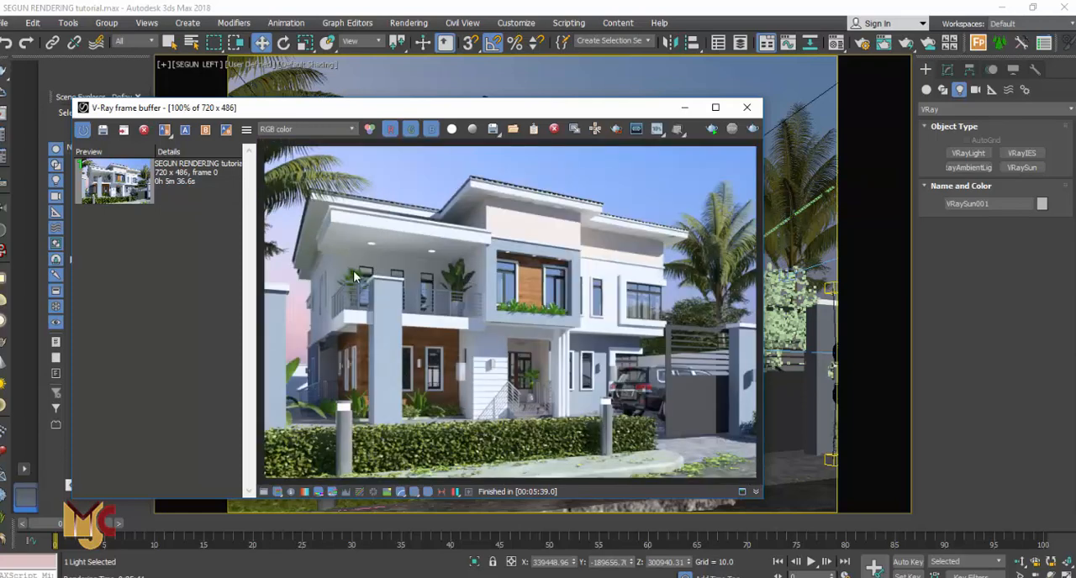
pyautogui.scroll(1, 354, 275)
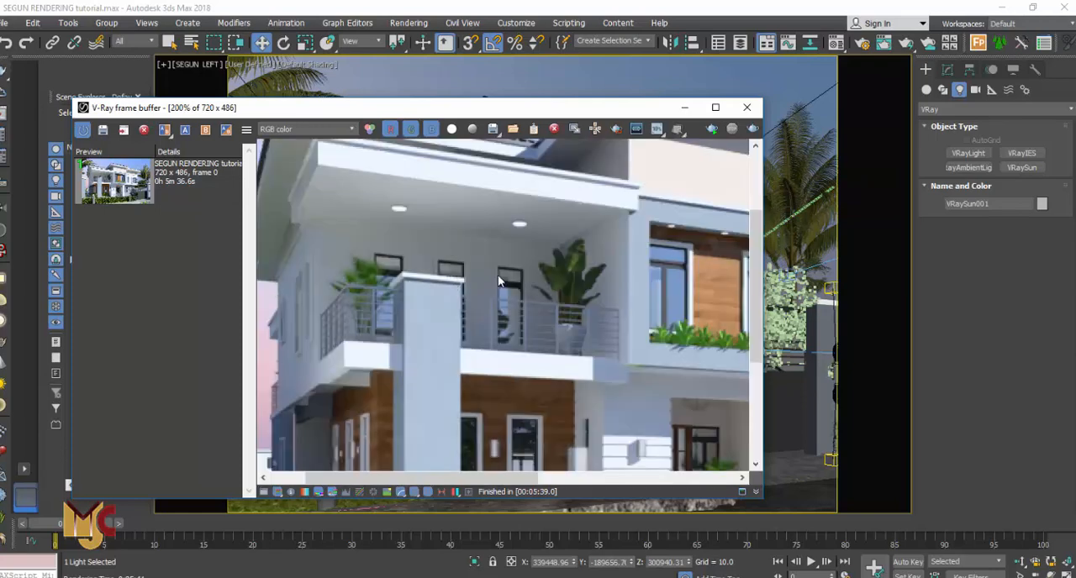
pyautogui.scroll(-1, 497, 274)
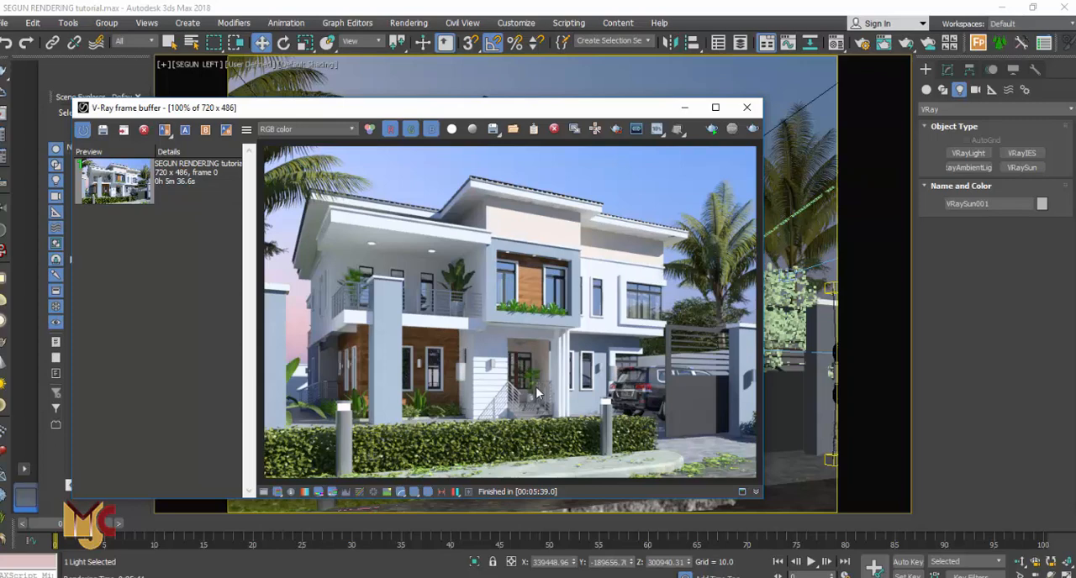
pyautogui.scroll(2, 535, 387)
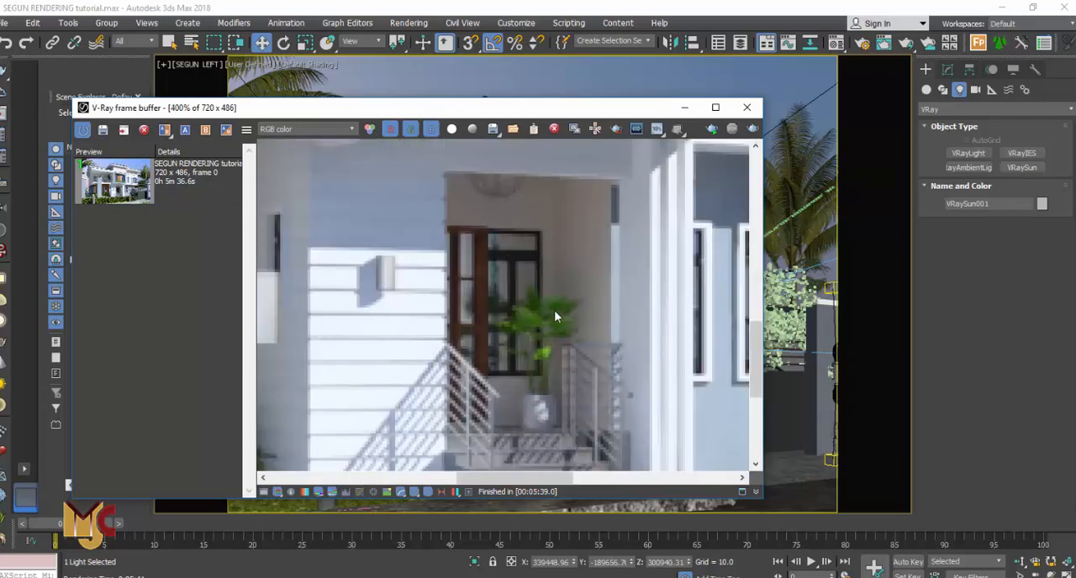
pyautogui.scroll(-1, 561, 267)
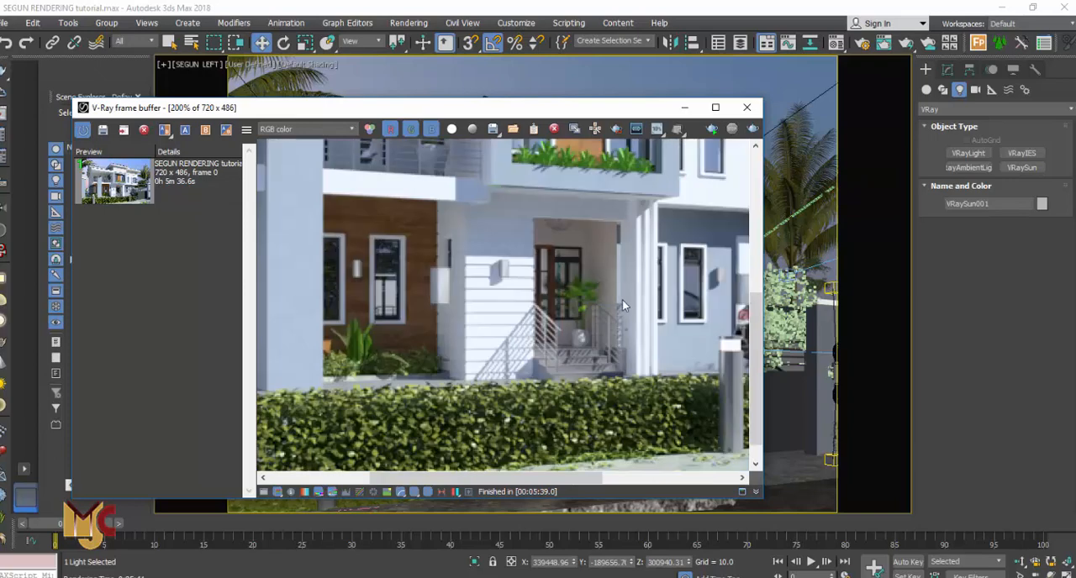
pyautogui.scroll(-1, 580, 233)
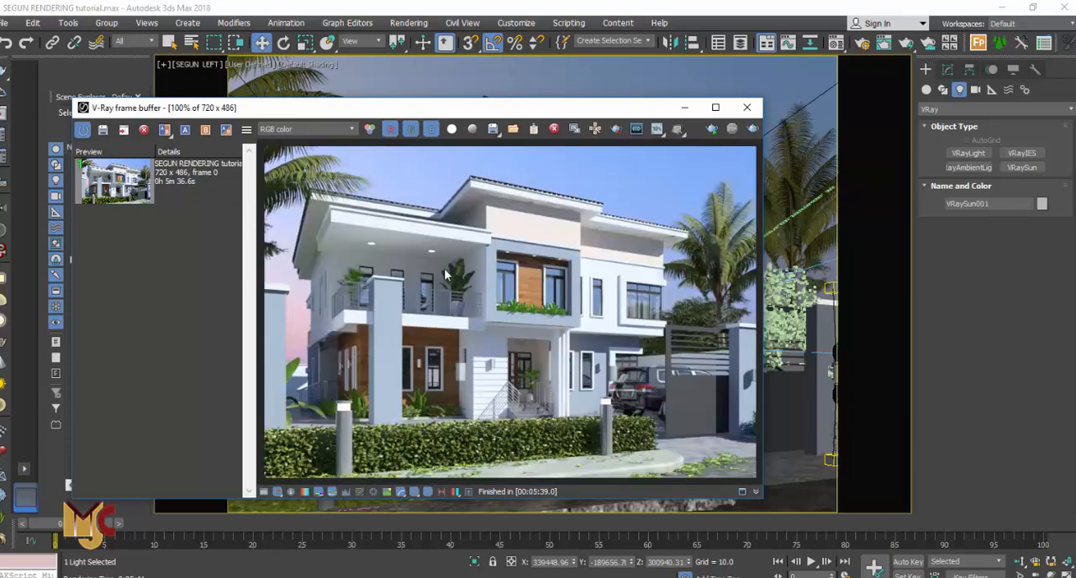
pyautogui.scroll(1, 331, 270)
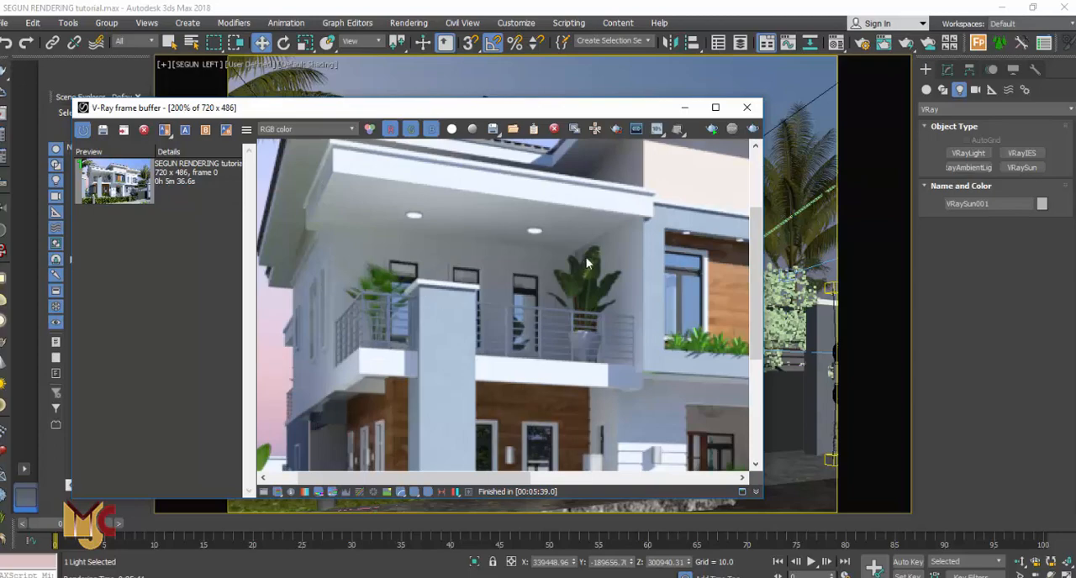
pyautogui.scroll(-2, 492, 298)
pyautogui.scroll(1, 485, 317)
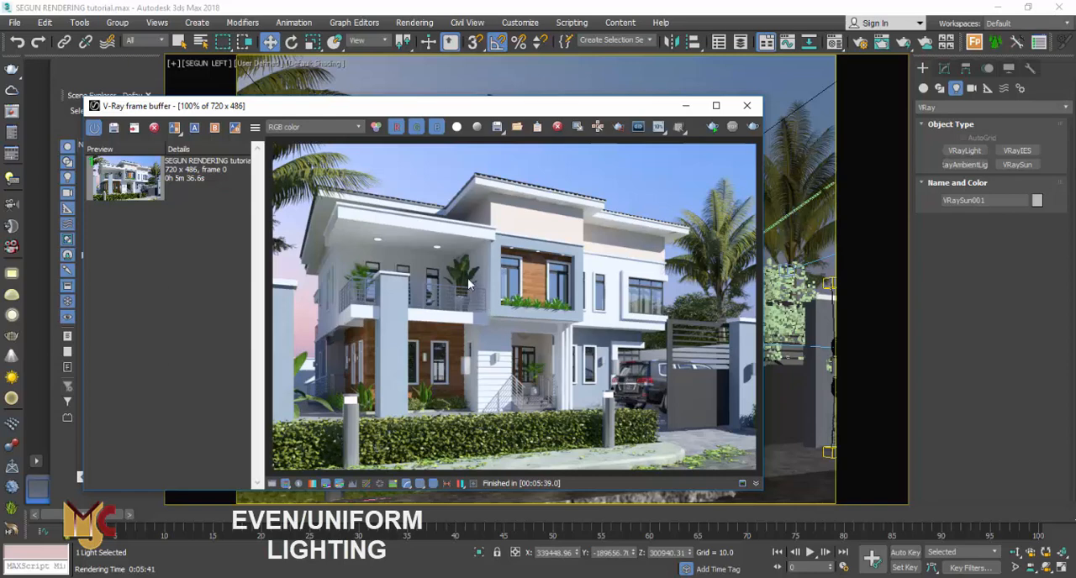
pyautogui.scroll(1, 327, 261)
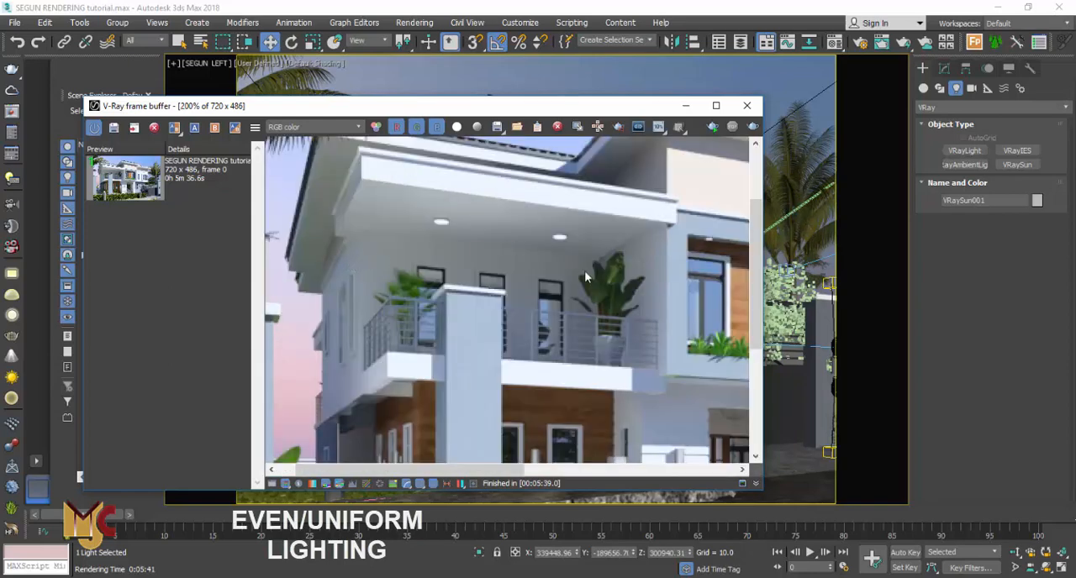
pyautogui.scroll(-1, 407, 269)
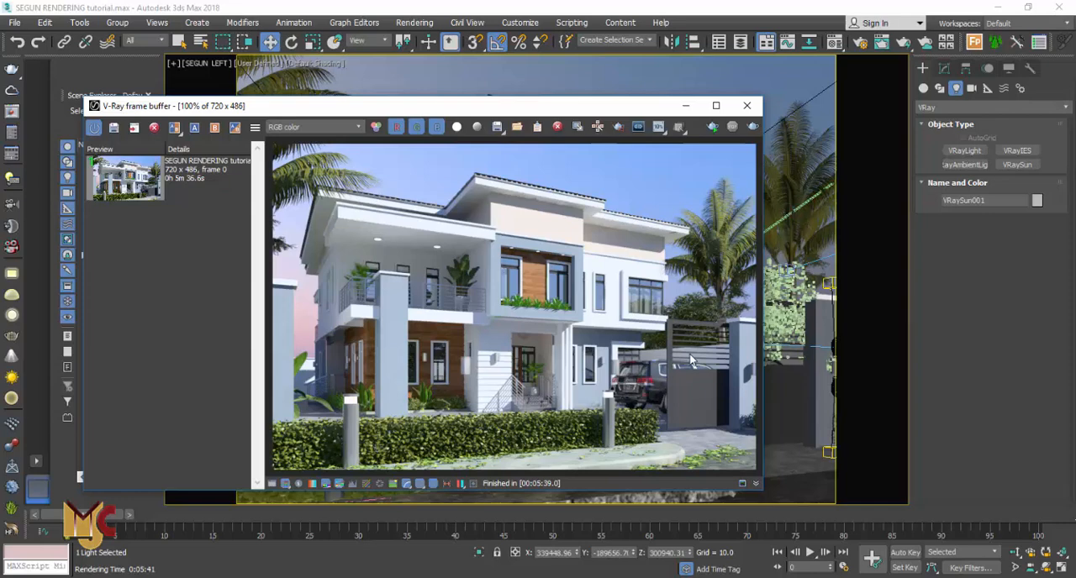
# Render the last view again with the adjusted sun settings
pyautogui.click(752, 127)
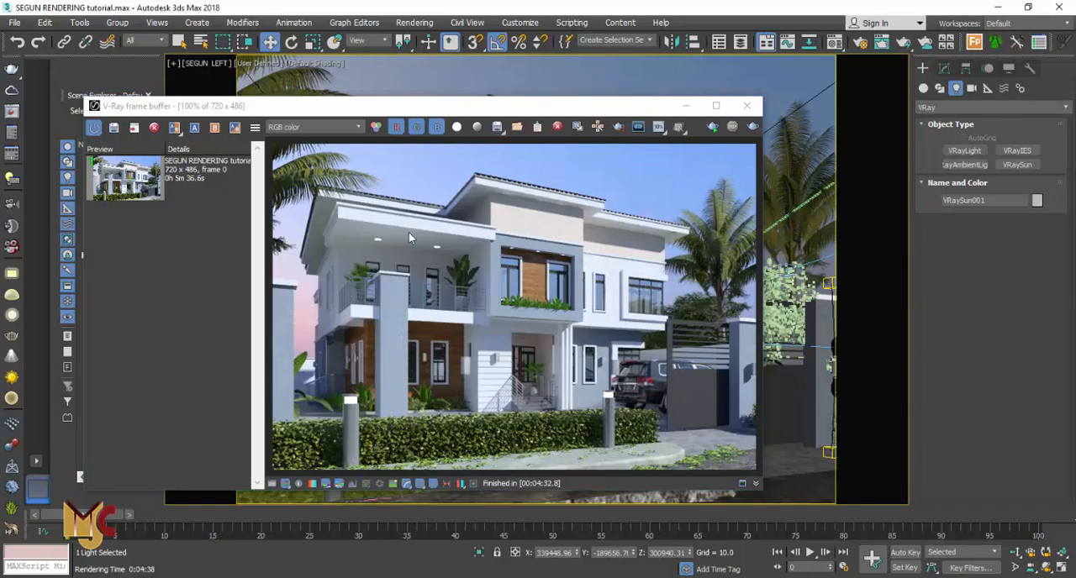
pyautogui.scroll(2, 485, 241)
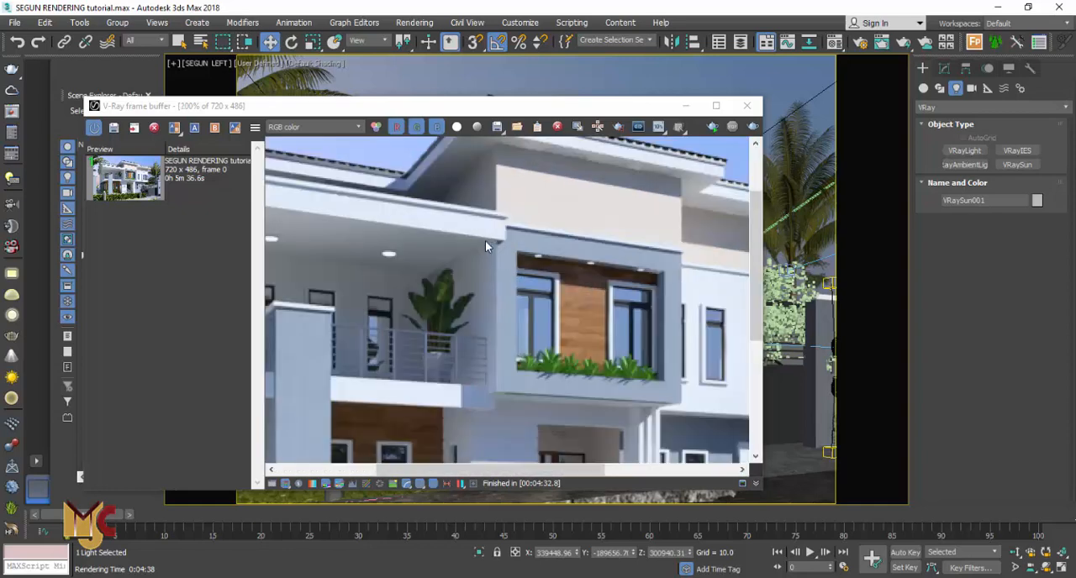
pyautogui.scroll(-2, 488, 242)
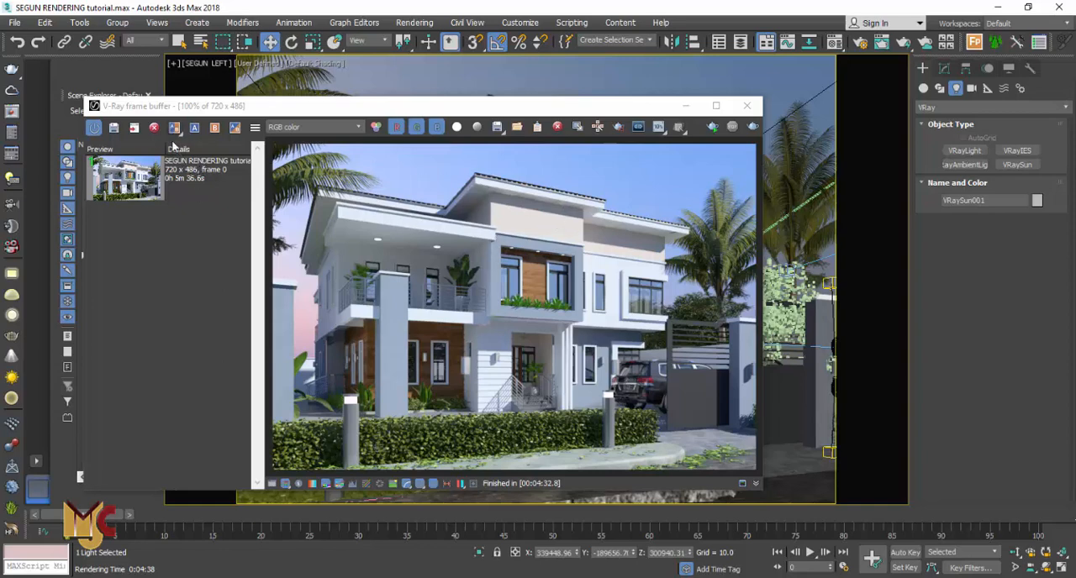
# Save the new render to history and set the older and newer history renders as A and B for comparison
pyautogui.click(113, 128)
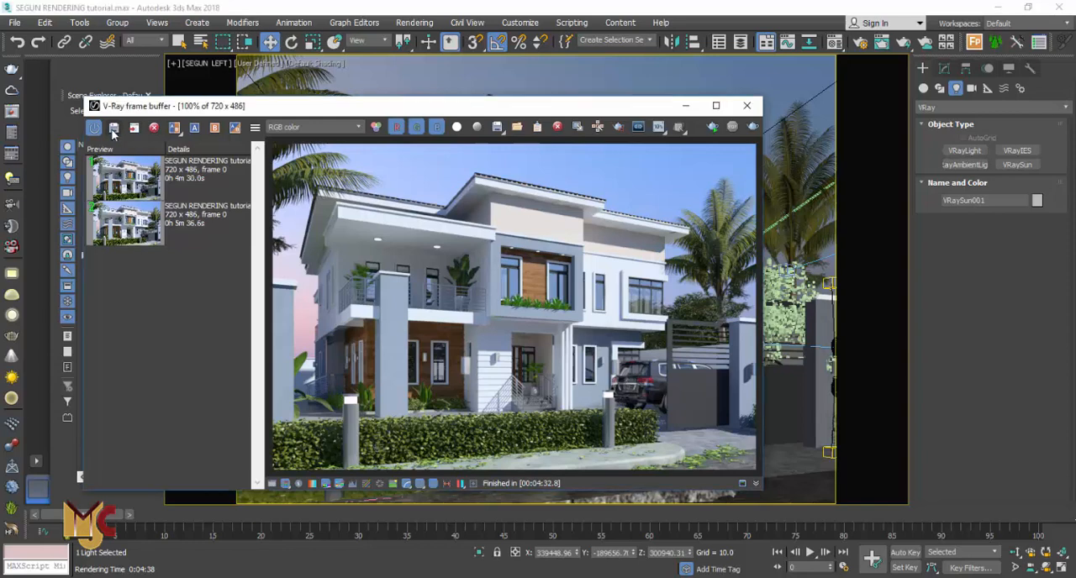
pyautogui.click(200, 180)
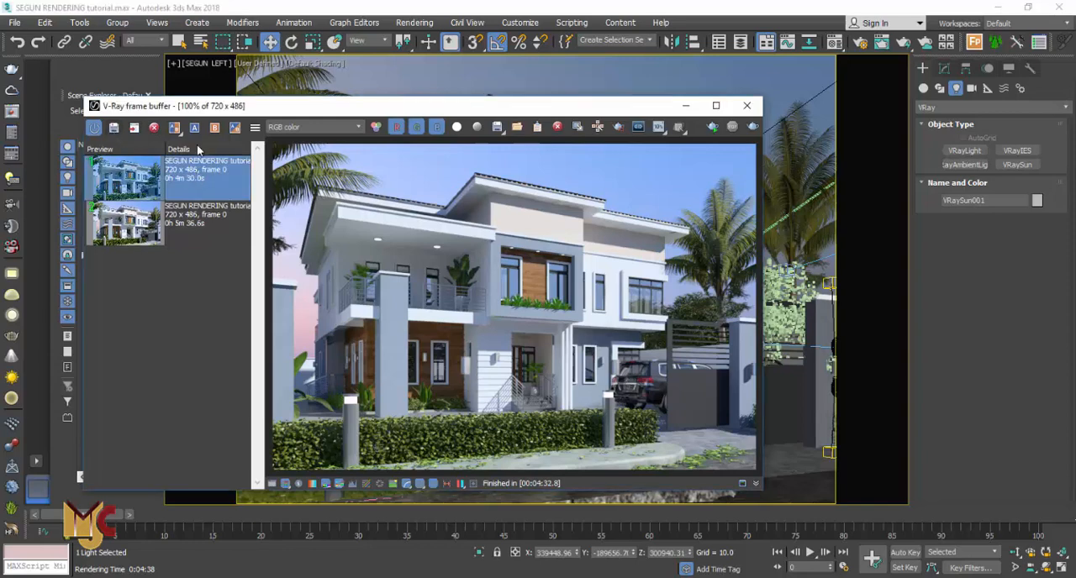
pyautogui.click(181, 212)
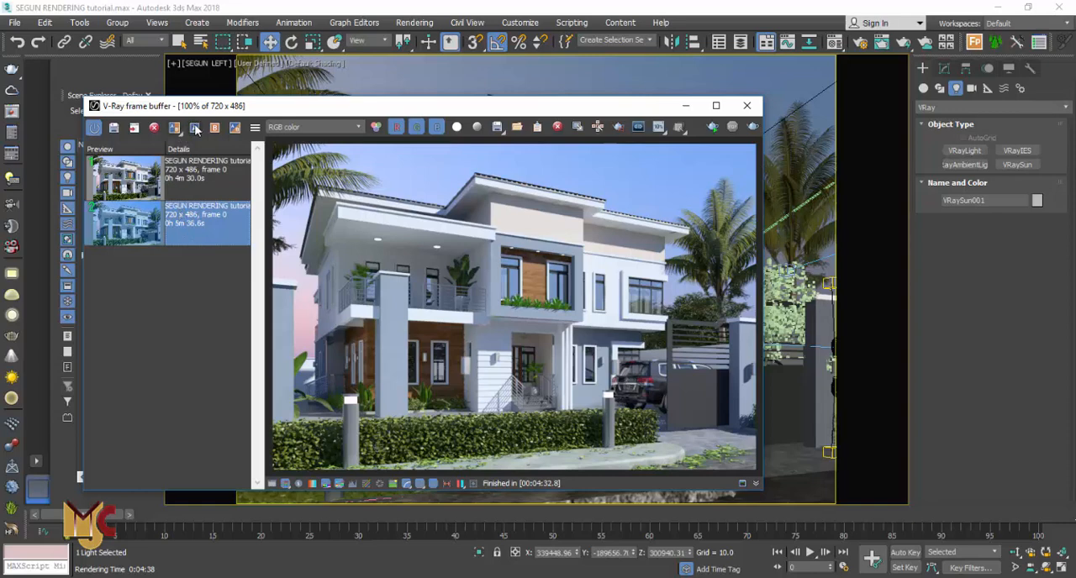
pyautogui.click(195, 128)
pyautogui.click(183, 172)
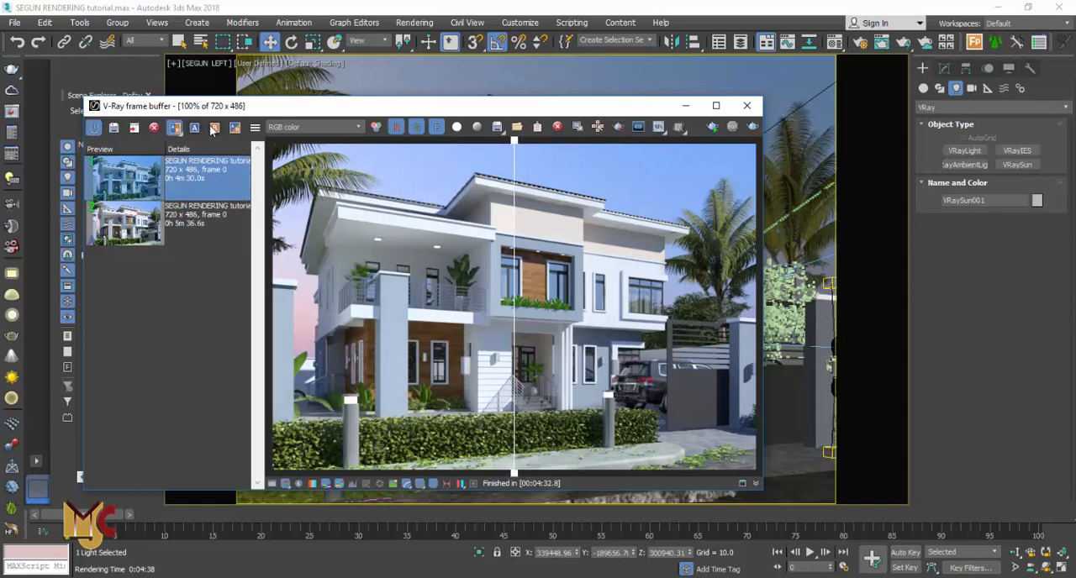
pyautogui.click(212, 129)
# Slide the A/B comparison divider across the image and zoom in to compare both renders
pyautogui.moveTo(514, 178); pyautogui.dragTo(762, 205)
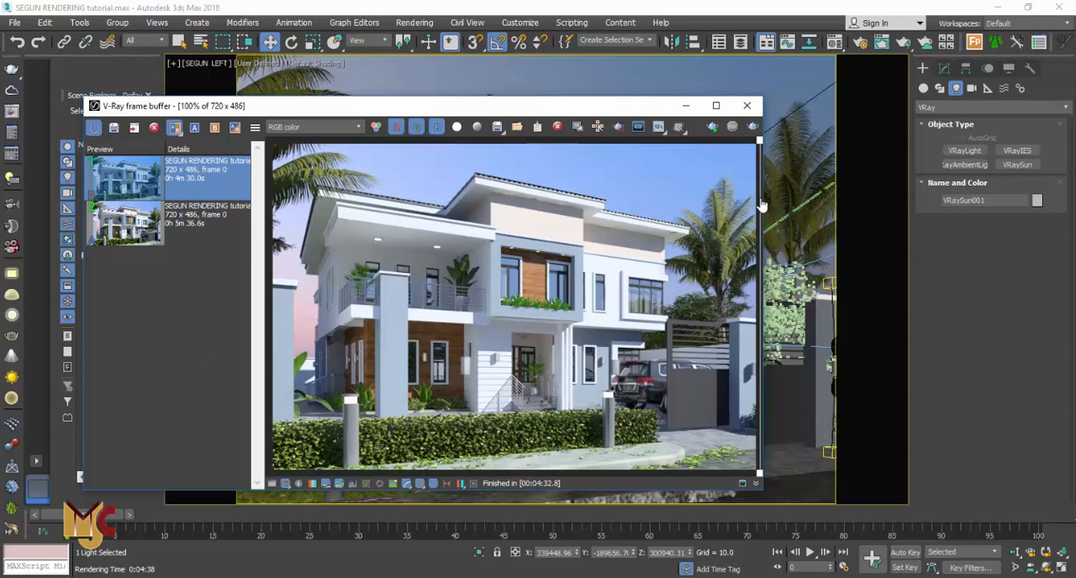
pyautogui.moveTo(761, 205); pyautogui.dragTo(253, 213)
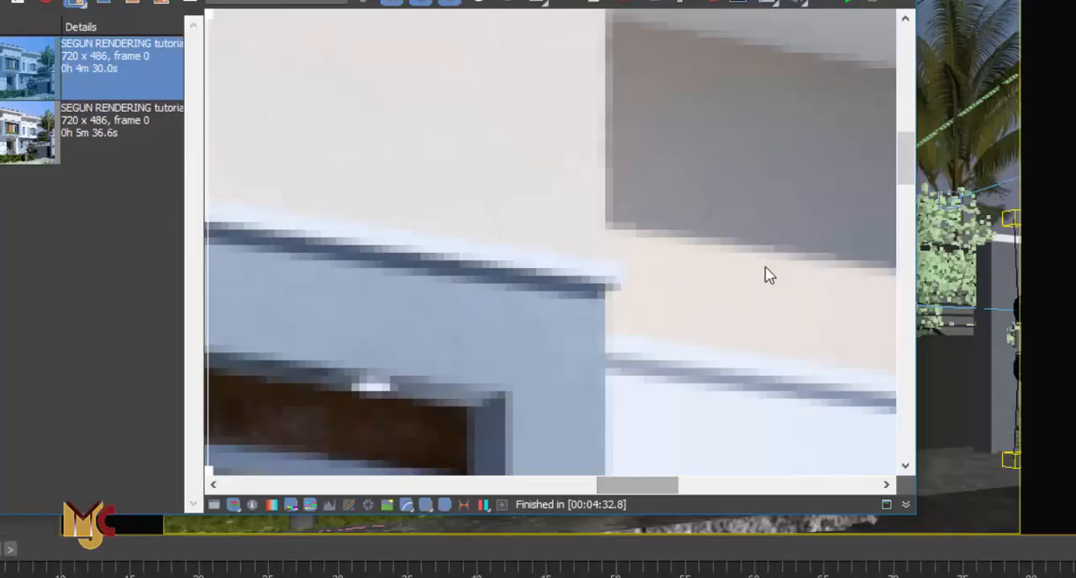
pyautogui.scroll(-2, 662, 326)
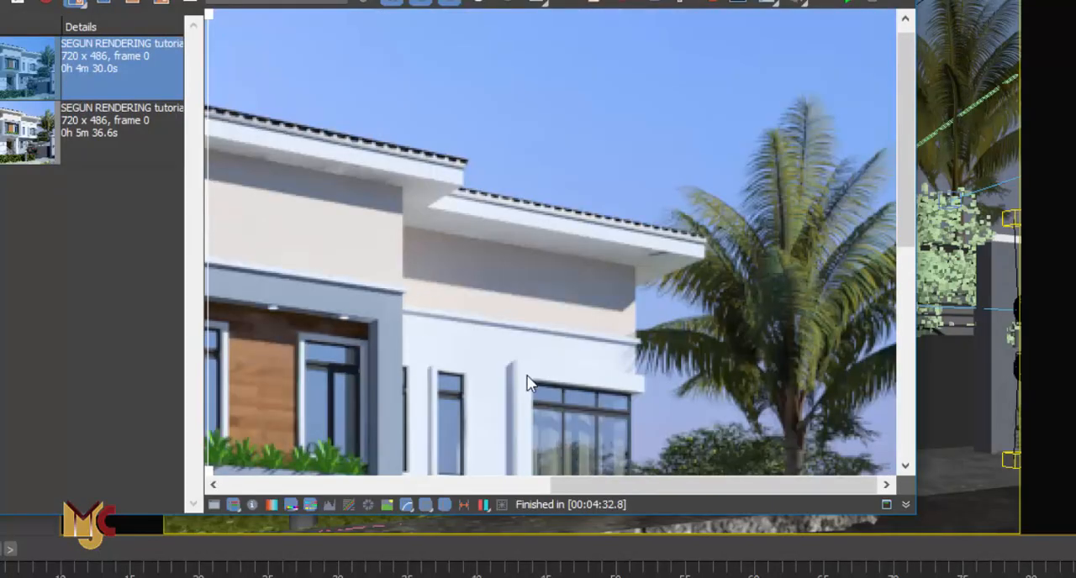
pyautogui.scroll(1, 663, 277)
pyautogui.scroll(-1, 662, 276)
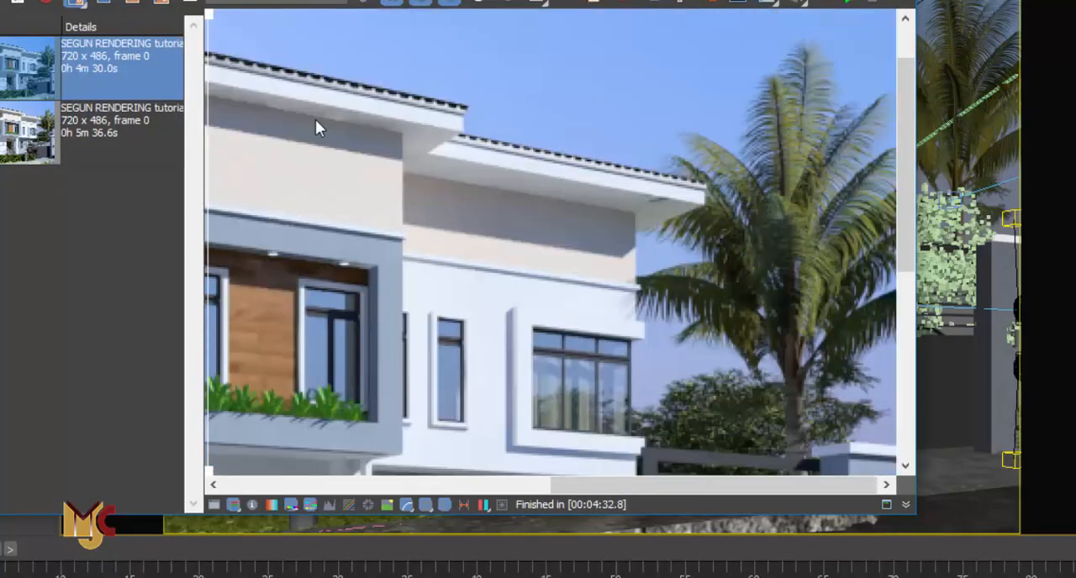
pyautogui.scroll(-1, 379, 336)
pyautogui.scroll(-1, 605, 275)
pyautogui.scroll(2, 690, 239)
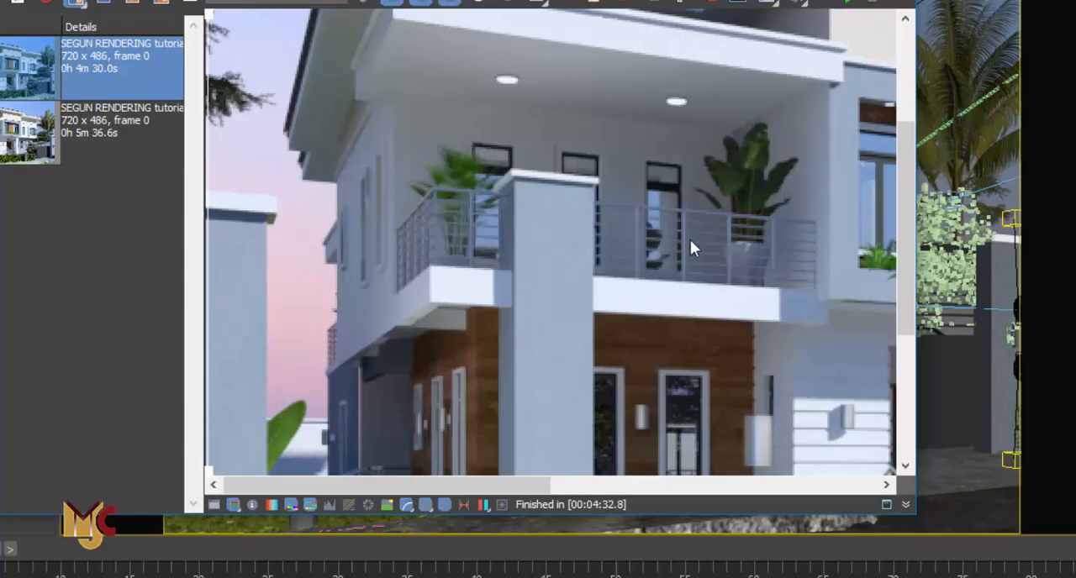
pyautogui.scroll(-2, 598, 299)
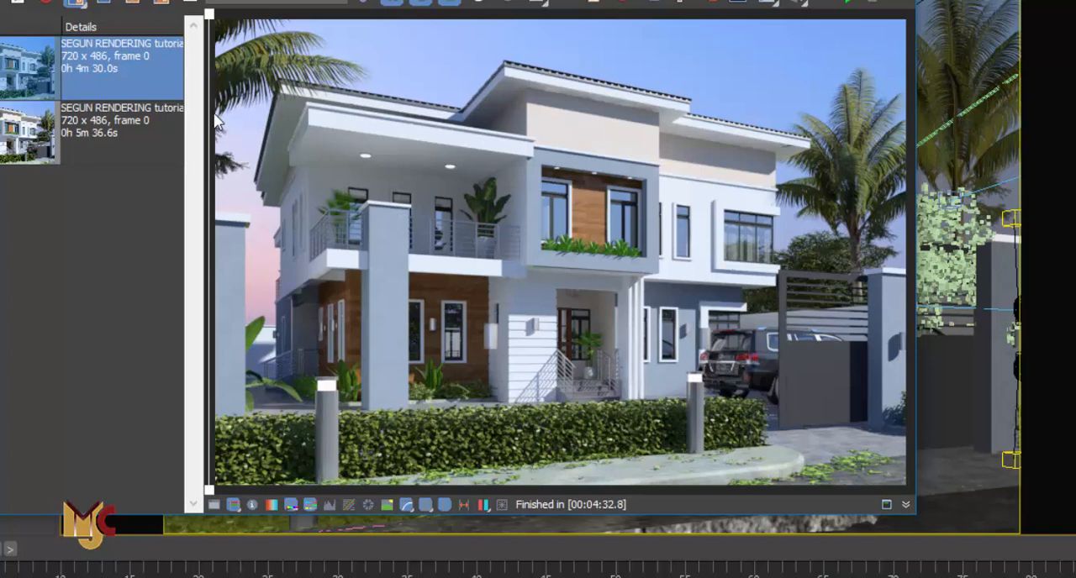
# Drag the A/B divider back and forth across the render to compare the old and new lighting
pyautogui.moveTo(212, 120); pyautogui.dragTo(820, 347)
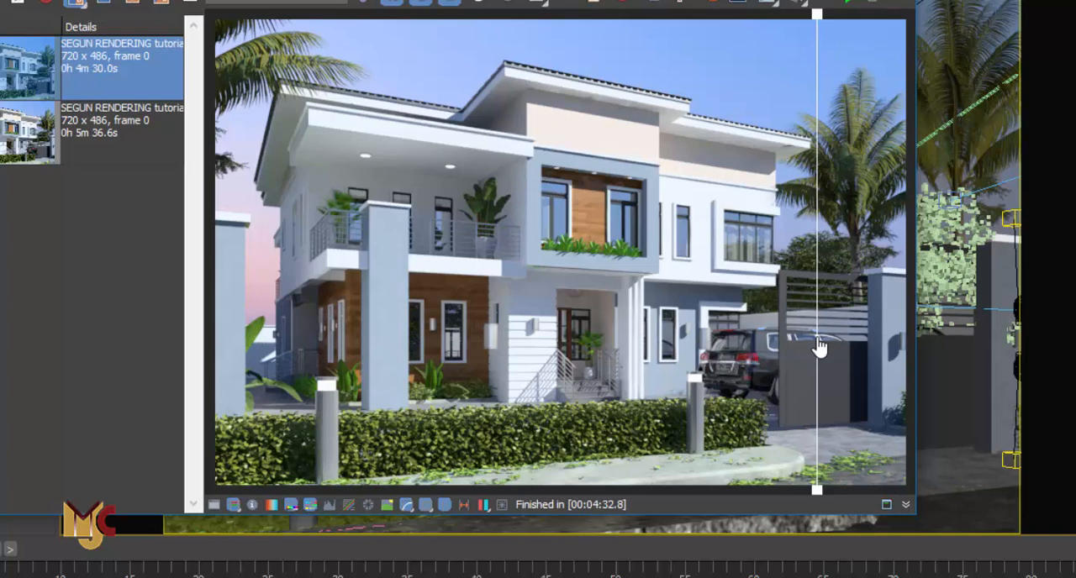
pyautogui.moveTo(819, 347); pyautogui.dragTo(302, 326)
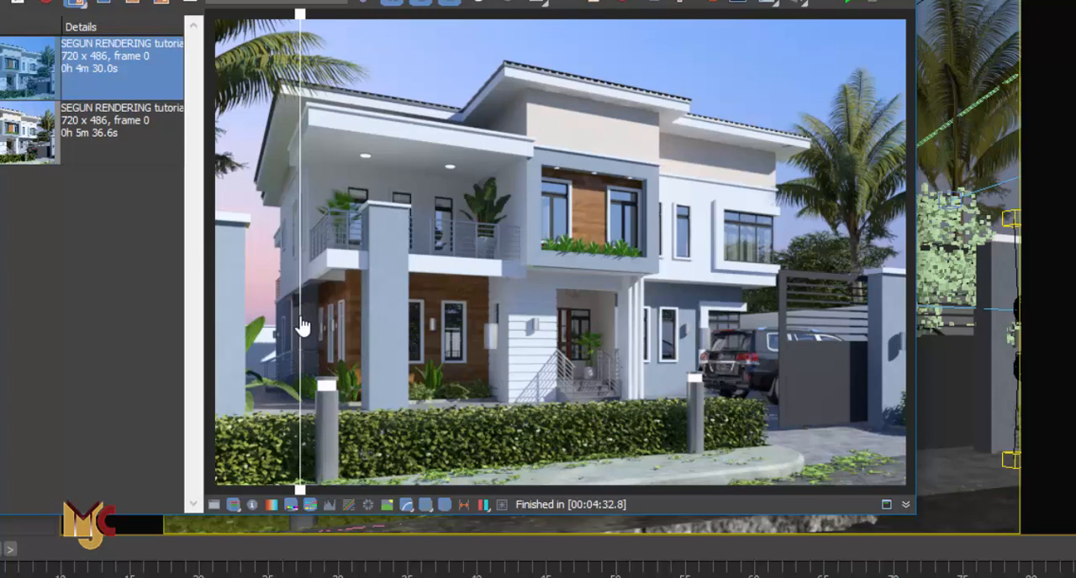
pyautogui.moveTo(302, 326); pyautogui.dragTo(573, 346)
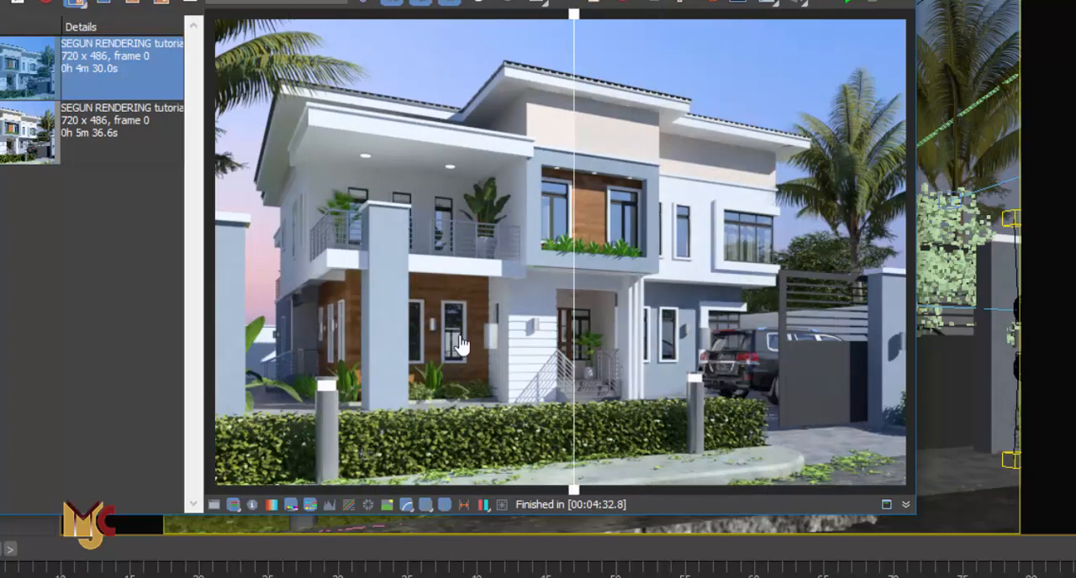
pyautogui.moveTo(461, 344); pyautogui.dragTo(231, 328)
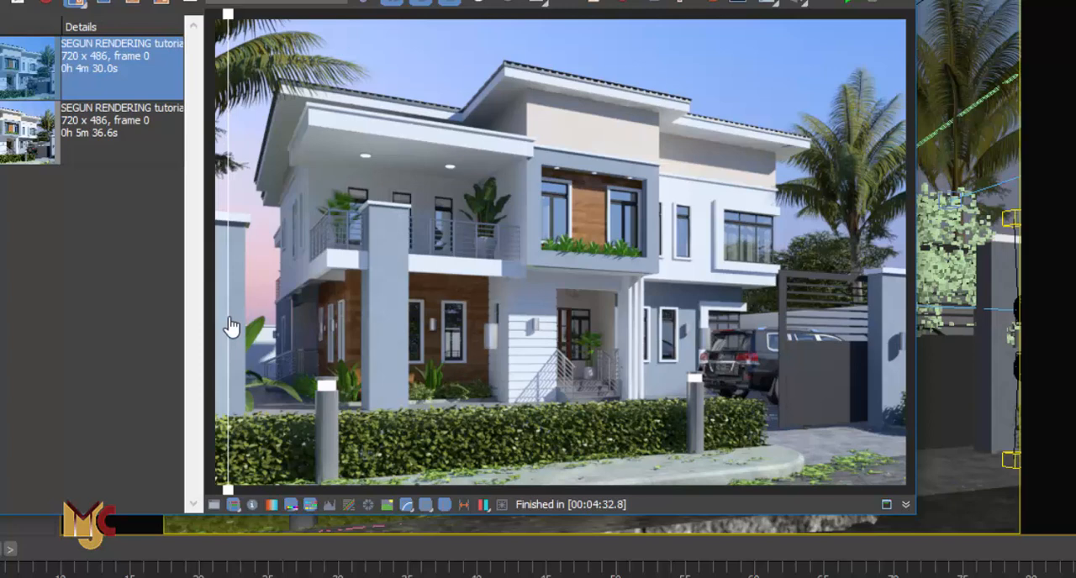
pyautogui.moveTo(232, 328); pyautogui.dragTo(211, 332)
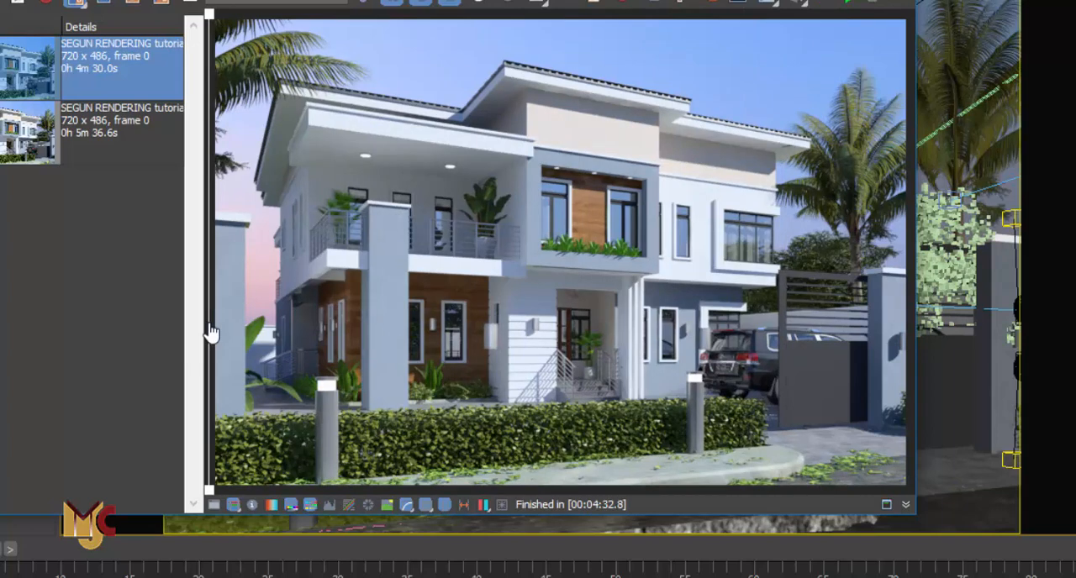
pyautogui.moveTo(210, 334); pyautogui.dragTo(212, 304)
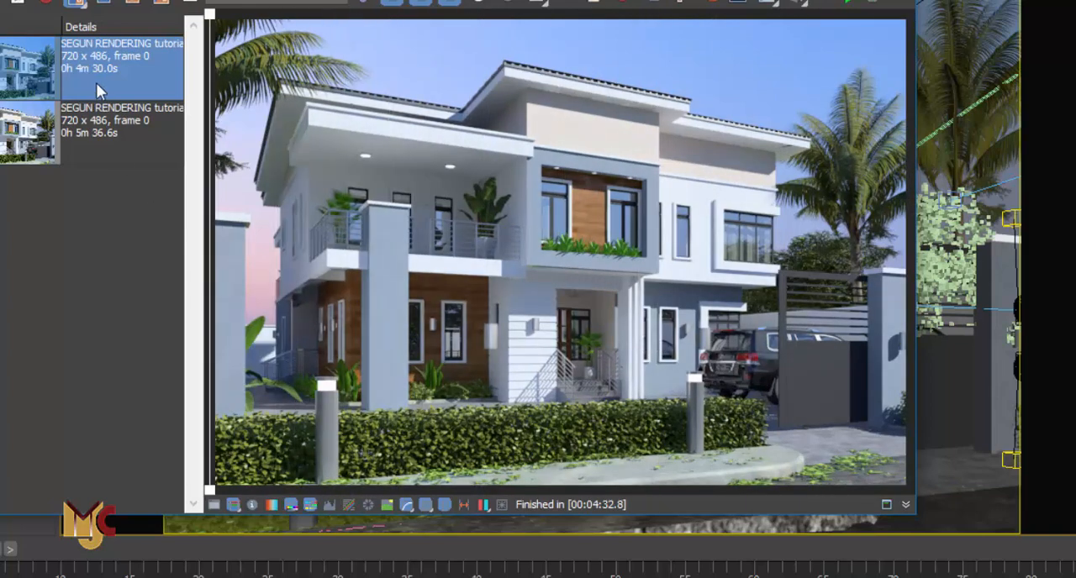
# Return to the camera viewport, inspect the light fixtures, and close the V-Ray messages window
pyautogui.click(75, 5)
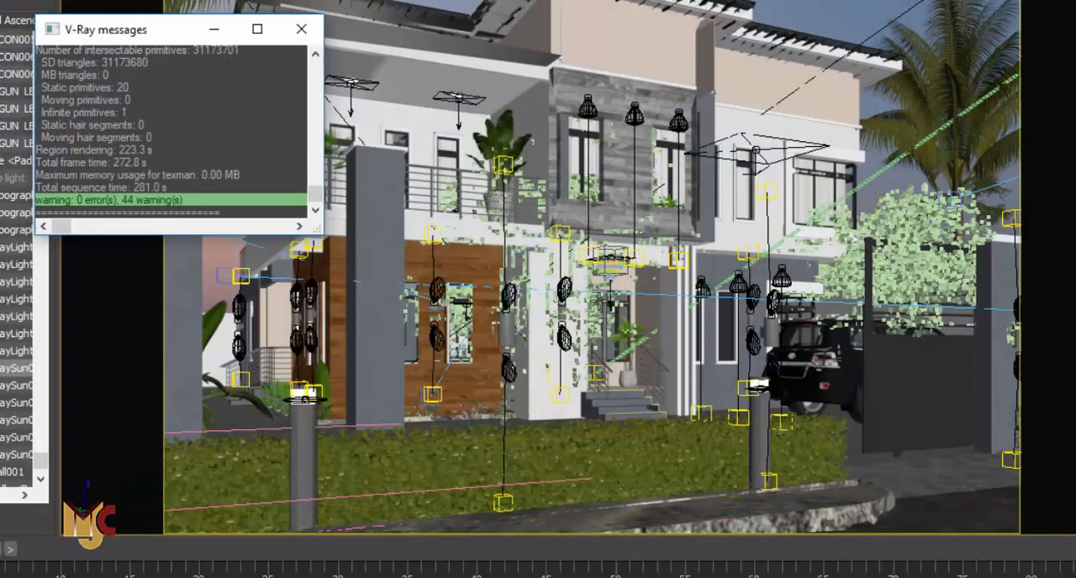
pyautogui.click(501, 337)
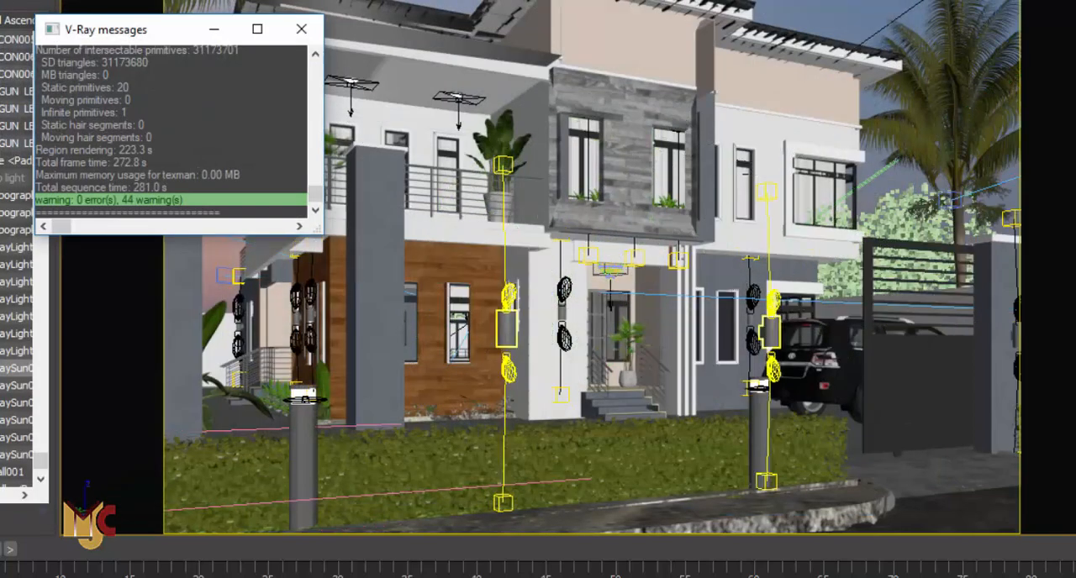
pyautogui.hotkey('shift', 'q')
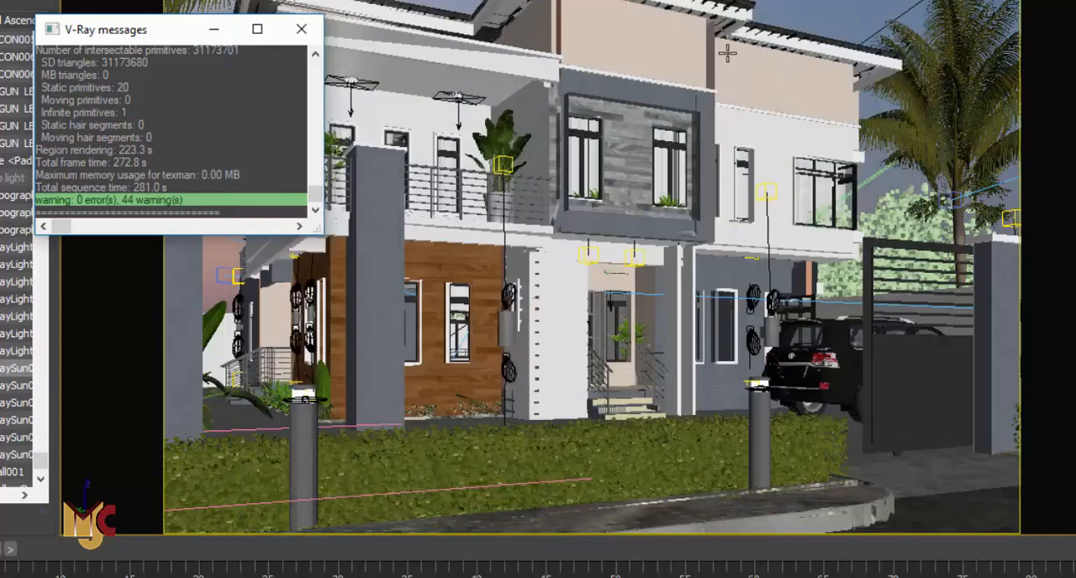
pyautogui.rightClick(687, 39)
pyautogui.click(723, 251)
pyautogui.scroll(2, 711, 360)
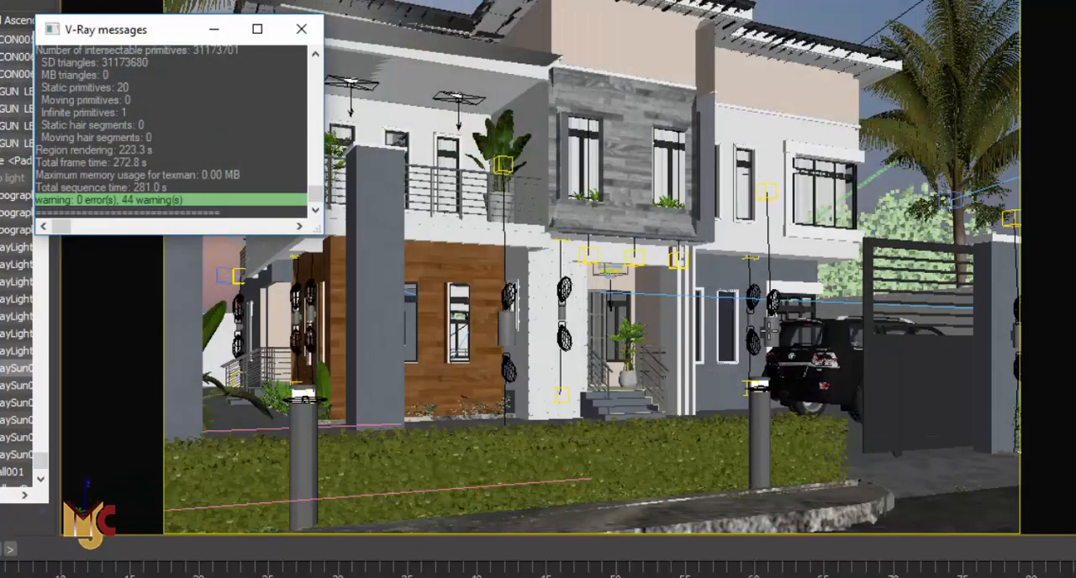
pyautogui.click(767, 332)
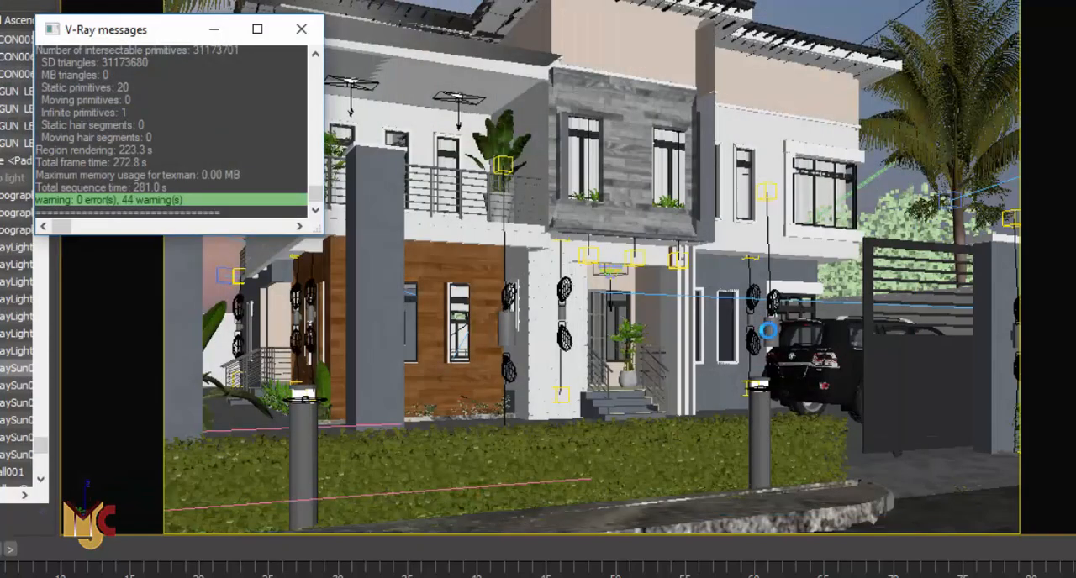
pyautogui.rightClick(829, 15)
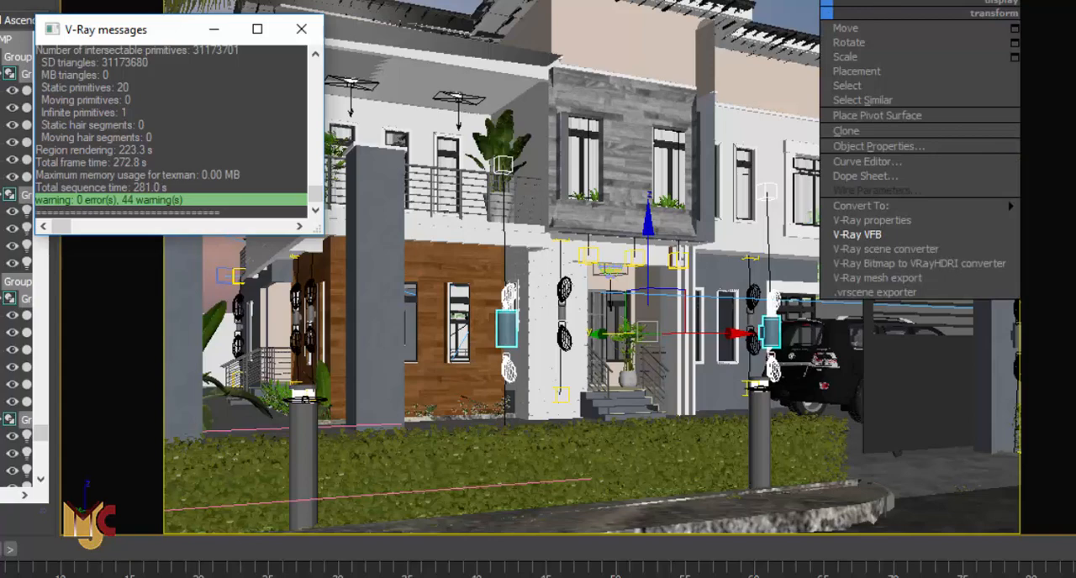
pyautogui.click(848, 1)
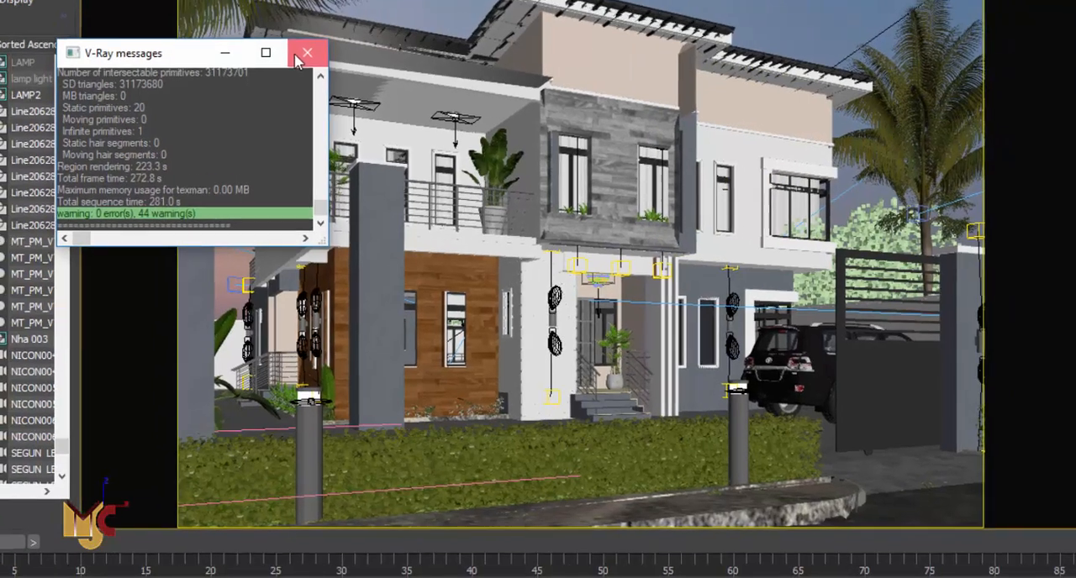
pyautogui.click(300, 29)
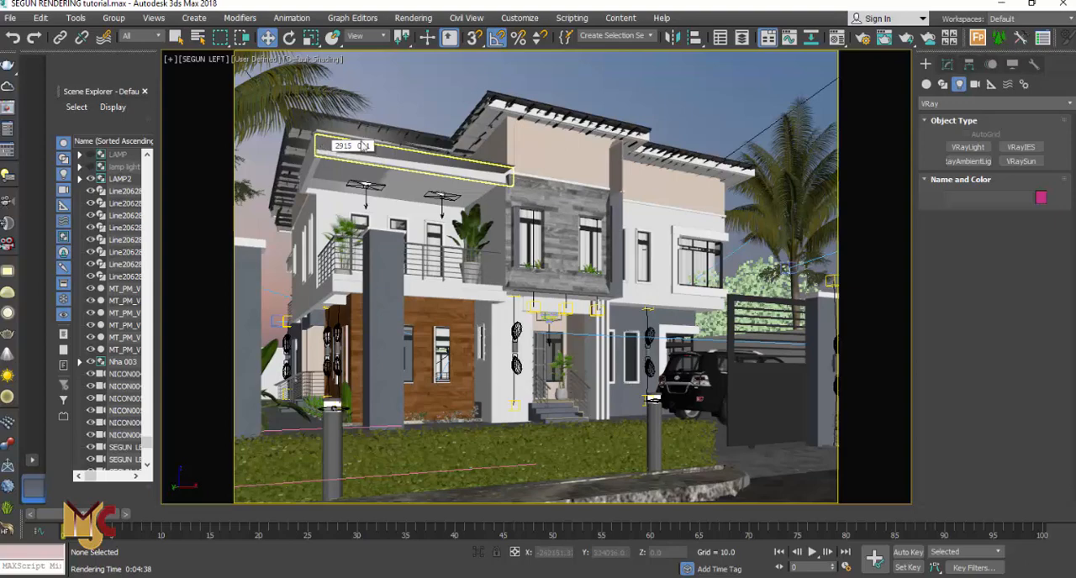
# Select the SEGUN LEFT camera in Top view and review its lens, aperture and exposure parameters
pyautogui.press('t')
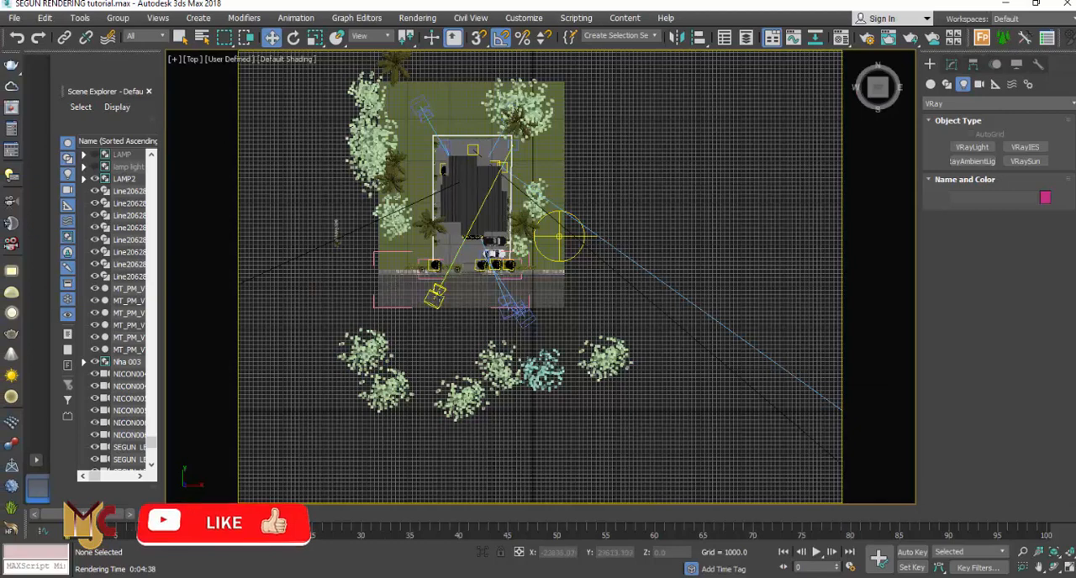
pyautogui.click(436, 296)
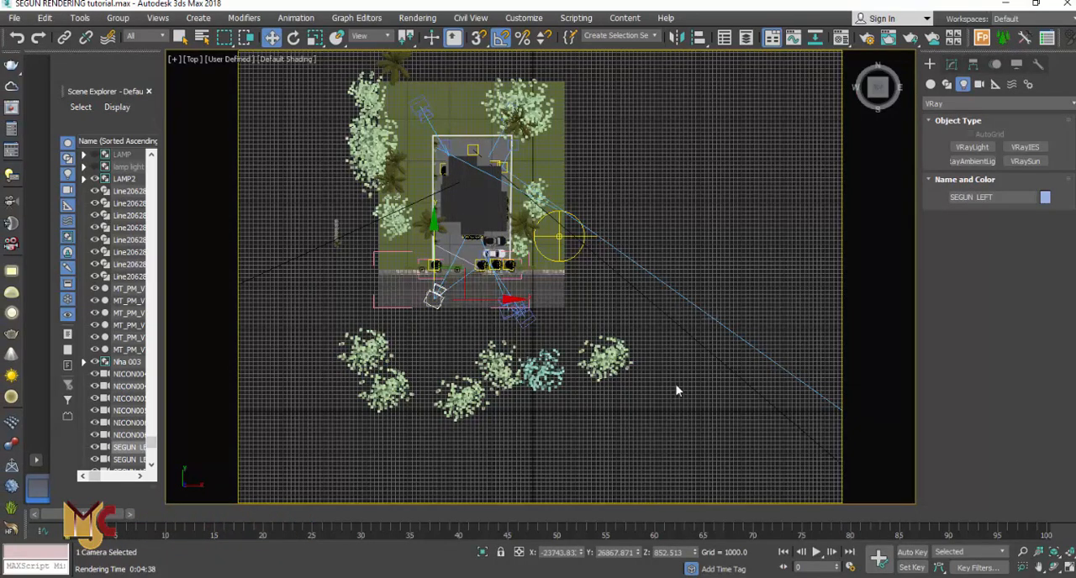
pyautogui.click(950, 65)
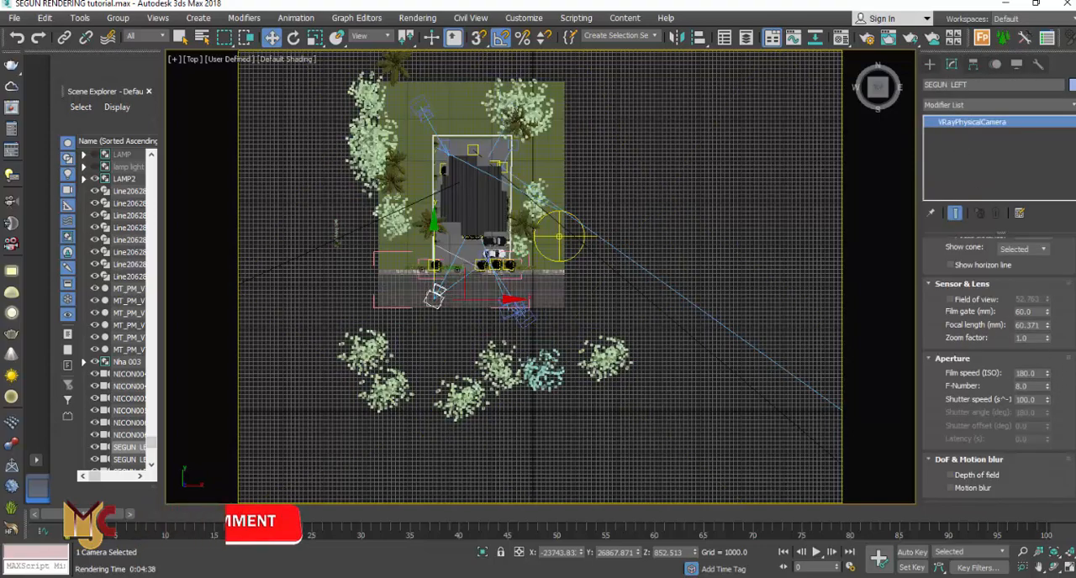
pyautogui.scroll(-3, 1056, 387)
pyautogui.scroll(-4, 1000, 370)
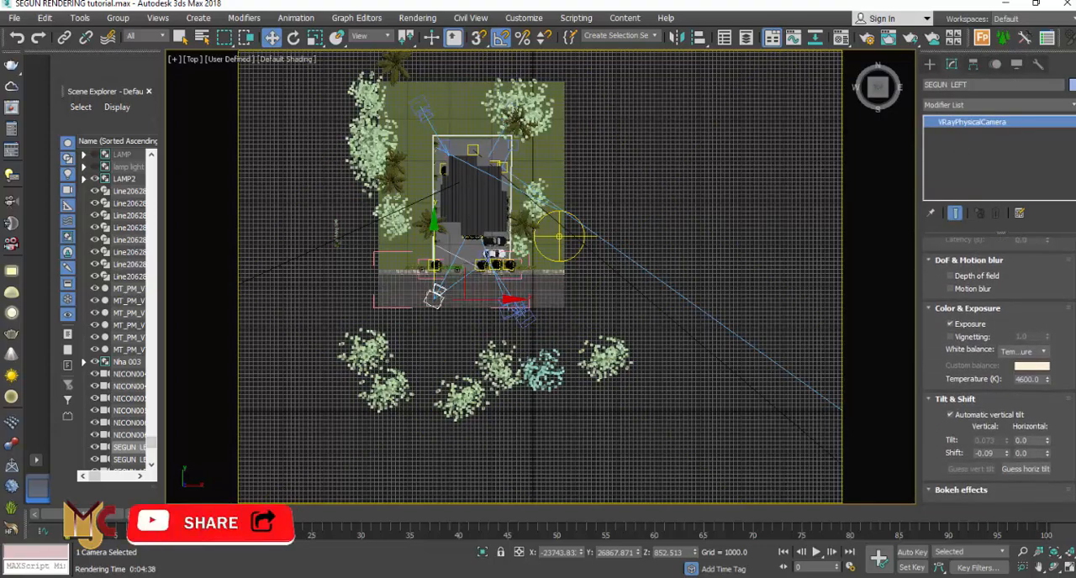
pyautogui.scroll(2, 1000, 370)
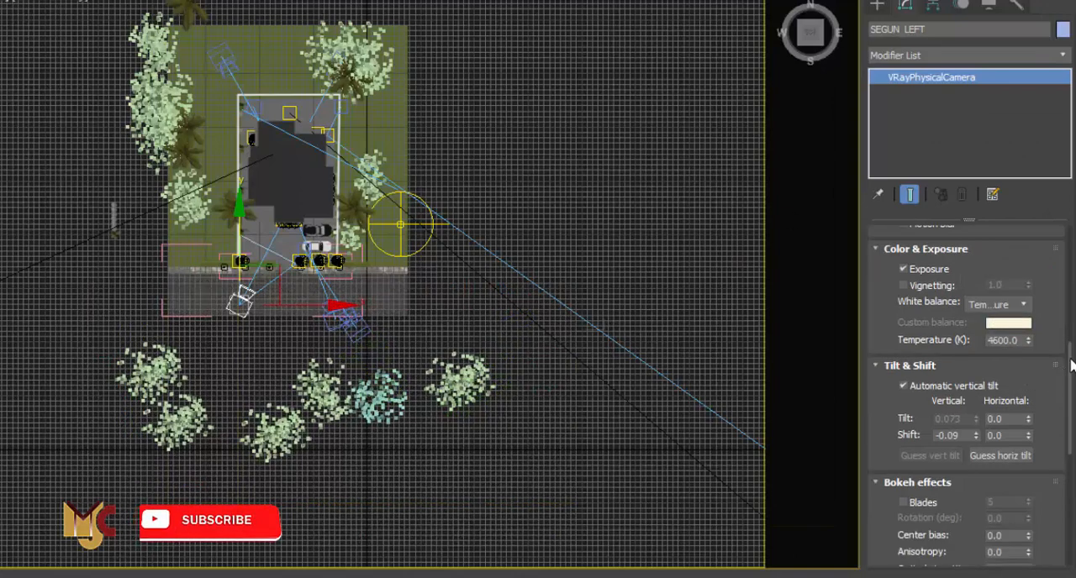
pyautogui.moveTo(1068, 361)
pyautogui.mouseDown()
pyautogui.moveTo(1073, 240)
pyautogui.moveTo(1068, 369)
pyautogui.mouseUp()
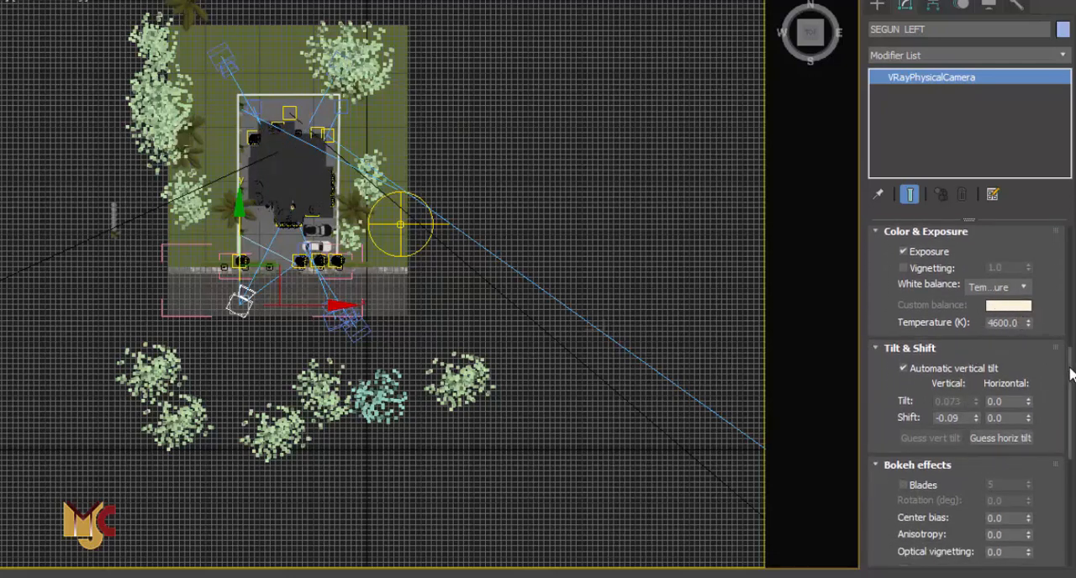
pyautogui.moveTo(1071, 375); pyautogui.dragTo(1069, 286)
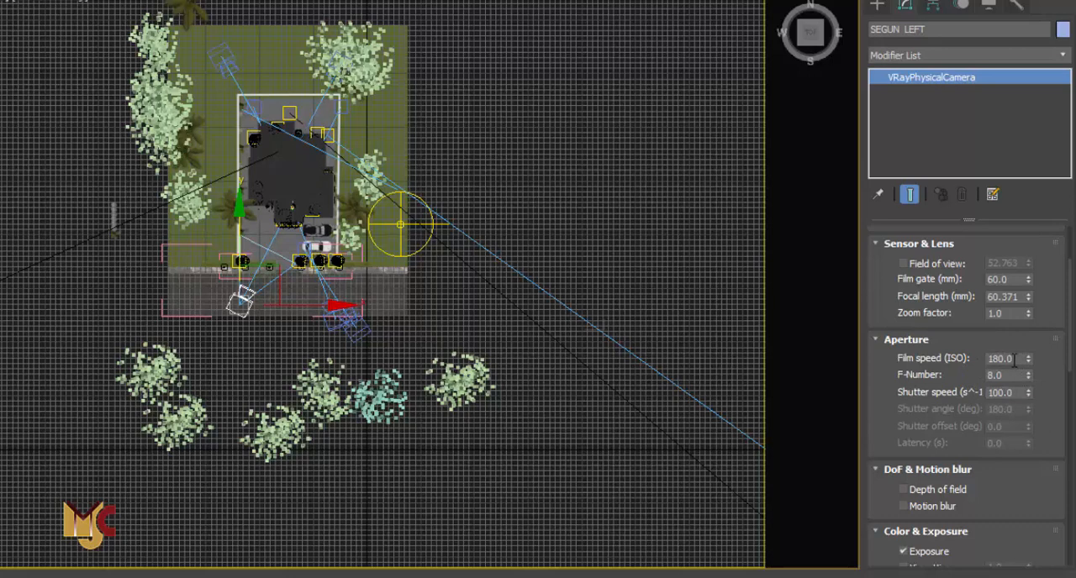
pyautogui.doubleClick(1019, 361)
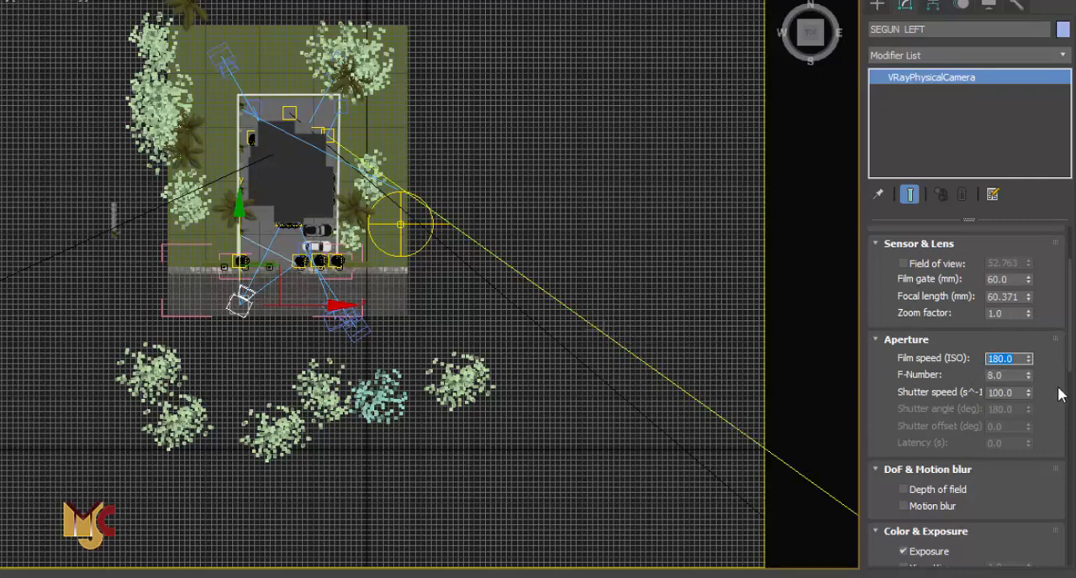
pyautogui.click(1012, 392)
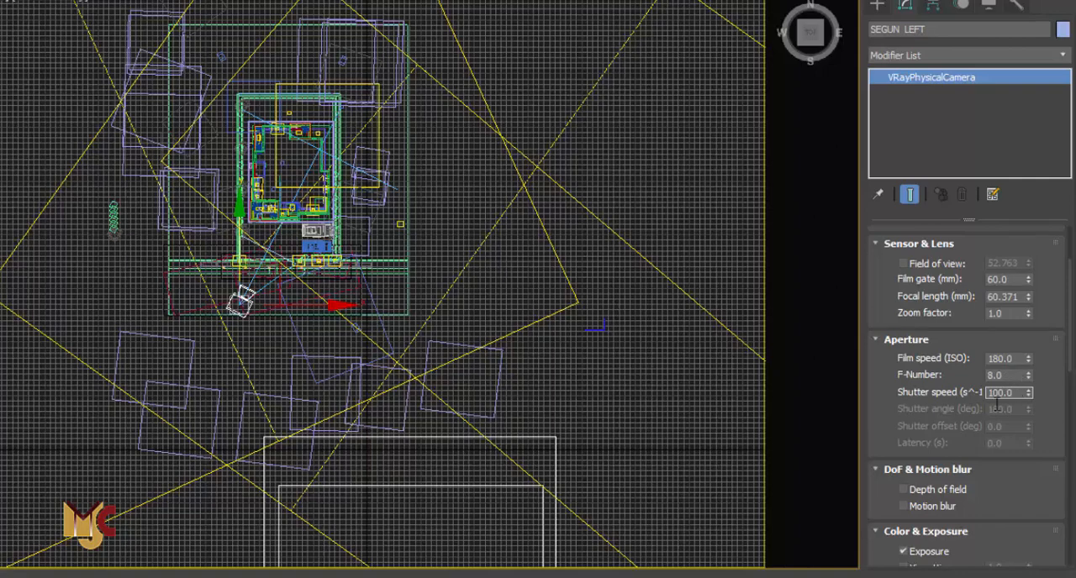
pyautogui.scroll(-4, 1071, 357)
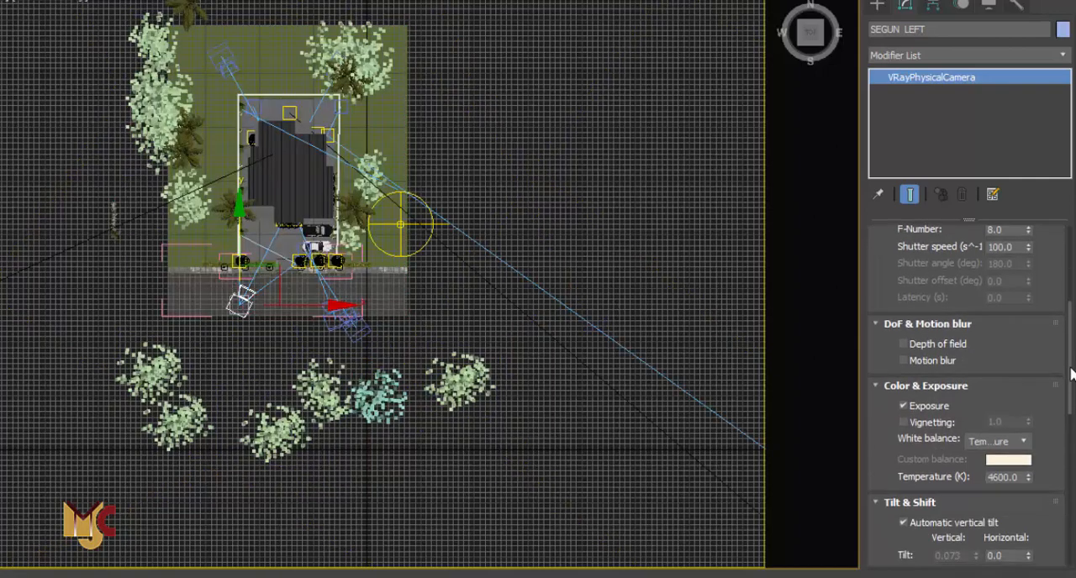
pyautogui.scroll(7, 1070, 369)
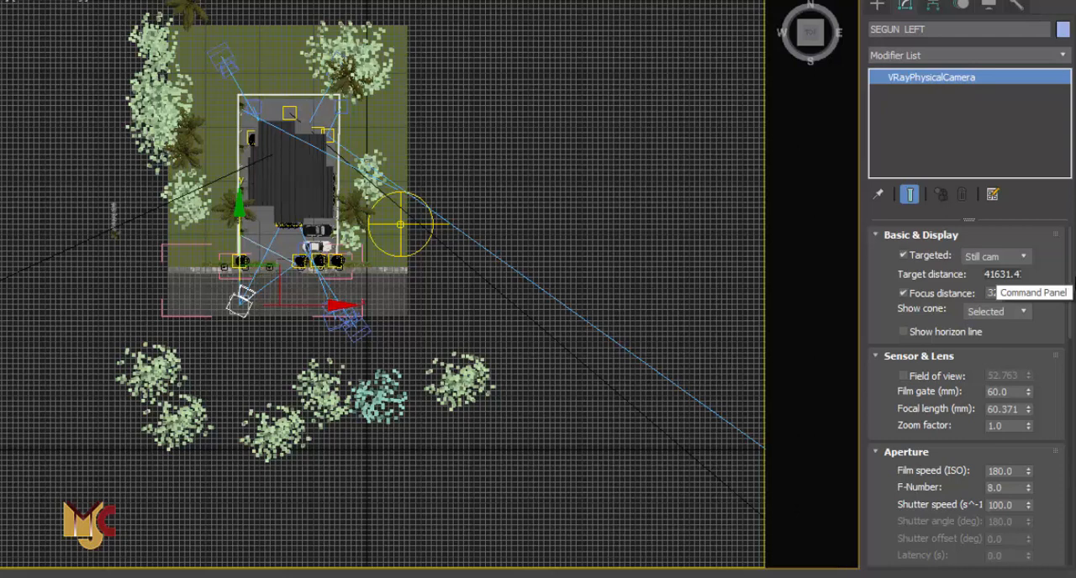
pyautogui.moveTo(1070, 287); pyautogui.dragTo(1069, 328)
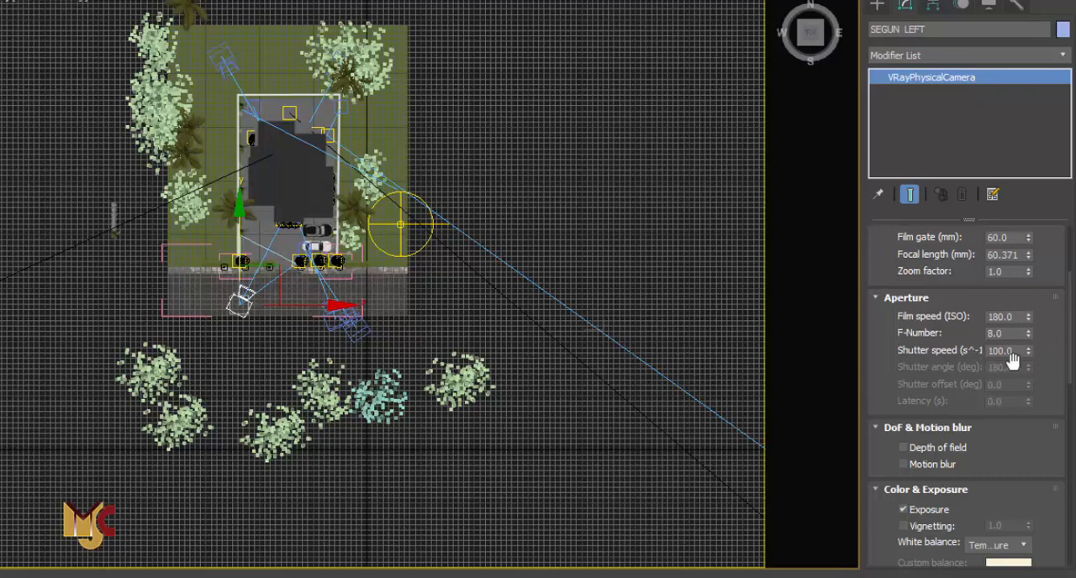
# Navigate the Top view to examine the camera and sun positions around the house
pyautogui.click(877, 7)
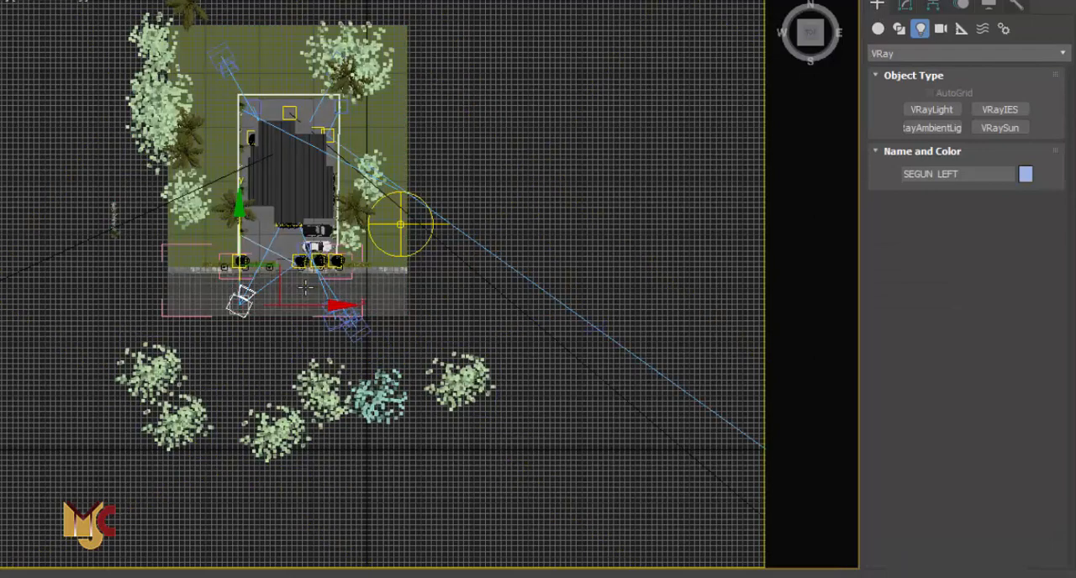
pyautogui.scroll(2, 336, 283)
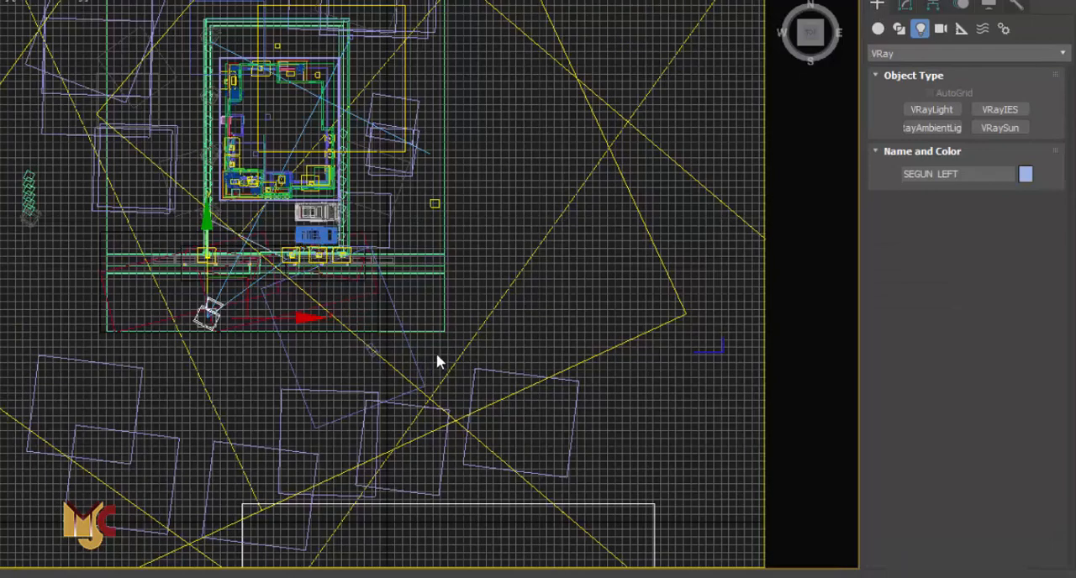
pyautogui.scroll(2, 359, 325)
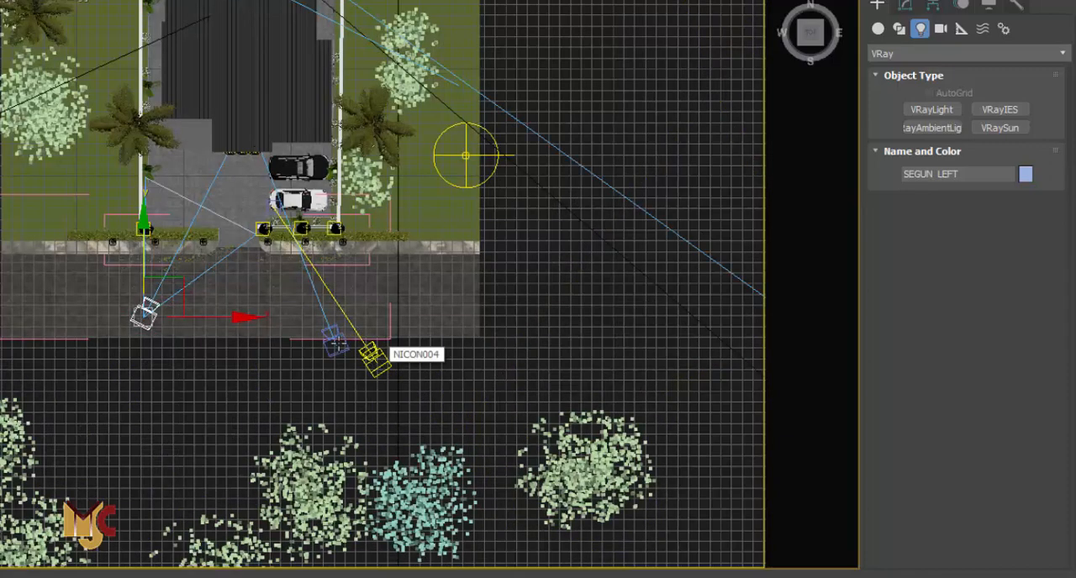
pyautogui.click(337, 345)
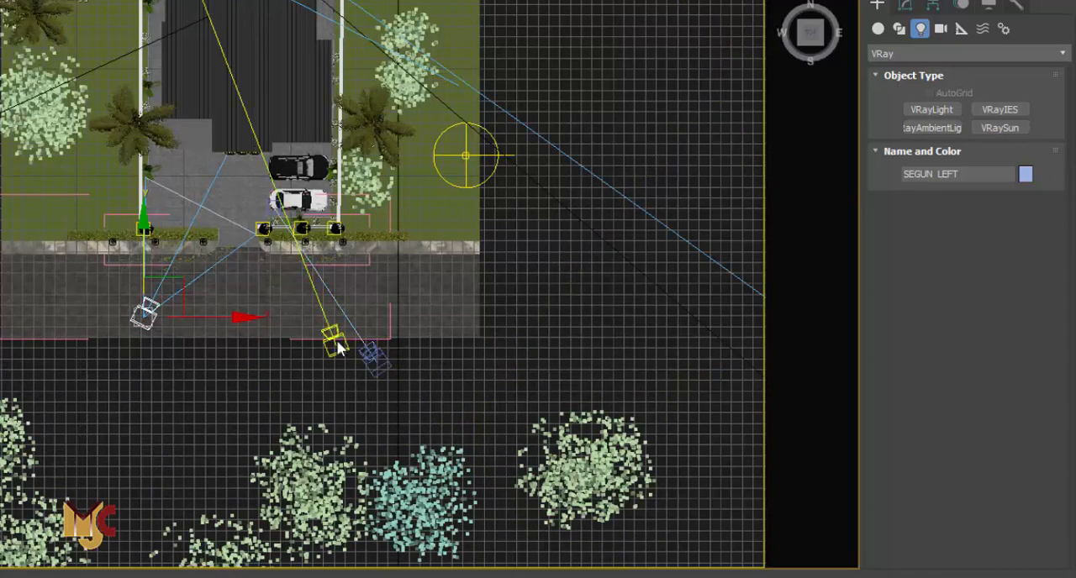
pyautogui.scroll(-5, 619, 307)
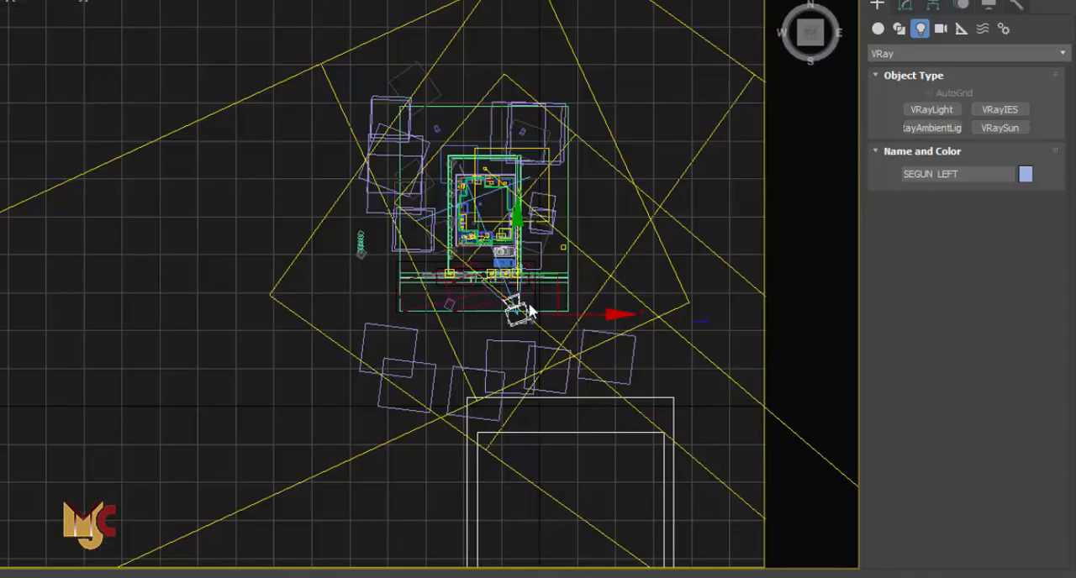
pyautogui.click(16, 432)
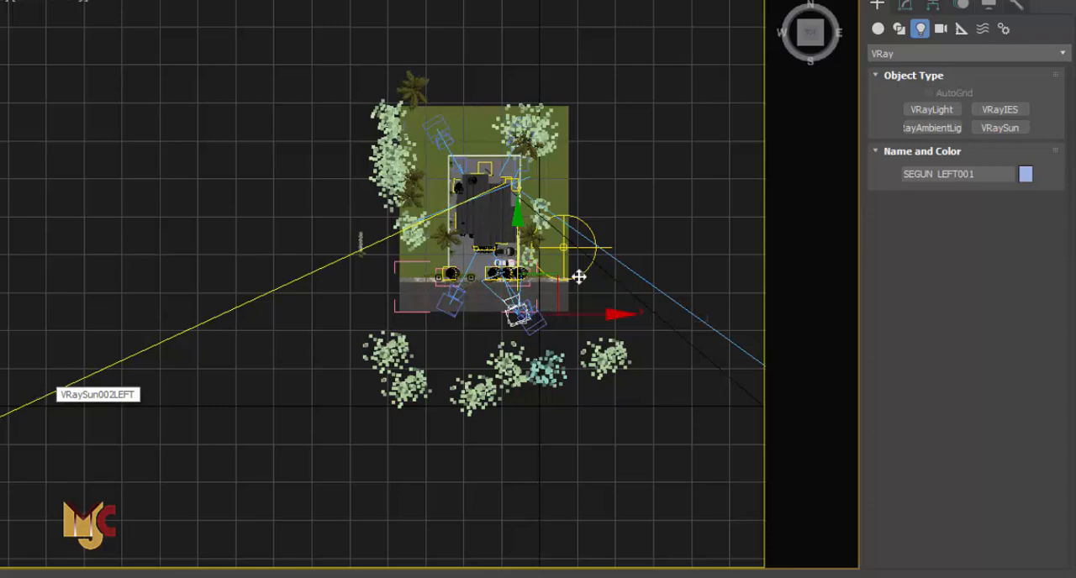
pyautogui.scroll(5, 593, 243)
pyautogui.click(602, 184)
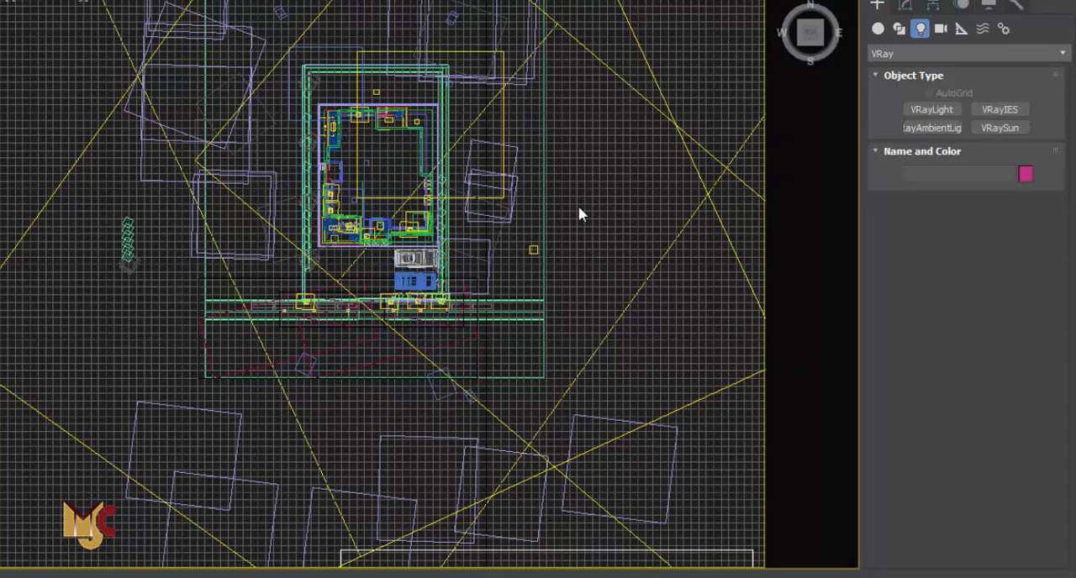
pyautogui.press('F3')
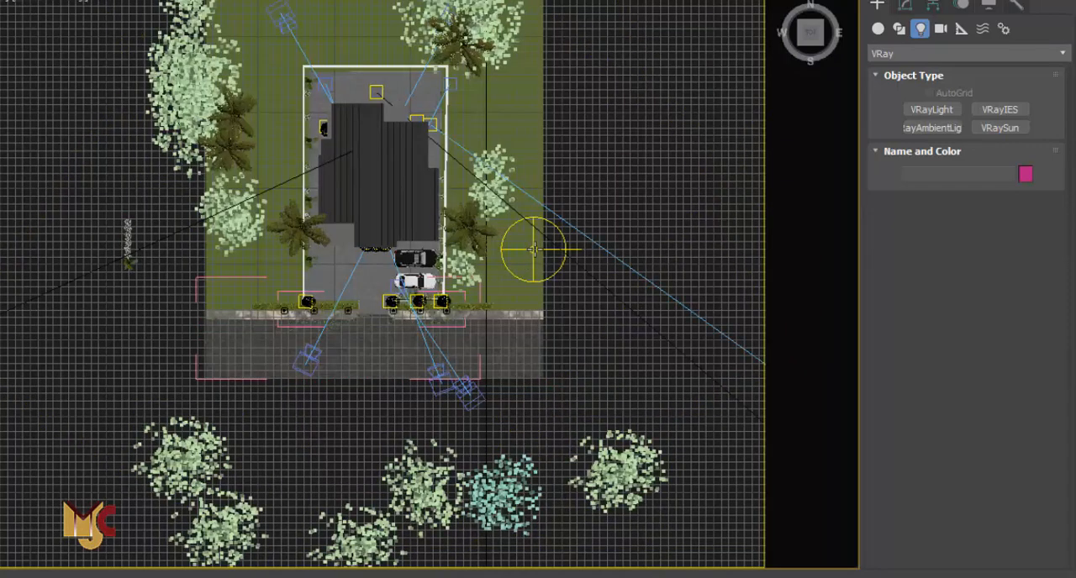
pyautogui.scroll(3, 534, 250)
pyautogui.press('F3')
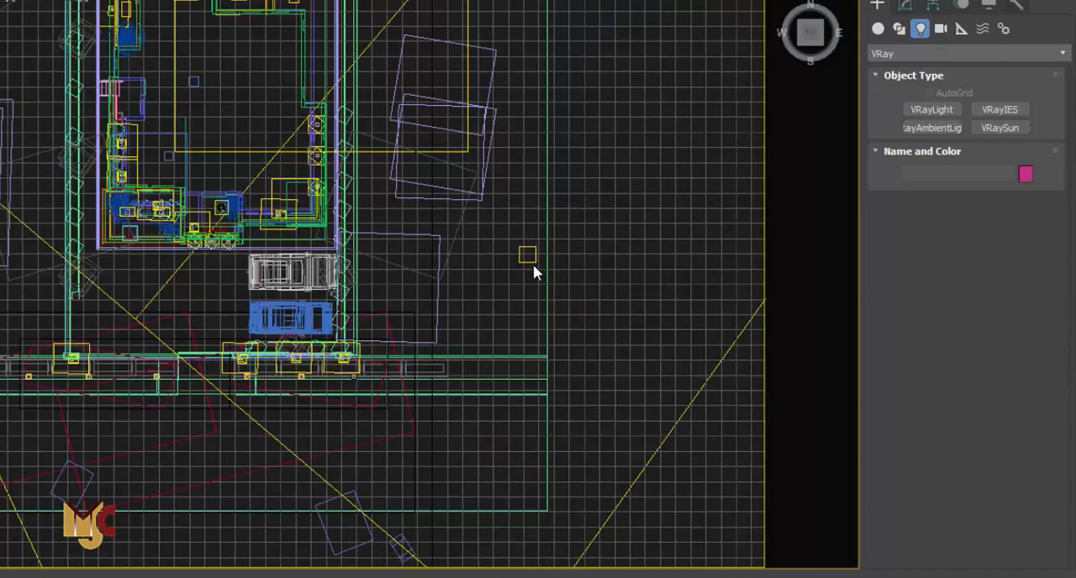
# Switch the Top view to shaded display, select the dome light VRayLight001 and open its parameters
pyautogui.press('F3')
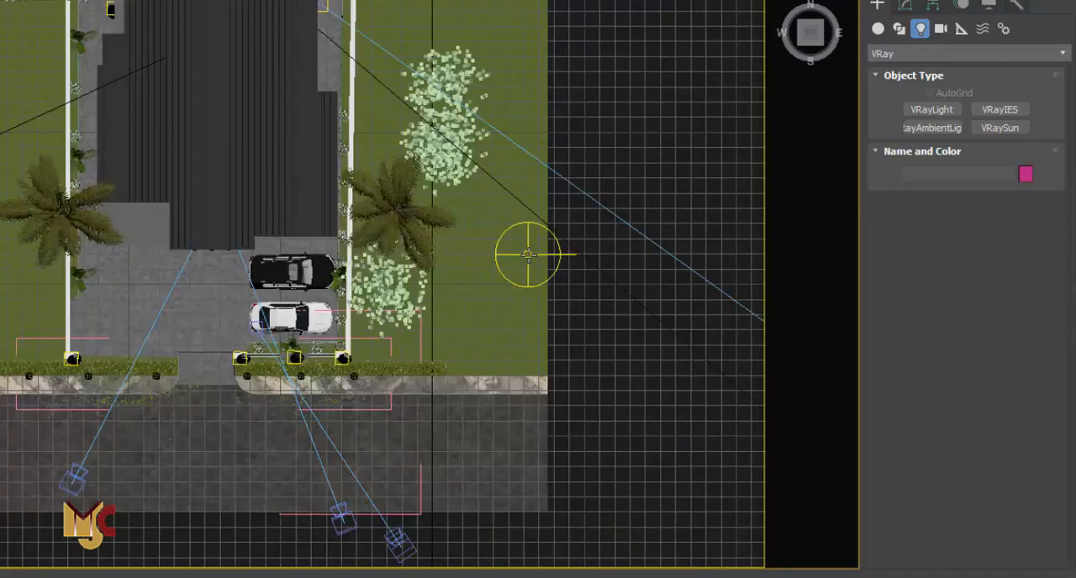
pyautogui.click(528, 255)
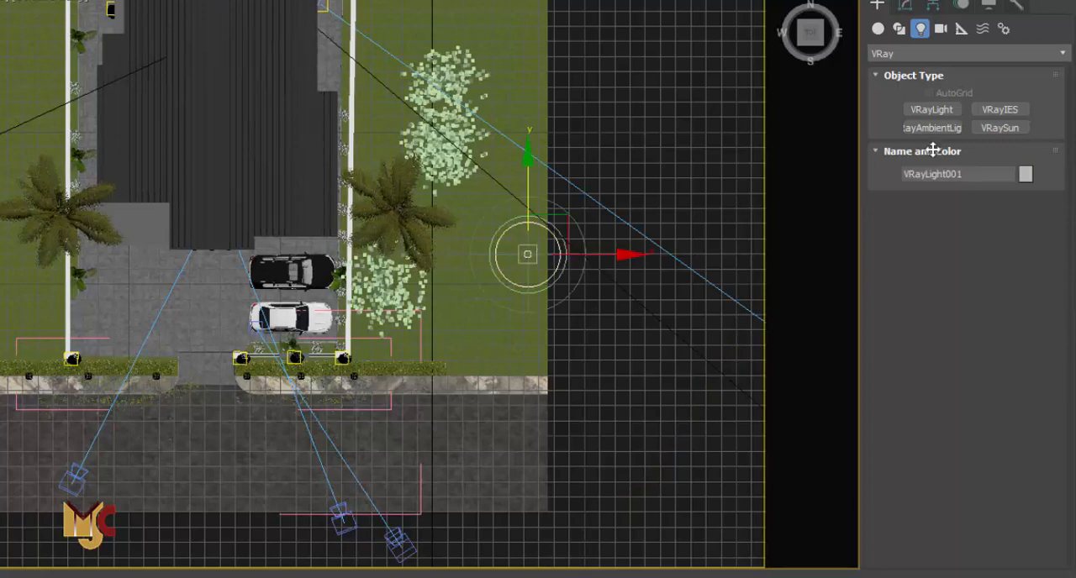
pyautogui.click(905, 5)
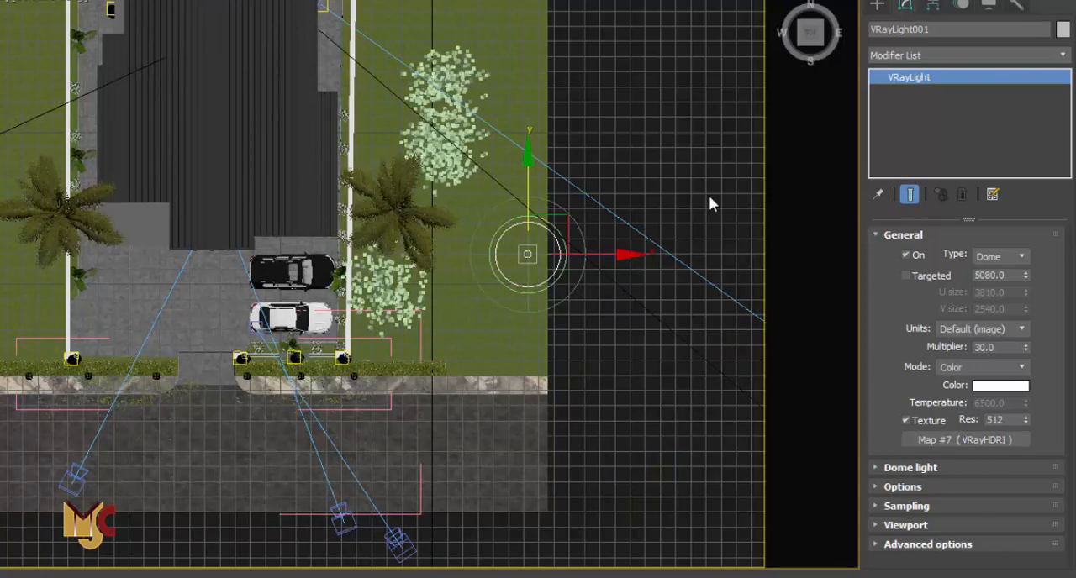
# Open the Material Editor and pull the environment's VRayHDRI map (Map #7) into a sample slot to view its parameters
pyautogui.press('m')
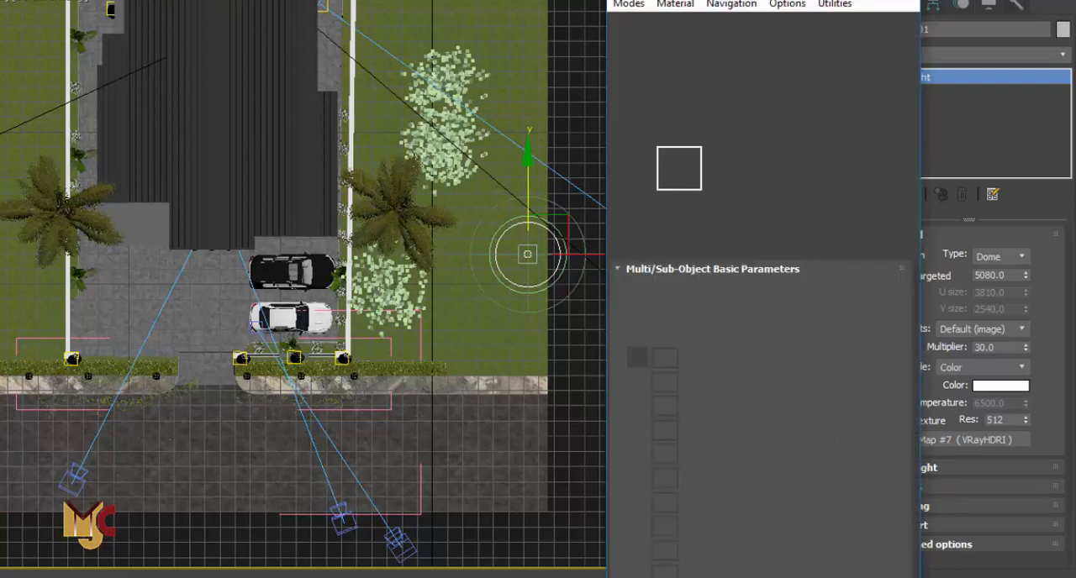
pyautogui.moveTo(756, 0); pyautogui.dragTo(211, 0)
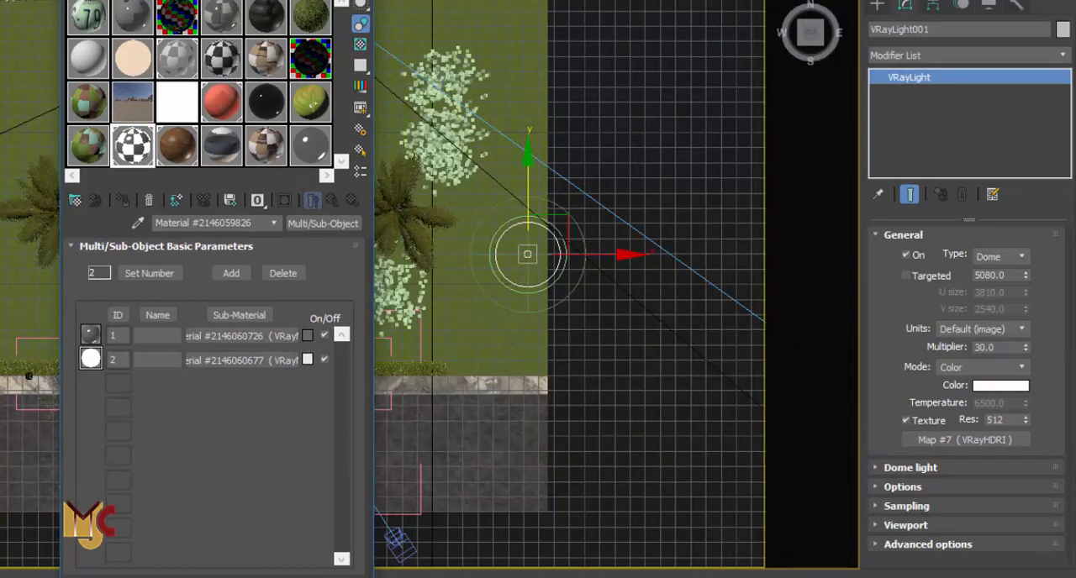
pyautogui.moveTo(211, 0); pyautogui.dragTo(176, 27)
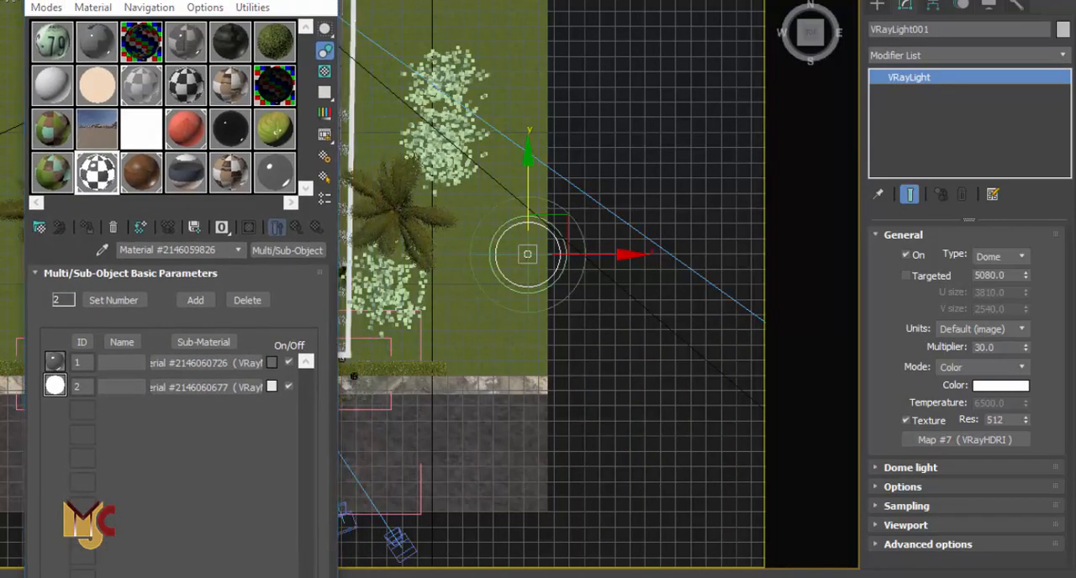
pyautogui.click(414, 23)
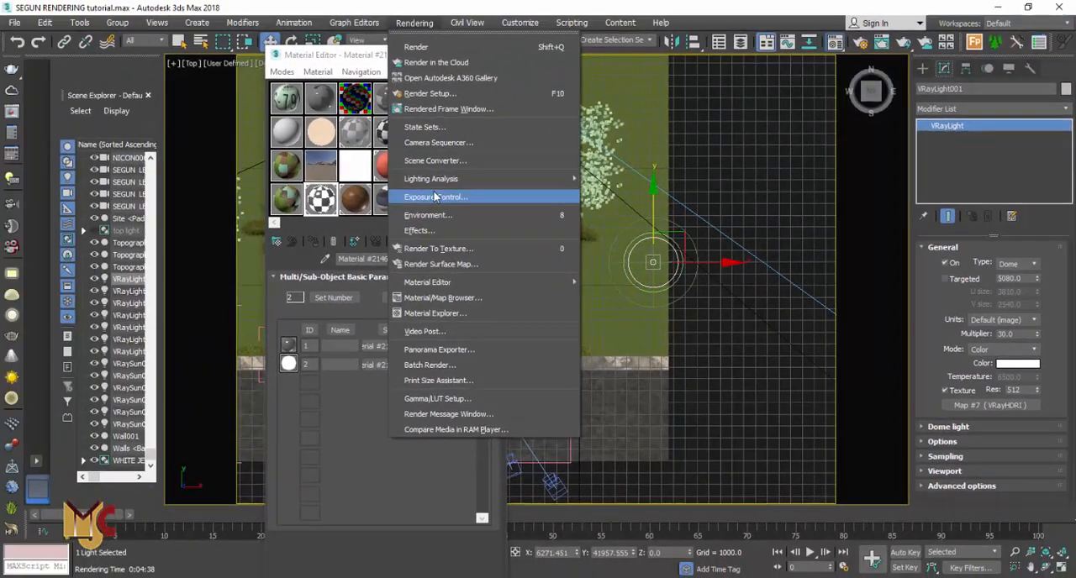
pyautogui.click(435, 197)
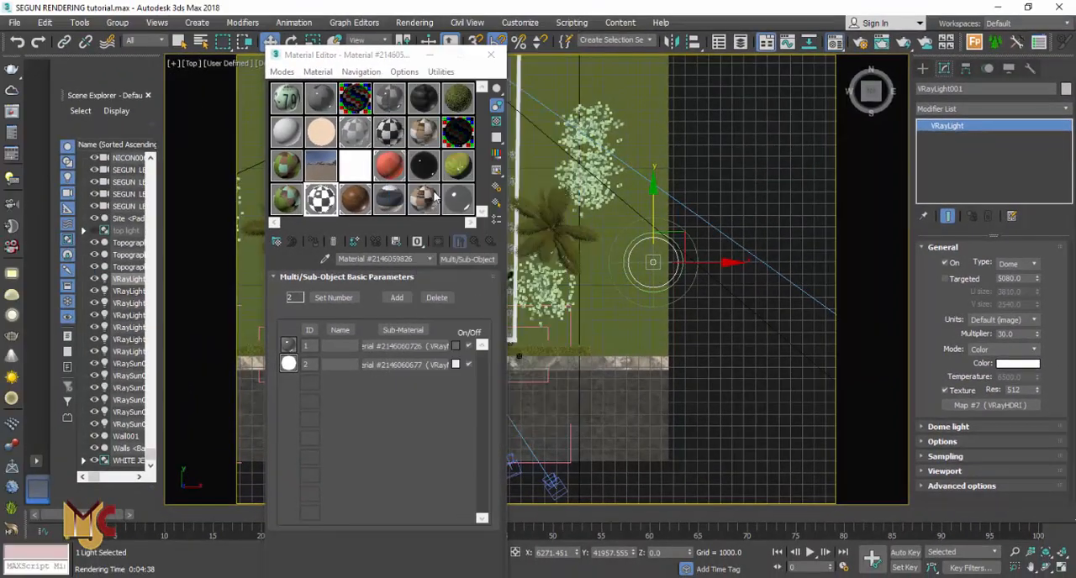
pyautogui.moveTo(362, 42); pyautogui.dragTo(650, 42)
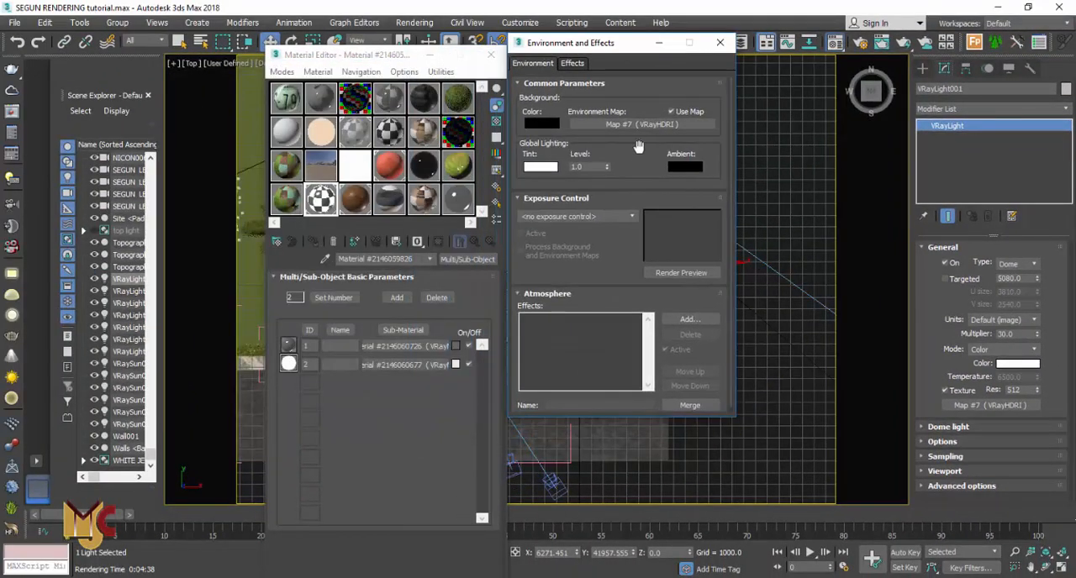
pyautogui.moveTo(643, 125); pyautogui.dragTo(316, 190)
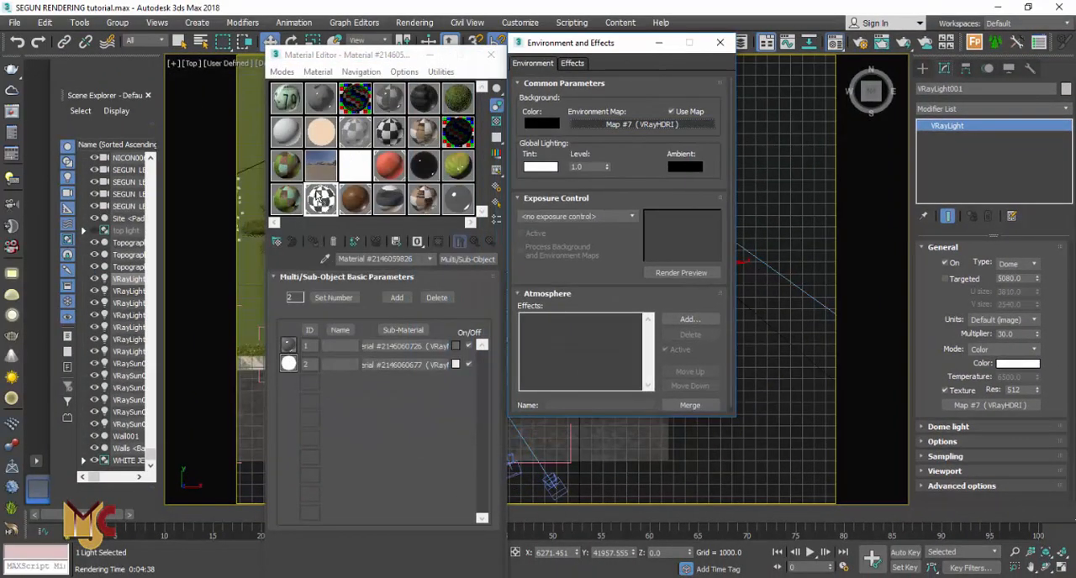
pyautogui.moveTo(400, 204); pyautogui.dragTo(392, 207)
pyautogui.click(356, 370)
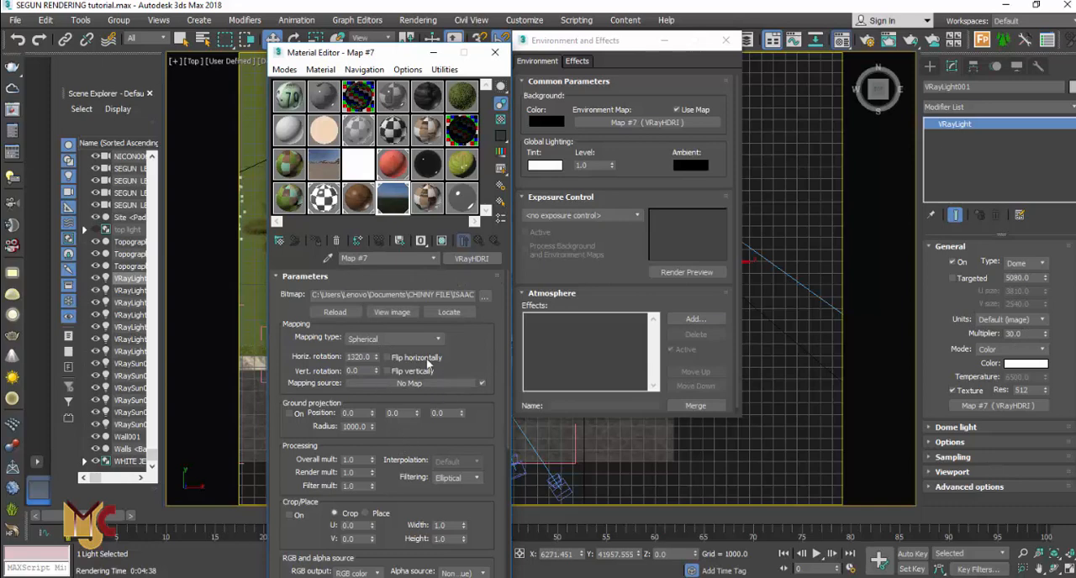
# Browse the HDR image file used by the map, then close the file dialog, Environment and Effects, and Material Editor
pyautogui.click(485, 297)
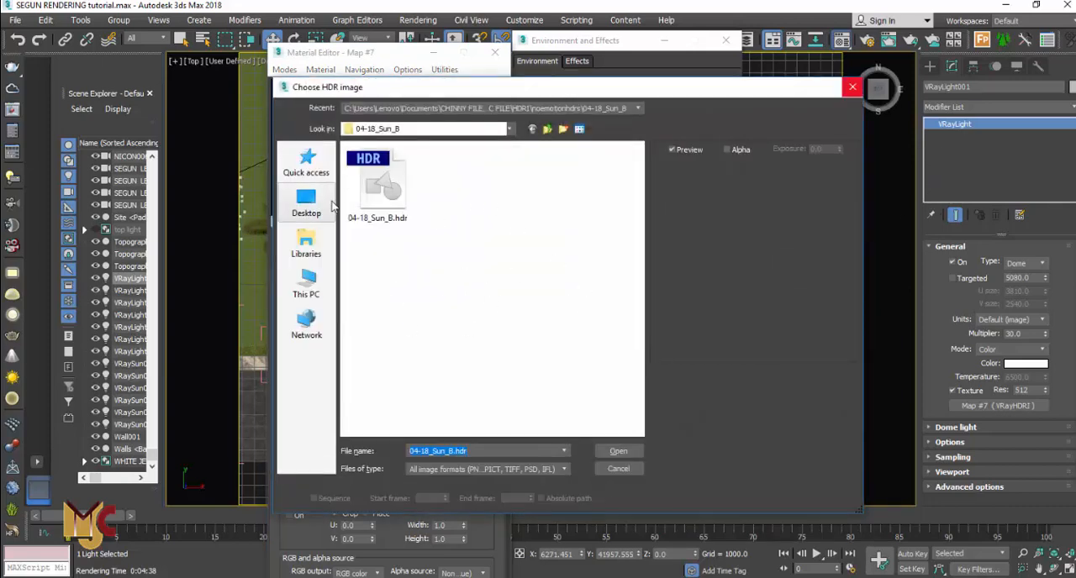
pyautogui.click(853, 87)
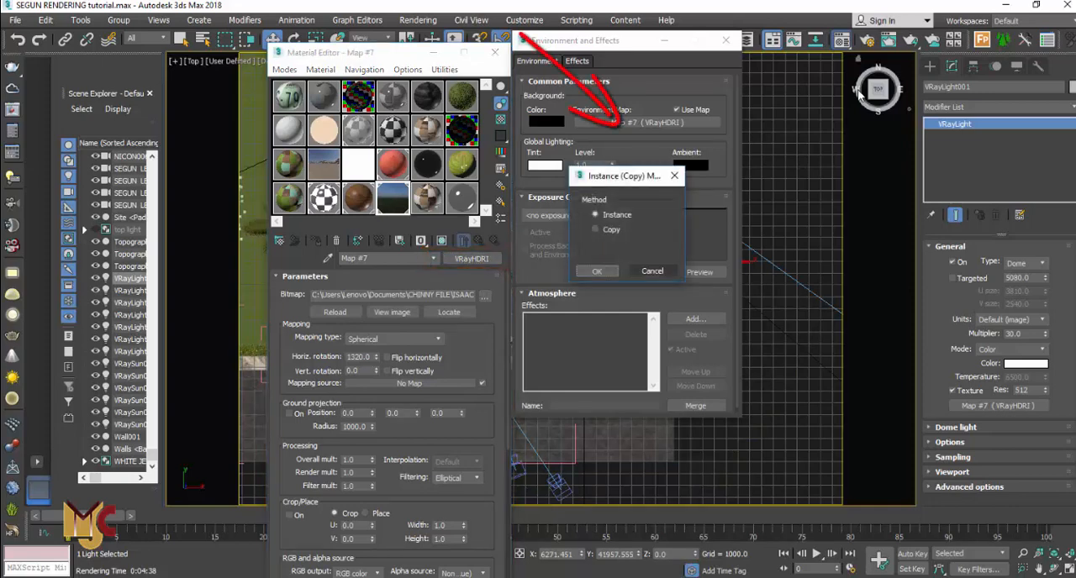
pyautogui.click(652, 271)
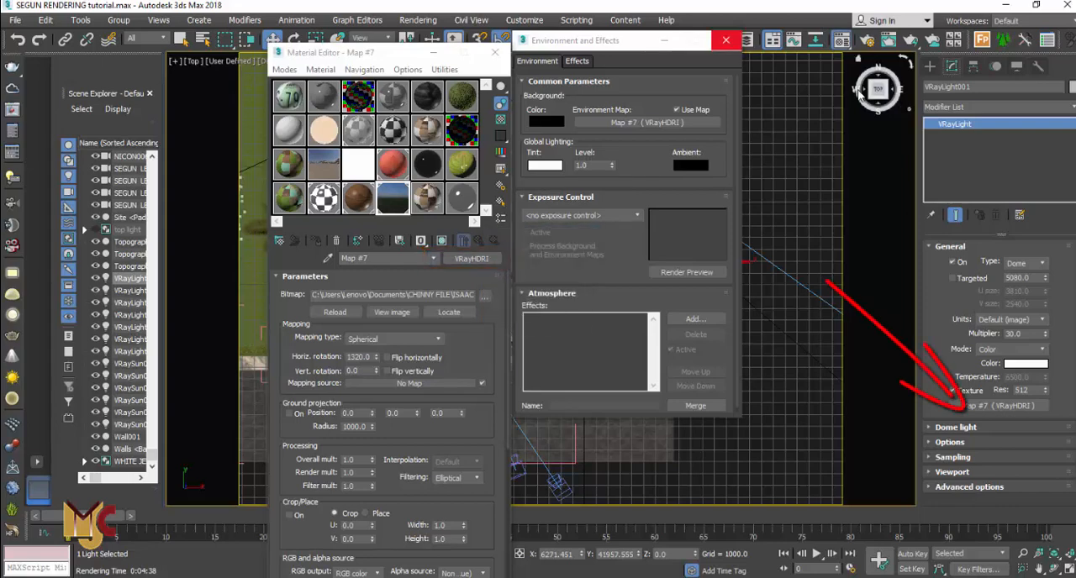
pyautogui.click(726, 41)
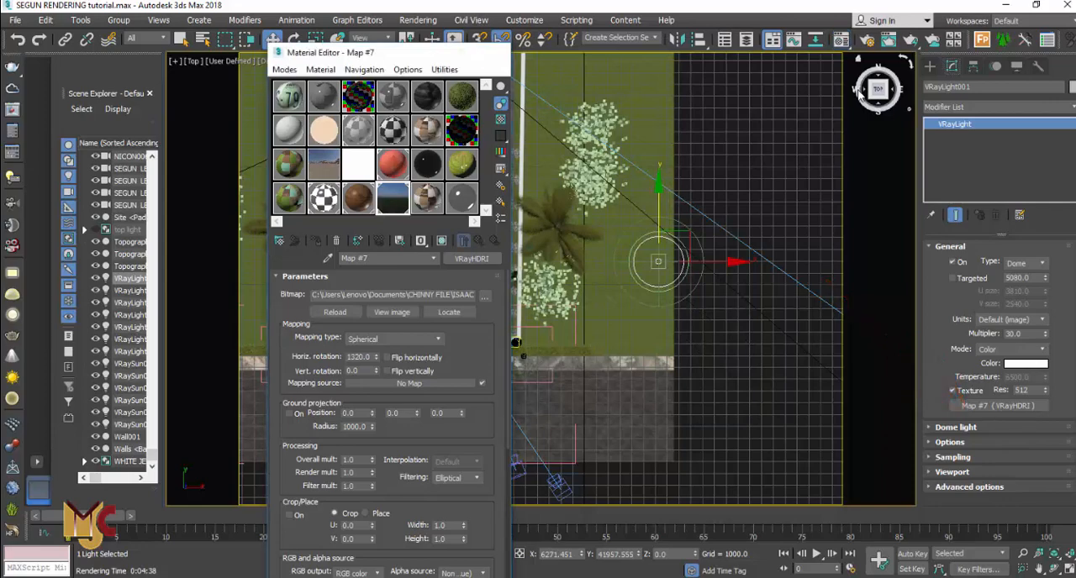
pyautogui.click(494, 52)
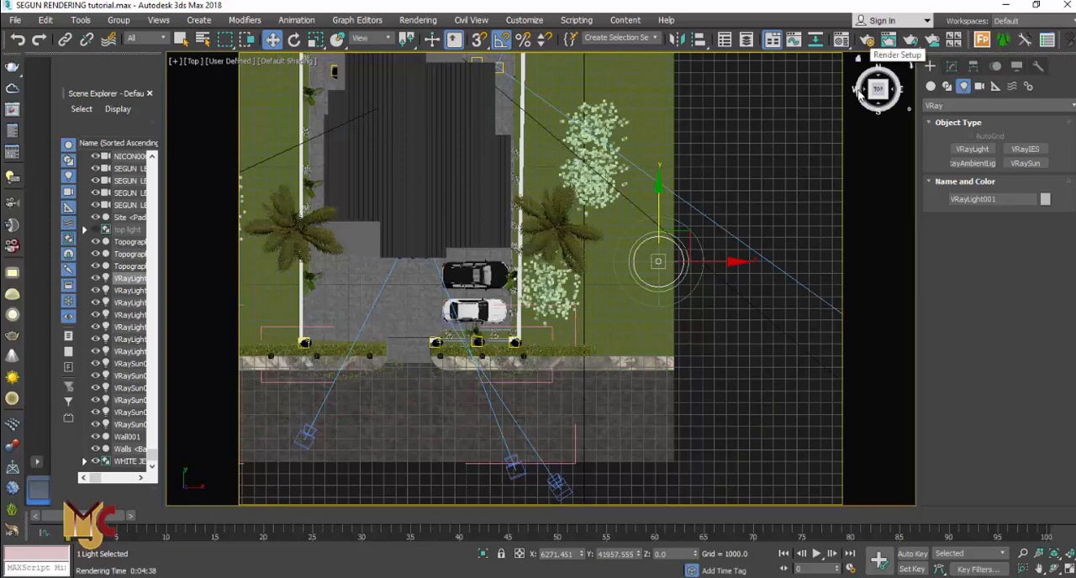
# Switch the viewport to the SEGUN LEFT camera and close the V-Ray Light Lister
pyautogui.press('c')
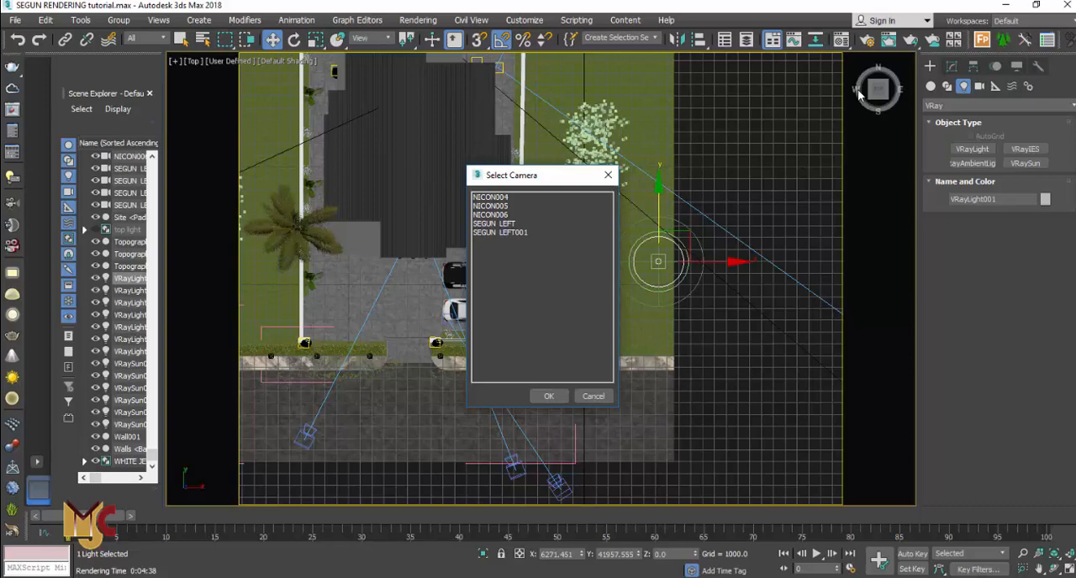
pyautogui.doubleClick(494, 223)
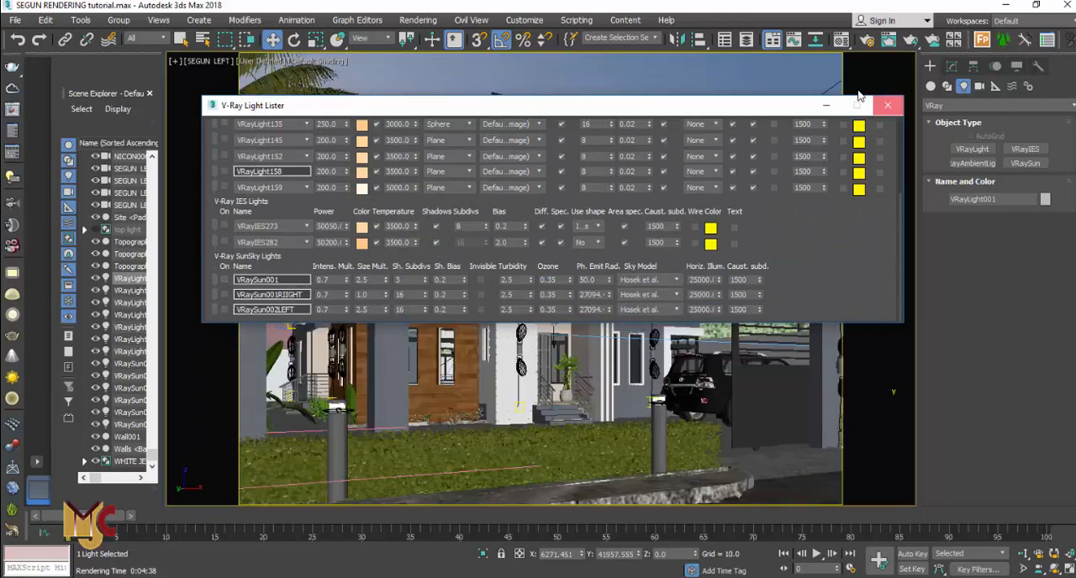
pyautogui.click(887, 105)
pyautogui.rightClick(663, 132)
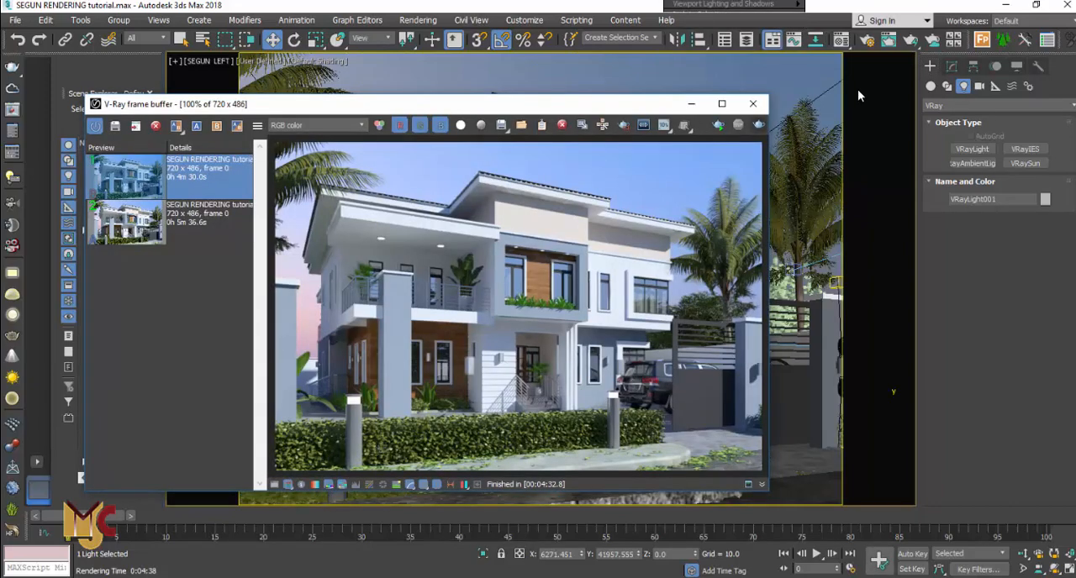
# Render the SEGUN LEFT camera view
pyautogui.press('F9')
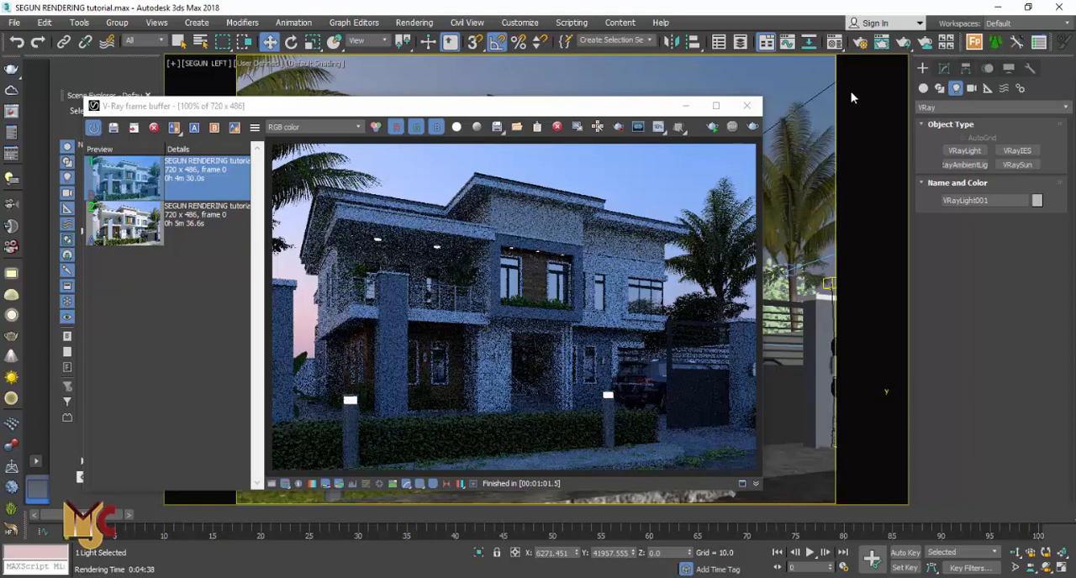
pyautogui.scroll(-1, 852, 97)
pyautogui.scroll(1, 852, 98)
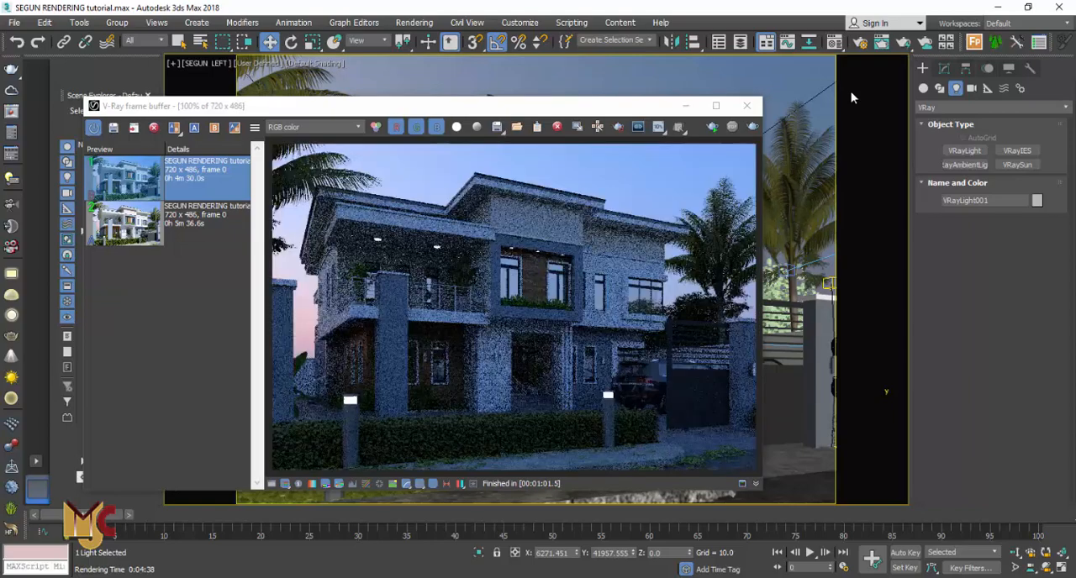